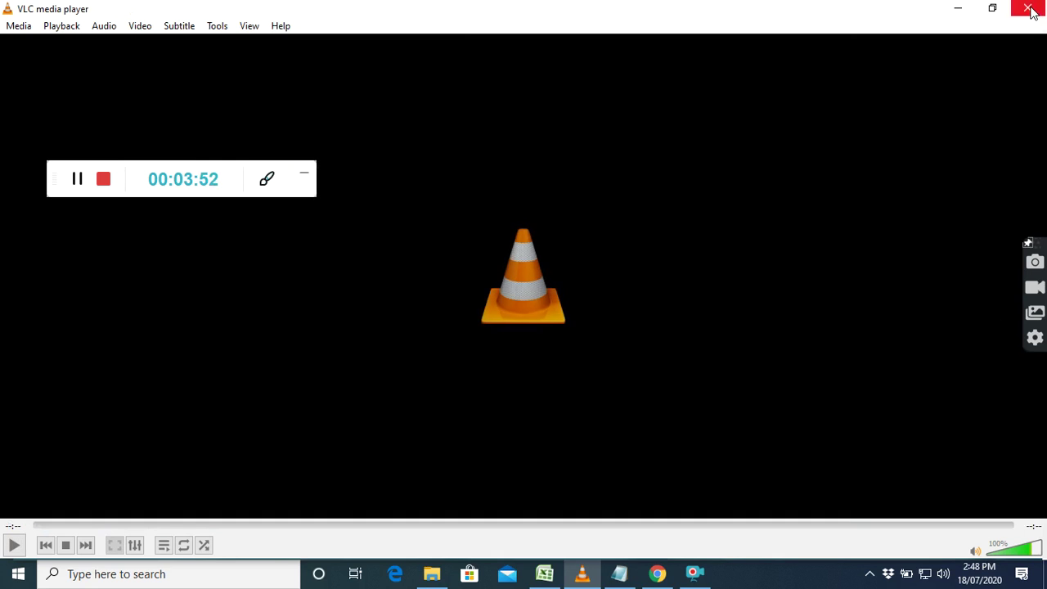
Step: Close VLC media player, switch to the BUY LEVEL AND SELL LEVEL CUM SCREENER workbook in Excel and open the ALLBUY SELL LEVELSCUM SCREENER1 sheet
{"action": "left_click", "coordinate": [1030, 9]}
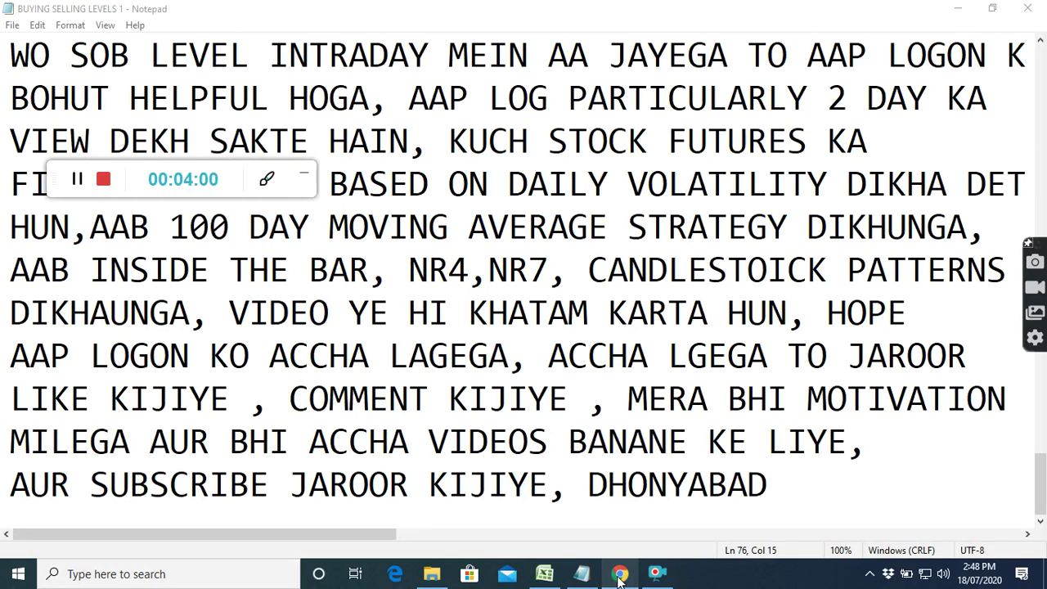
{"action": "mouse_move", "coordinate": [619, 577]}
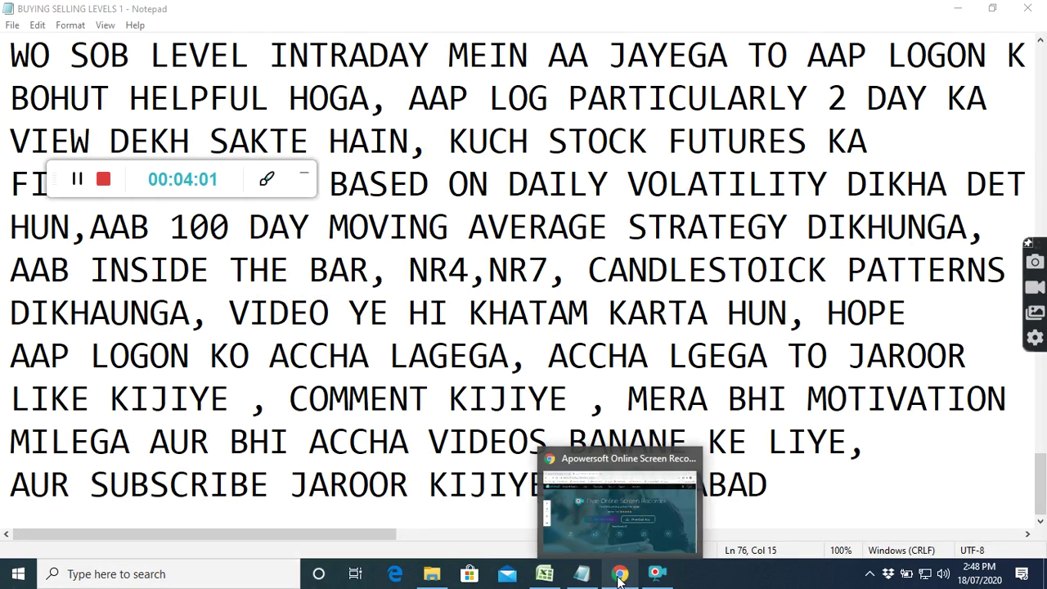
{"action": "left_click", "coordinate": [550, 577]}
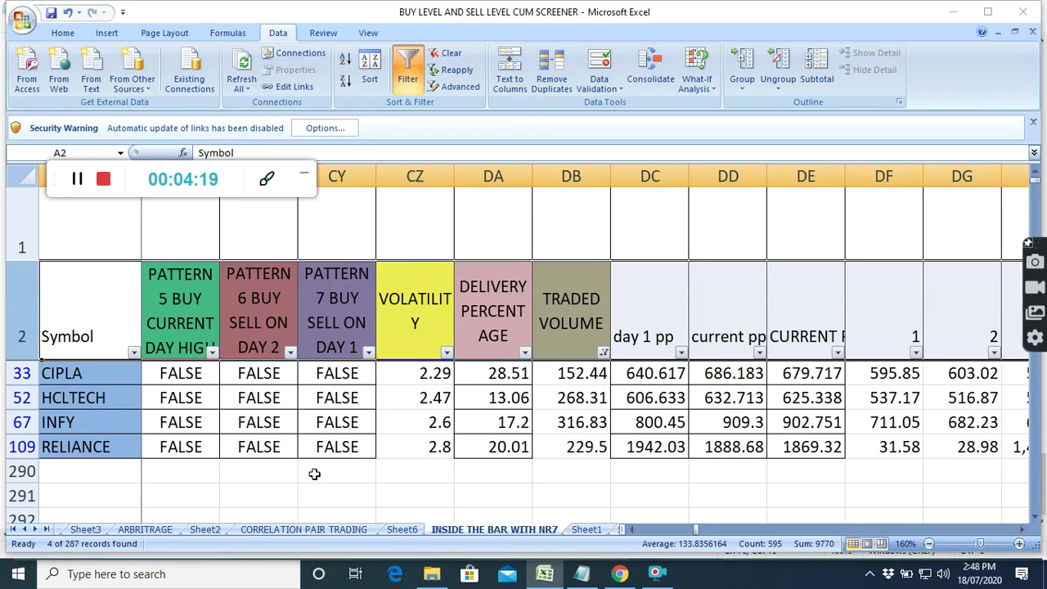
{"action": "left_click", "coordinate": [23, 530]}
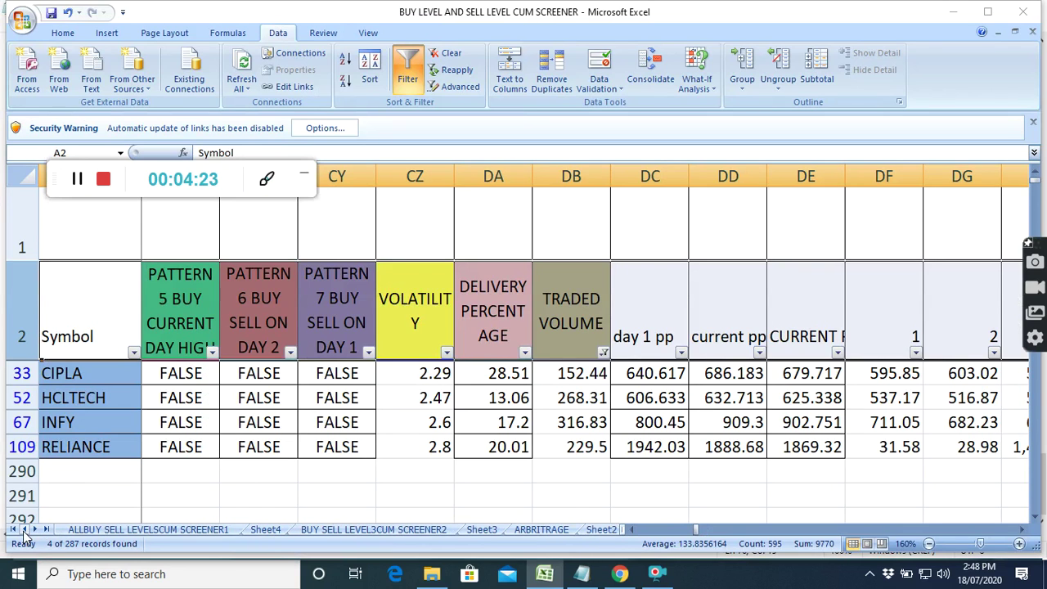
{"action": "left_click", "coordinate": [99, 531]}
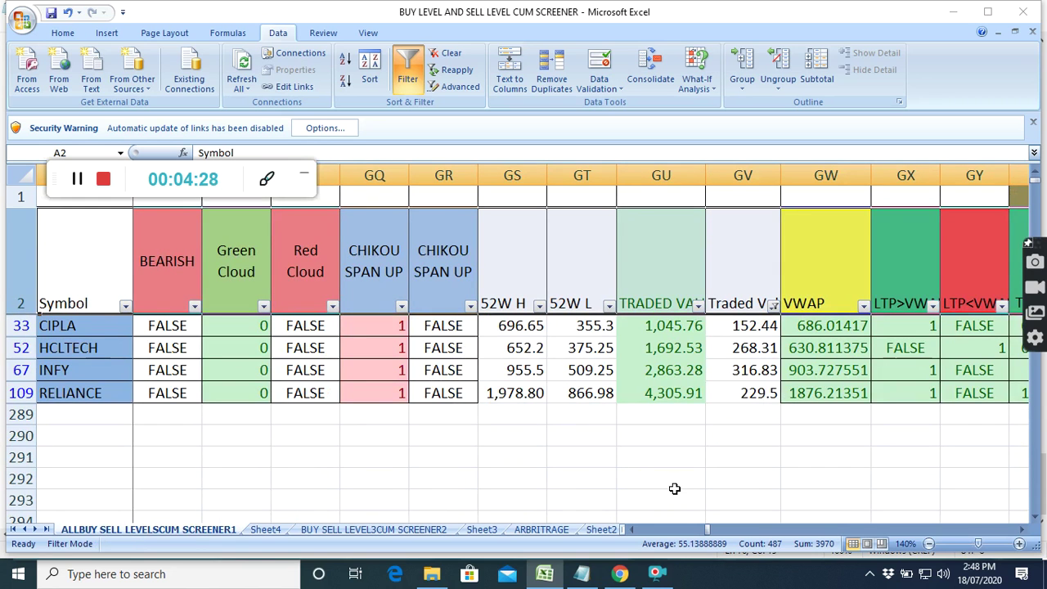
Step: Examine the filtered stocks' 360 degree price analysis columns from the upside first cycle through the end of the third cycle
{"action": "left_click_drag", "start_coordinate": [712, 534], "coordinate": [772, 538]}
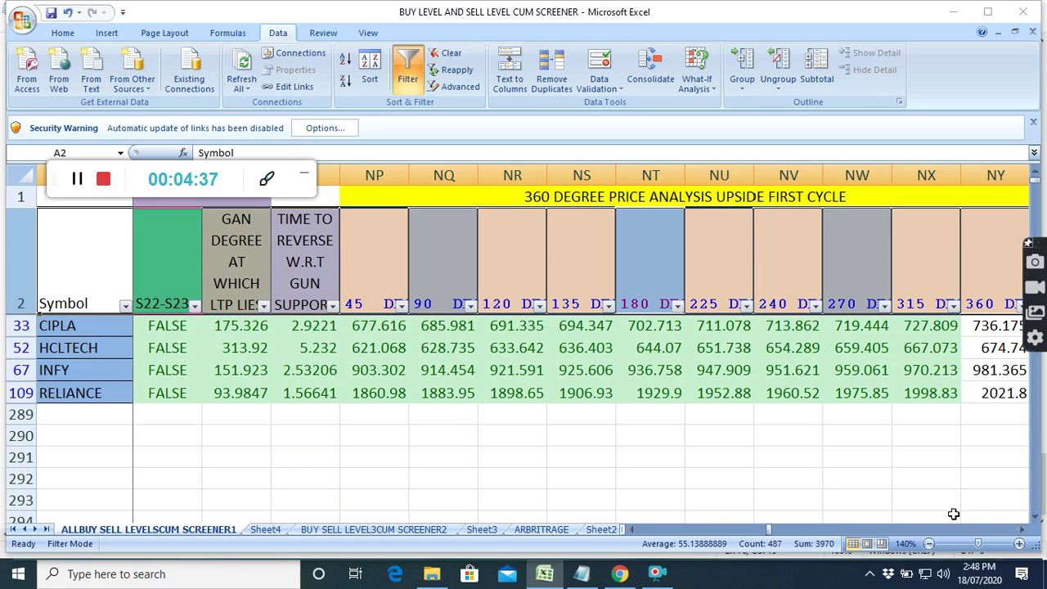
{"action": "left_click", "coordinate": [1023, 530]}
{"action": "left_click", "coordinate": [1022, 531]}
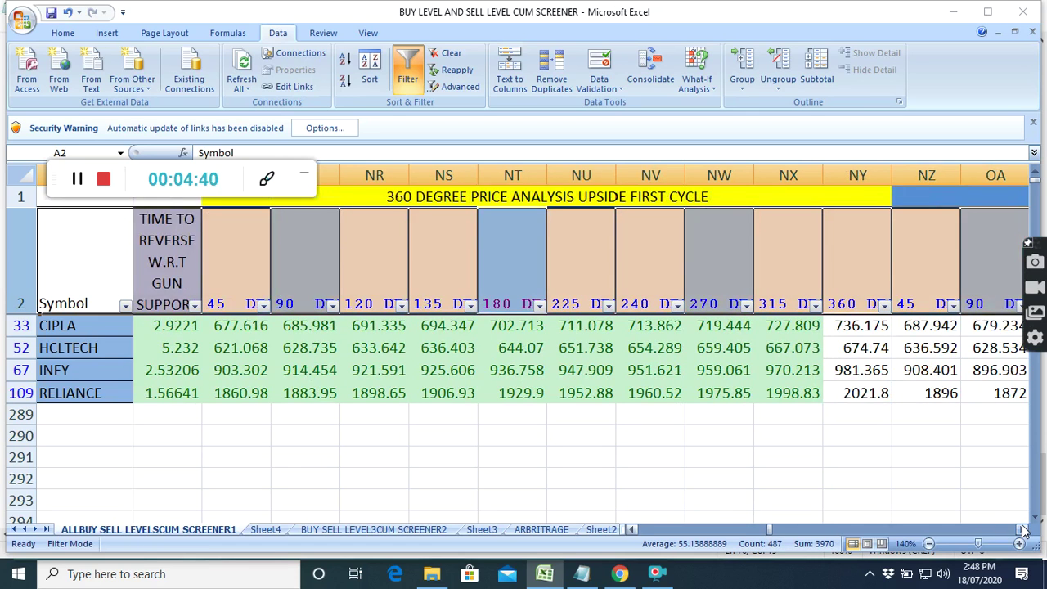
{"action": "left_click", "coordinate": [1023, 531]}
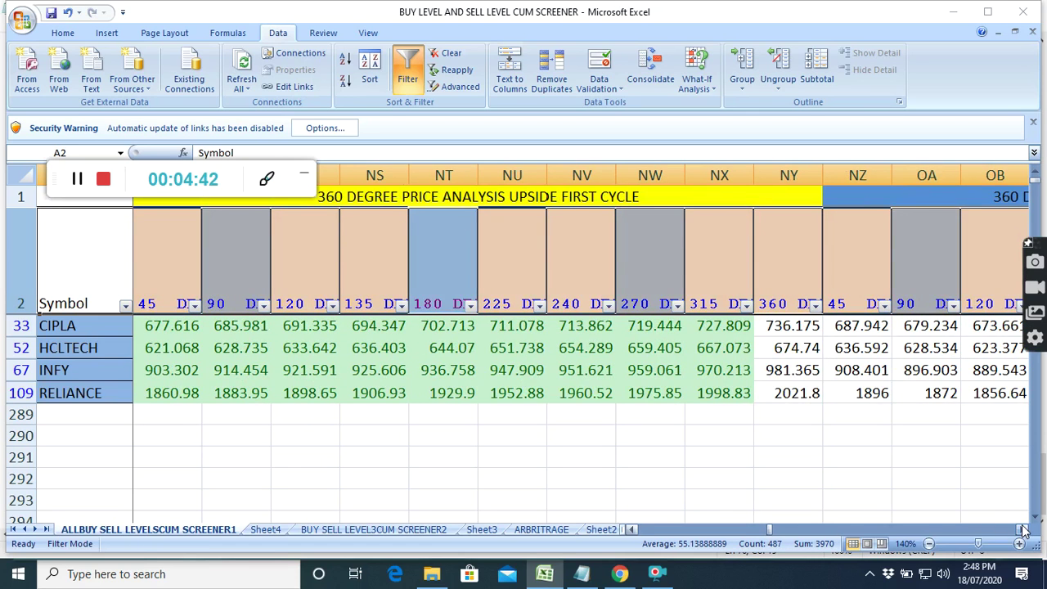
{"action": "left_click", "coordinate": [1023, 530]}
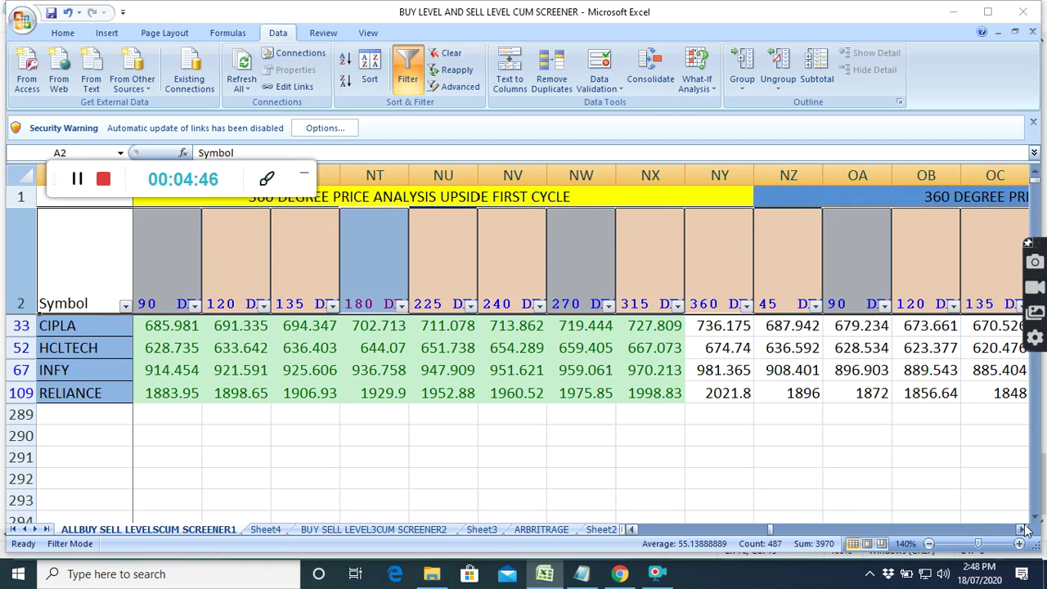
{"action": "left_click_drag", "start_coordinate": [1023, 530], "coordinate": [1029, 533]}
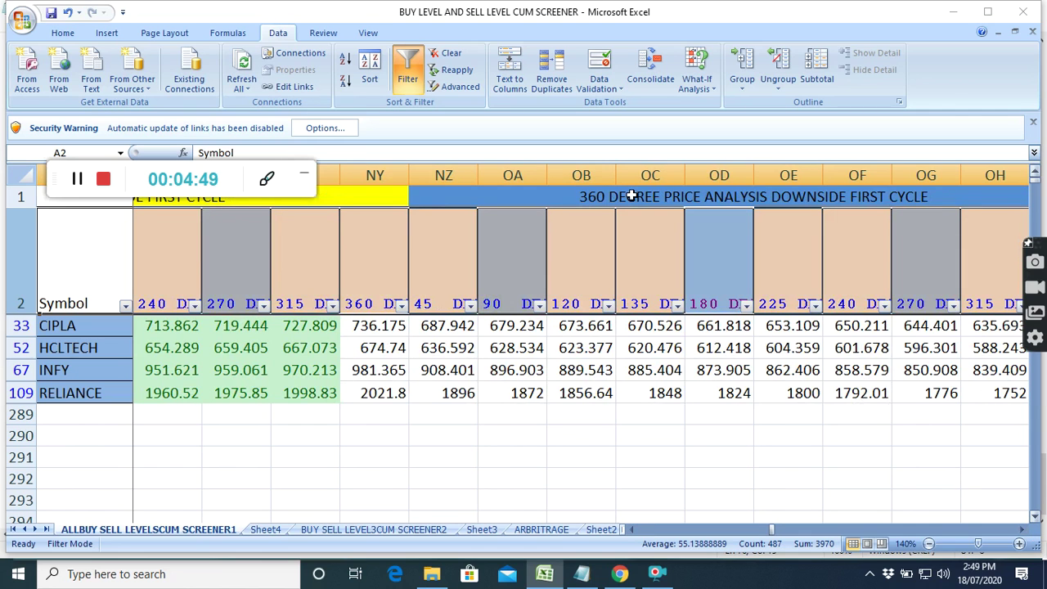
{"action": "left_click_drag", "start_coordinate": [1025, 531], "coordinate": [1026, 532]}
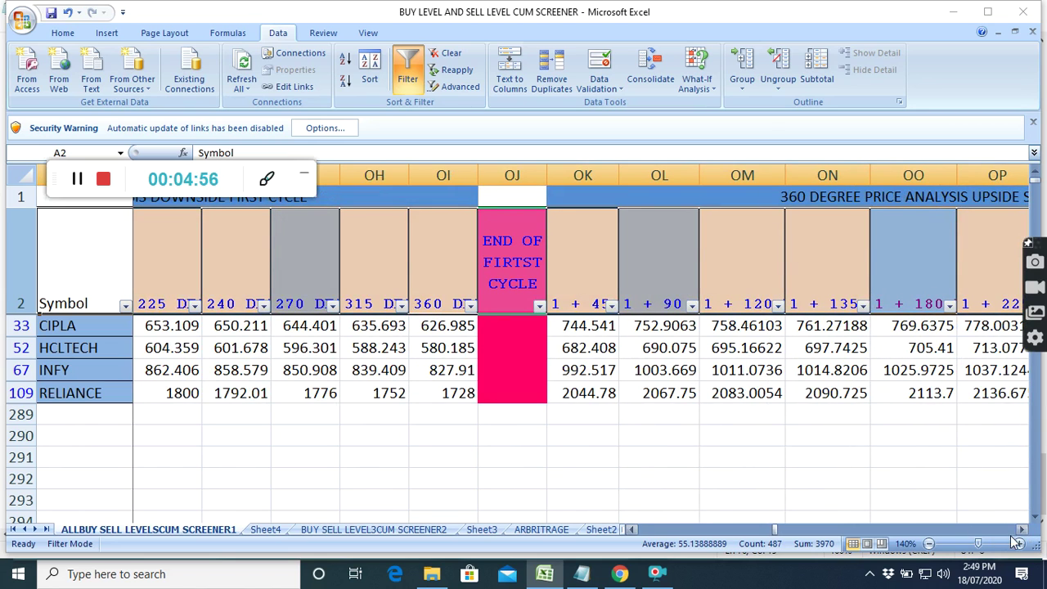
{"action": "left_click_drag", "start_coordinate": [1025, 532], "coordinate": [1024, 532]}
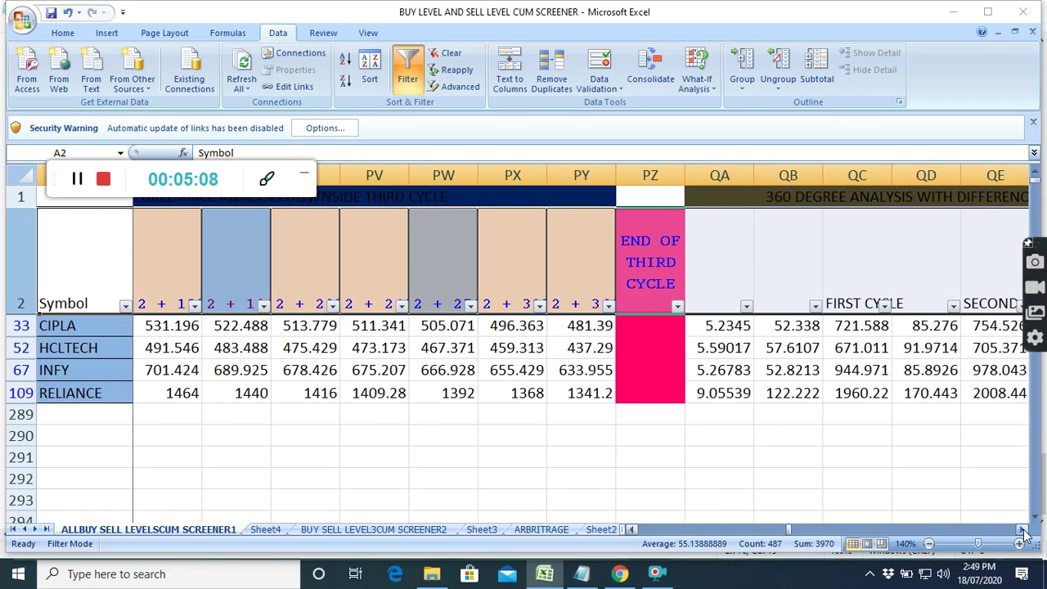
Step: Open the INSIDE THE BAR WITH NR7 sheet
{"action": "left_click", "coordinate": [433, 530]}
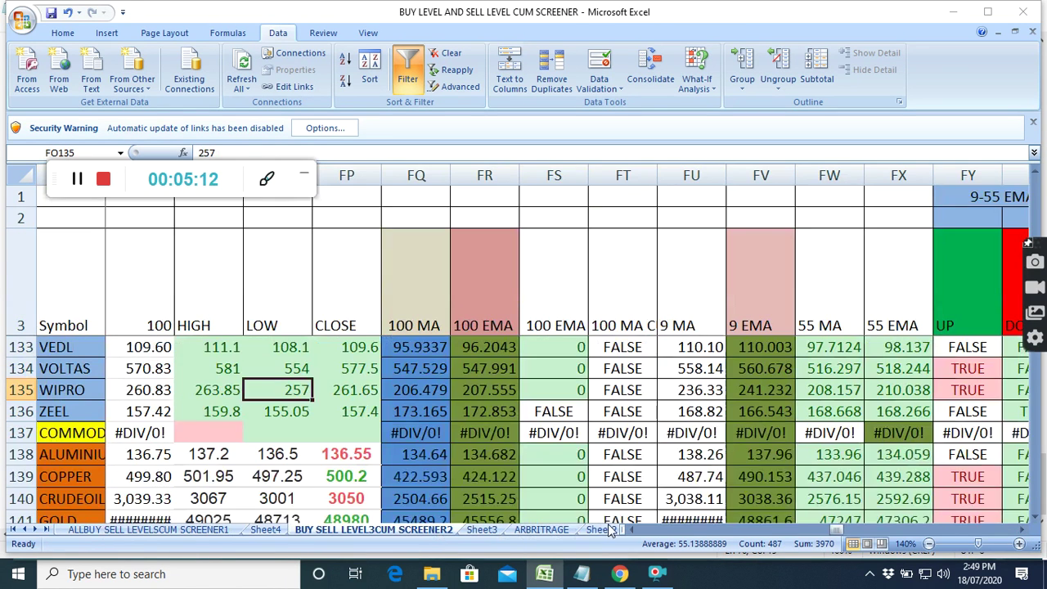
{"action": "left_click", "coordinate": [609, 530]}
{"action": "left_click", "coordinate": [614, 530]}
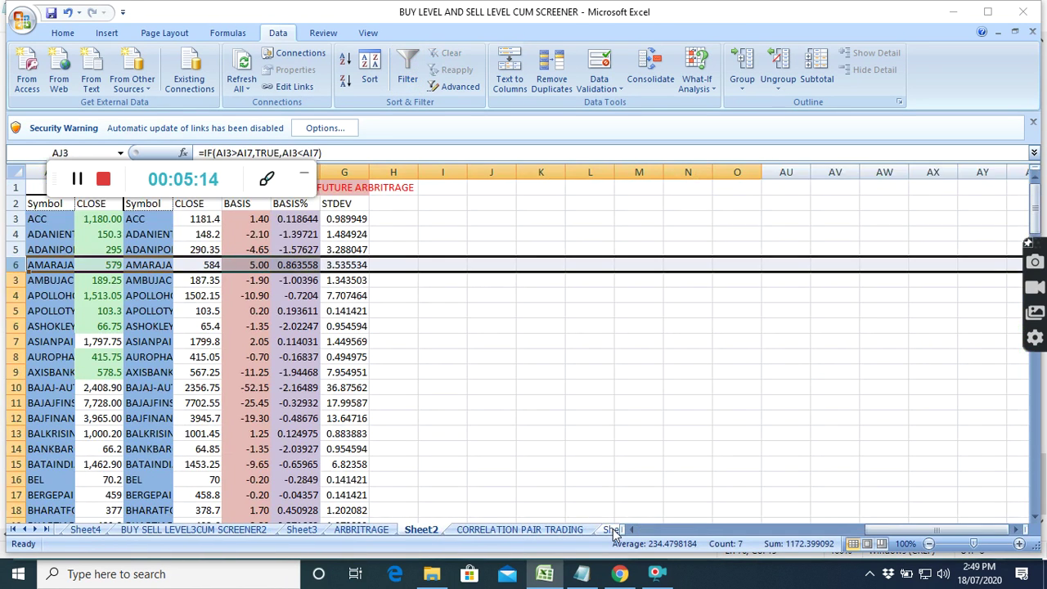
{"action": "left_click", "coordinate": [616, 531]}
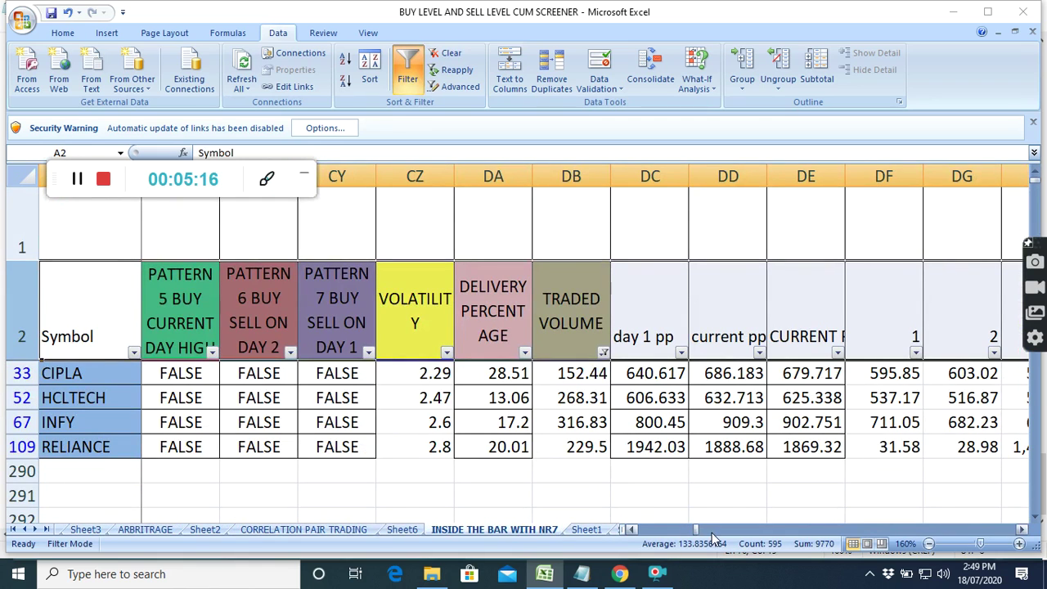
Step: Examine the Fibonacci levels based on daily volatility, from the buy entry with R1 to R9 through the sell entry with S1 to S9
{"action": "left_click_drag", "start_coordinate": [697, 529], "coordinate": [868, 528]}
{"action": "left_click", "coordinate": [1023, 529]}
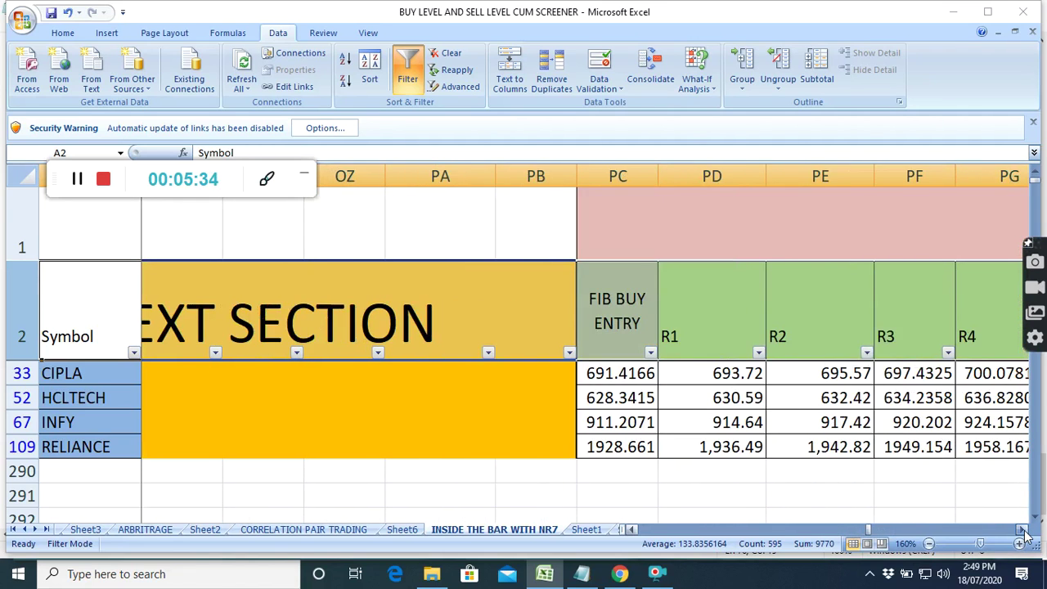
{"action": "left_click", "coordinate": [1023, 530]}
{"action": "left_click", "coordinate": [1023, 529]}
{"action": "left_click", "coordinate": [1023, 530]}
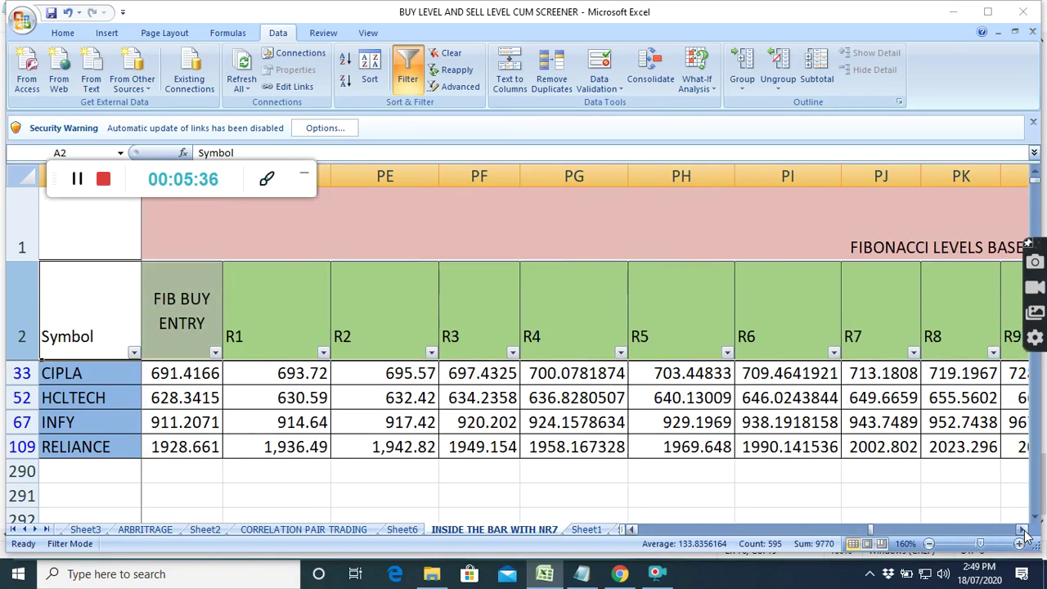
{"action": "left_click", "coordinate": [1023, 530]}
{"action": "left_click", "coordinate": [1023, 529]}
{"action": "left_click", "coordinate": [1023, 529]}
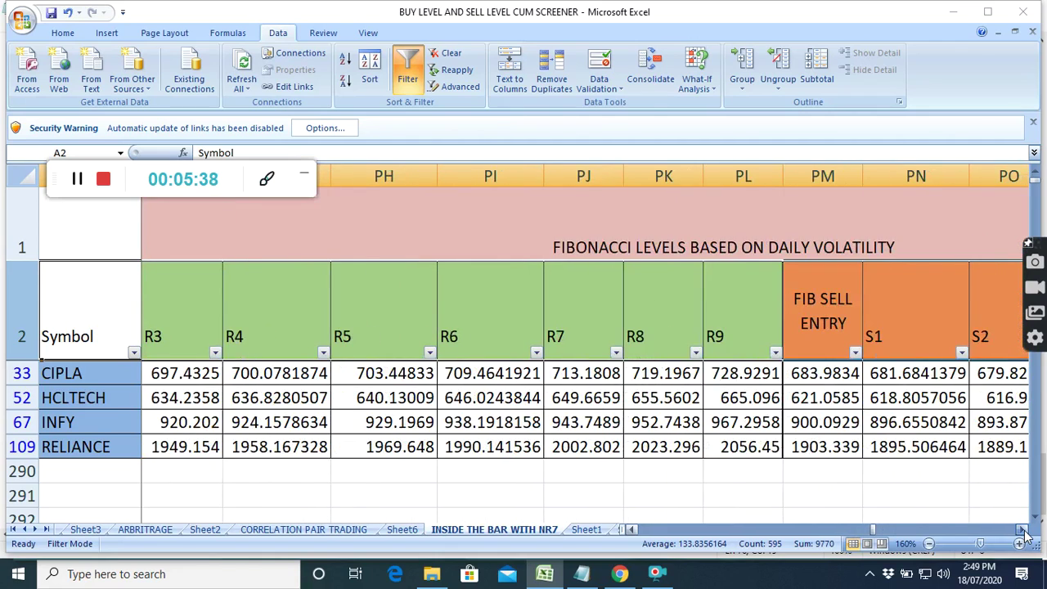
{"action": "left_click", "coordinate": [1023, 530]}
{"action": "left_click", "coordinate": [1023, 530]}
{"action": "left_click", "coordinate": [1022, 530]}
{"action": "left_click", "coordinate": [1023, 529]}
{"action": "left_click", "coordinate": [1023, 530]}
{"action": "left_click", "coordinate": [1023, 529]}
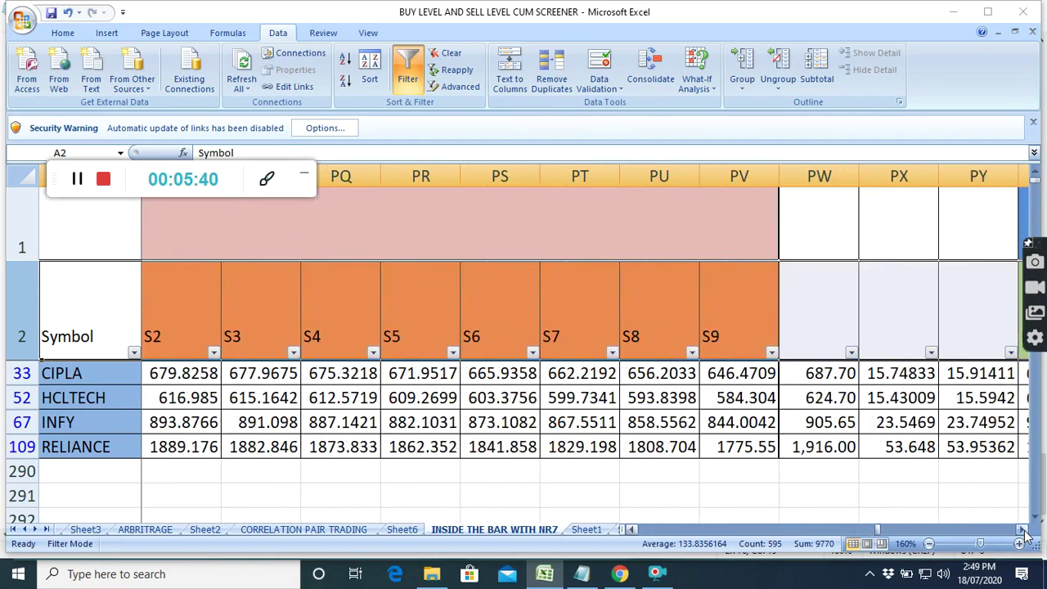
Step: Review the columns beyond the Fibonacci section as far as the 180 to 360 degree levels
{"action": "left_click", "coordinate": [1023, 529]}
{"action": "left_click", "coordinate": [1023, 529]}
{"action": "left_click", "coordinate": [1023, 529]}
{"action": "left_click", "coordinate": [1023, 529]}
{"action": "left_click_drag", "start_coordinate": [1022, 529], "coordinate": [1025, 532]}
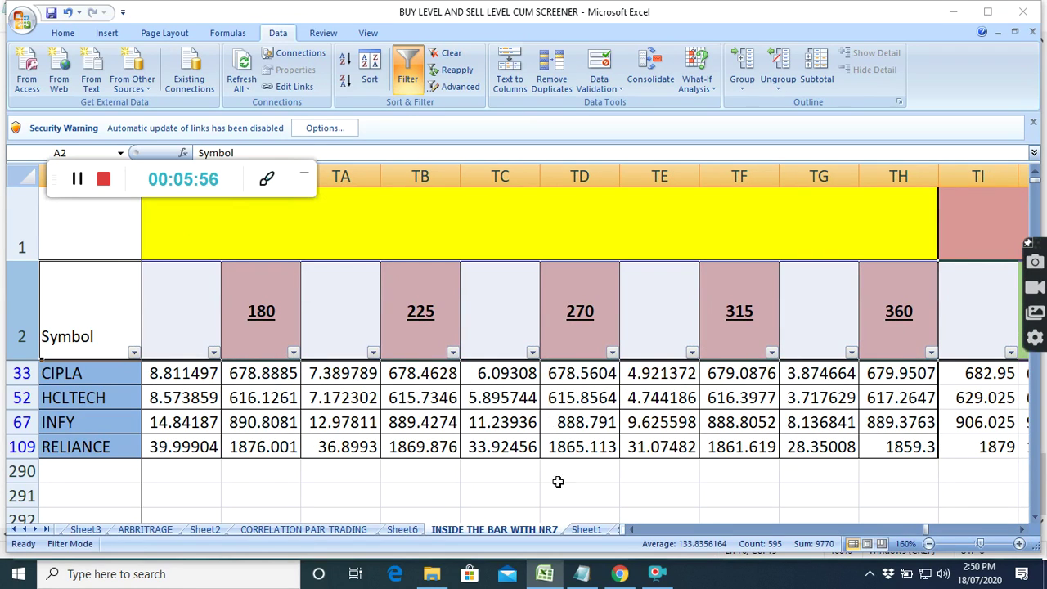
Step: Return to the ALLBUY SELL LEVELSCUM SCREENER1 sheet and turn off its filter to show all symbols
{"action": "left_click", "coordinate": [27, 533]}
{"action": "left_click", "coordinate": [27, 533]}
{"action": "left_click", "coordinate": [27, 532]}
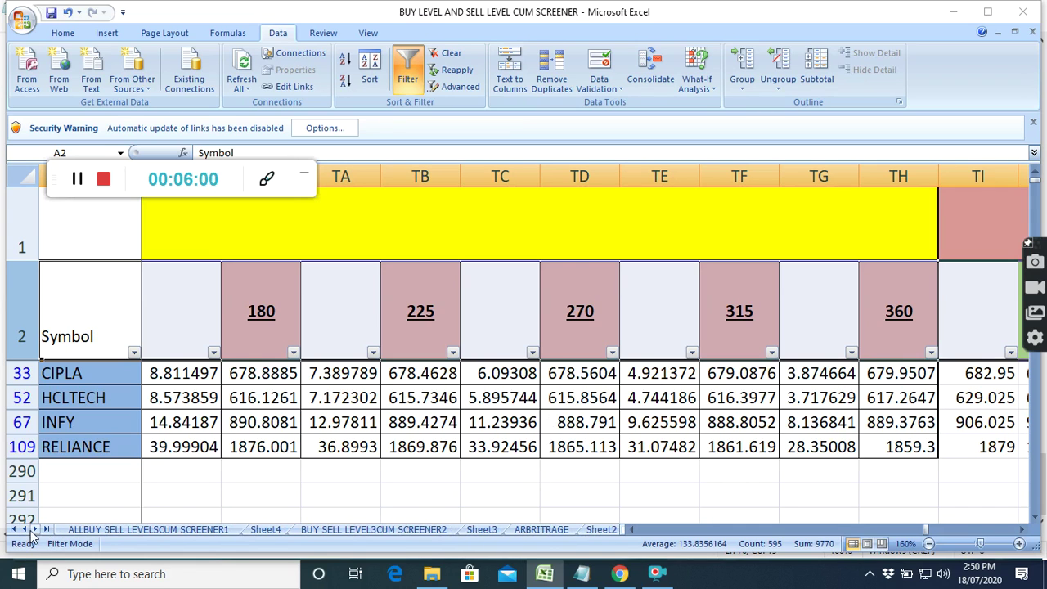
{"action": "left_click", "coordinate": [144, 530]}
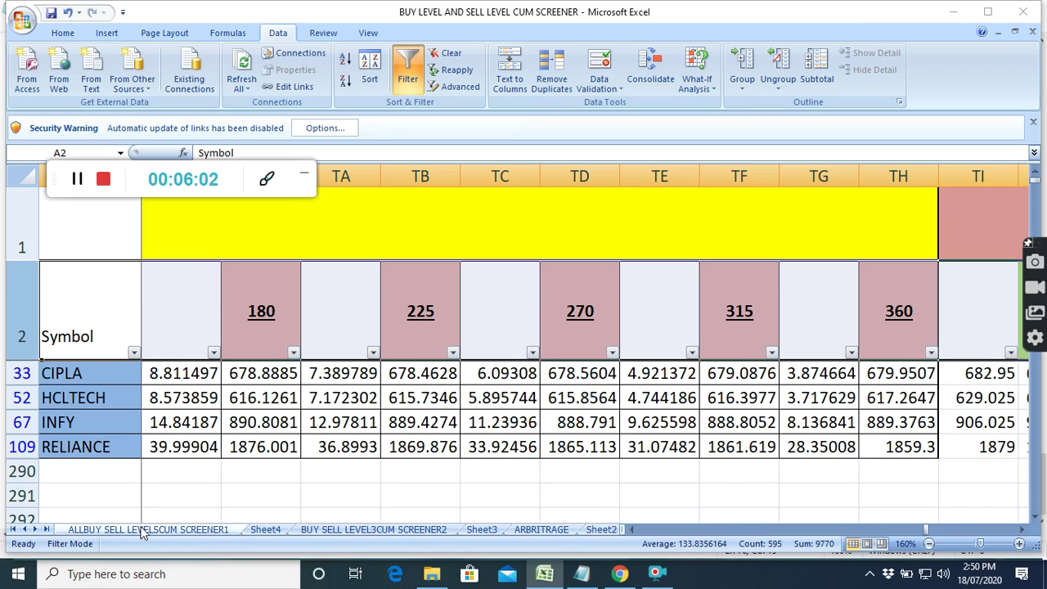
{"action": "left_click", "coordinate": [416, 79]}
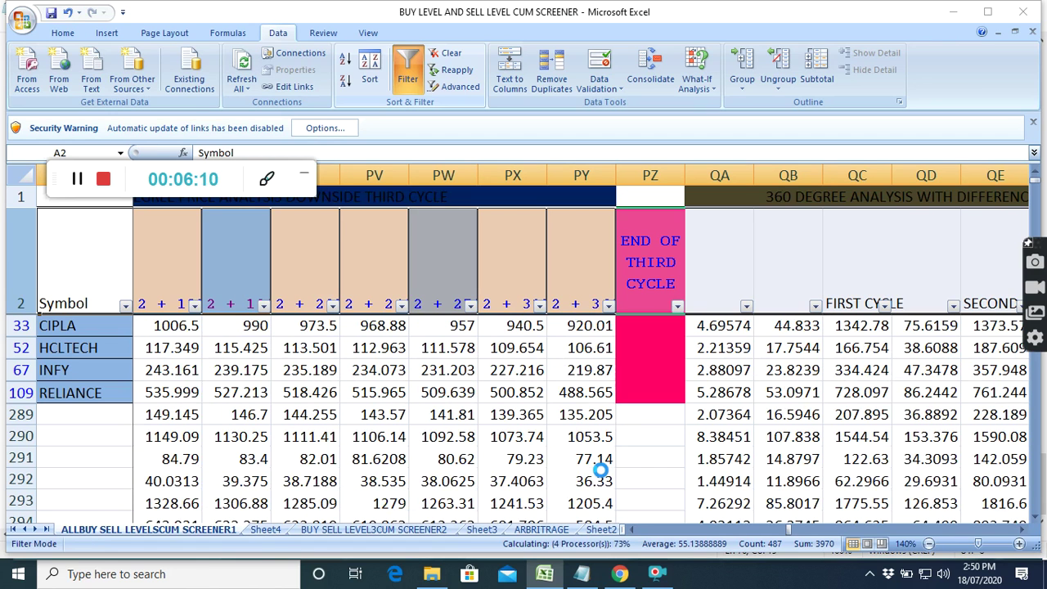
Step: Examine the 360 degree price analysis cycles for all symbols, including the BANKNIFTY, NIFTY and futures rows
{"action": "left_click", "coordinate": [632, 530]}
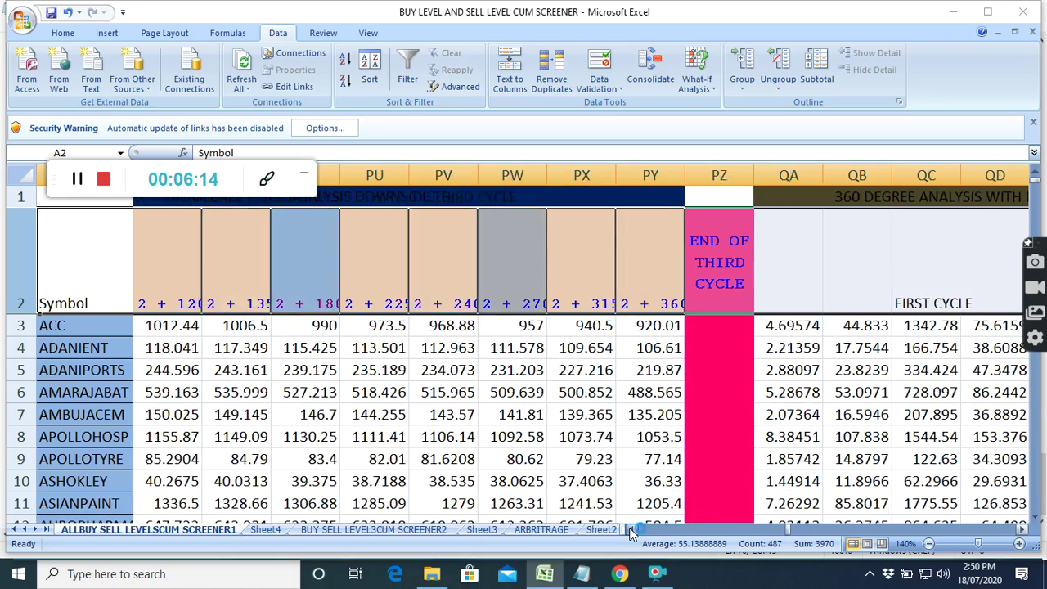
{"action": "left_click", "coordinate": [631, 530]}
{"action": "left_click", "coordinate": [631, 530]}
{"action": "left_click", "coordinate": [632, 530]}
{"action": "left_click_drag", "start_coordinate": [631, 530], "coordinate": [631, 530]}
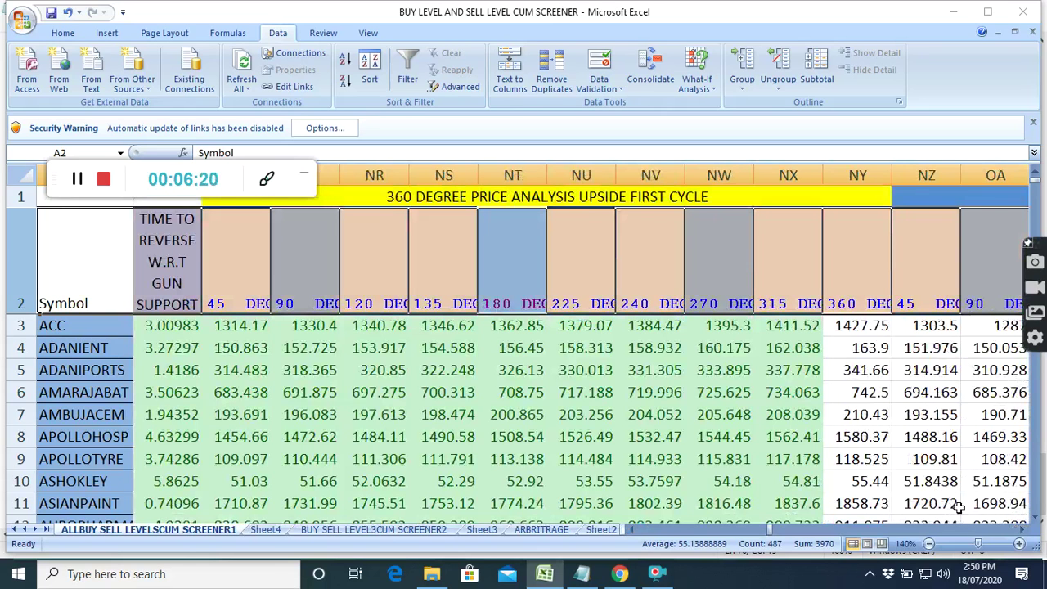
{"action": "left_click", "coordinate": [1025, 530]}
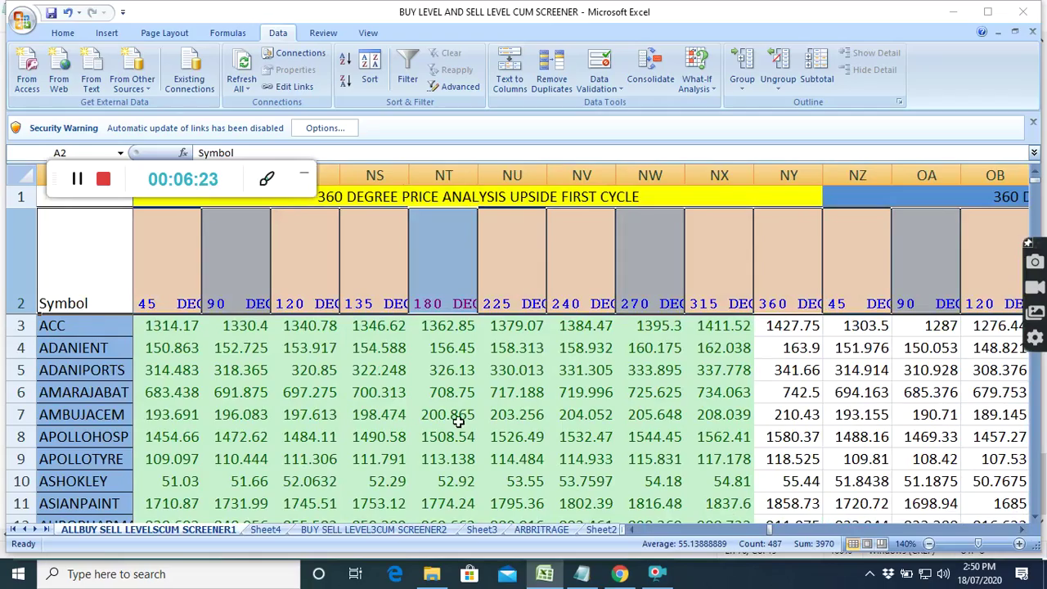
{"action": "scroll", "coordinate": [458, 421], "scroll_direction": "down", "scroll_amount": 20}
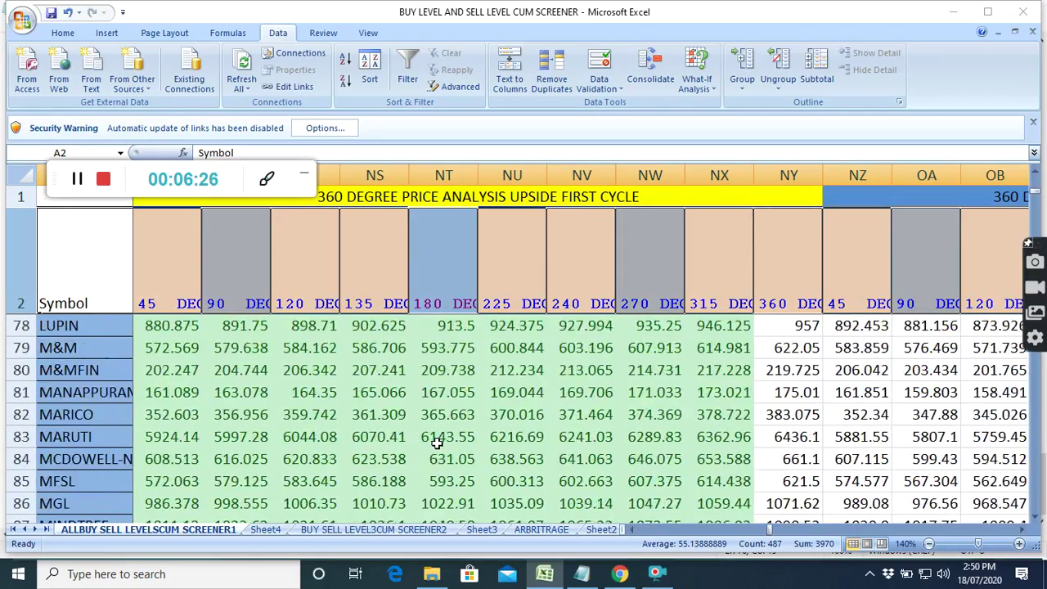
{"action": "scroll", "coordinate": [438, 442], "scroll_direction": "down", "scroll_amount": 20}
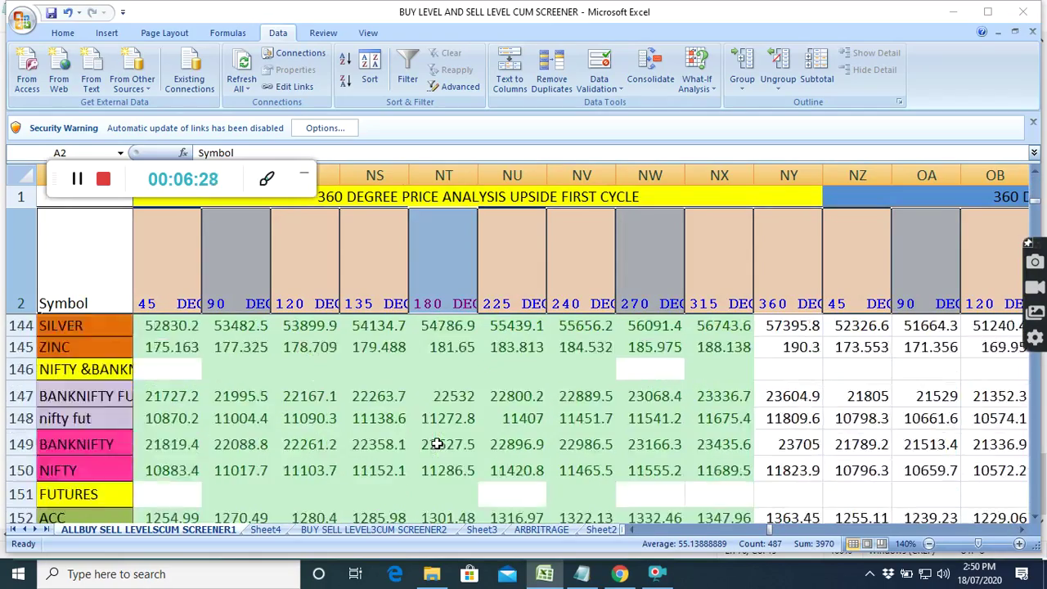
{"action": "scroll", "coordinate": [438, 442], "scroll_direction": "down", "scroll_amount": 1}
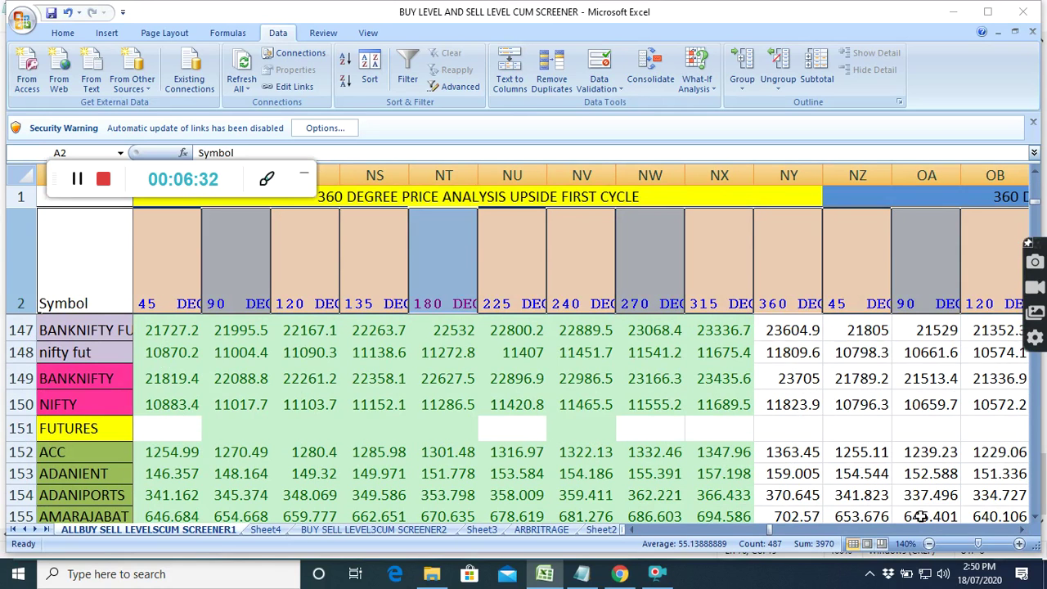
{"action": "left_click_drag", "start_coordinate": [1022, 533], "coordinate": [1022, 533]}
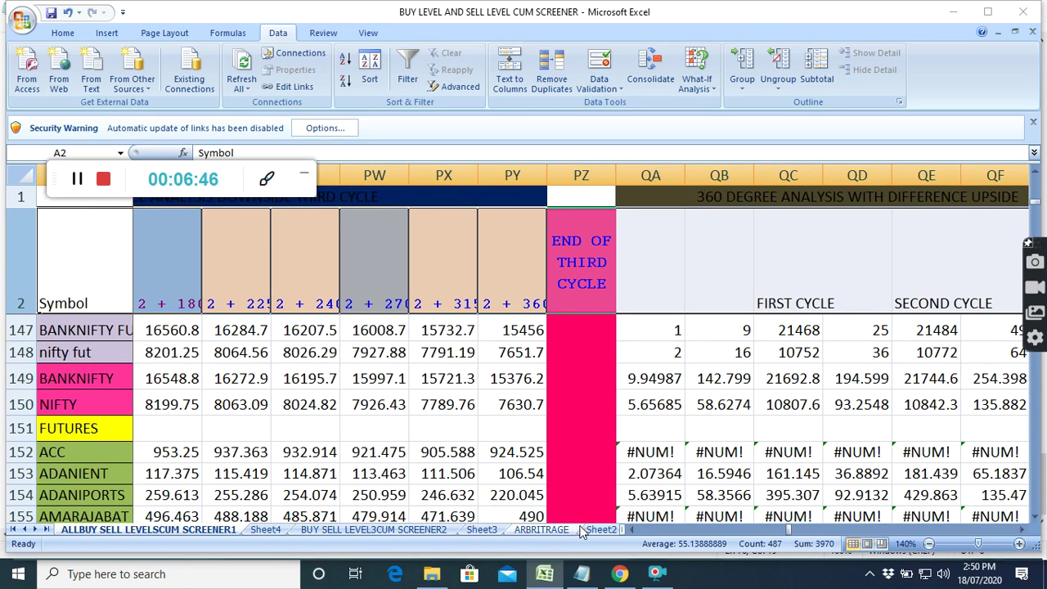
Step: Show all symbols on the INSIDE THE BAR WITH NR7 sheet and review the 180 to 360 degree levels down to the NIFTY and futures rows
{"action": "left_click", "coordinate": [608, 530]}
{"action": "key", "text": "ctrl+Page_Down"}
{"action": "key", "text": "ctrl+Page_Down"}
{"action": "key", "text": "ctrl+Page_Down"}
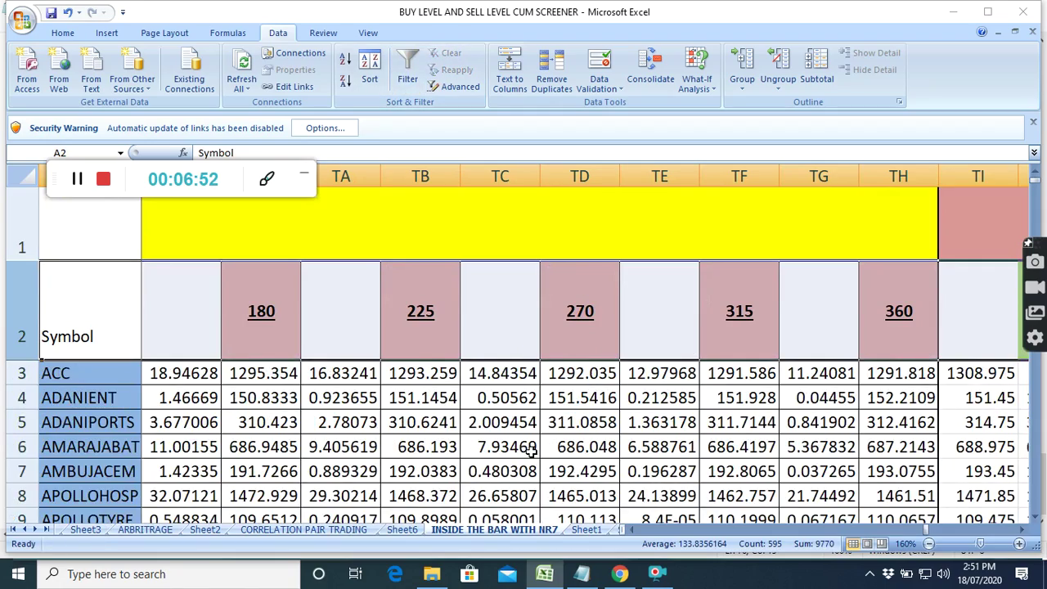
{"action": "scroll", "coordinate": [530, 450], "scroll_direction": "down", "scroll_amount": 20}
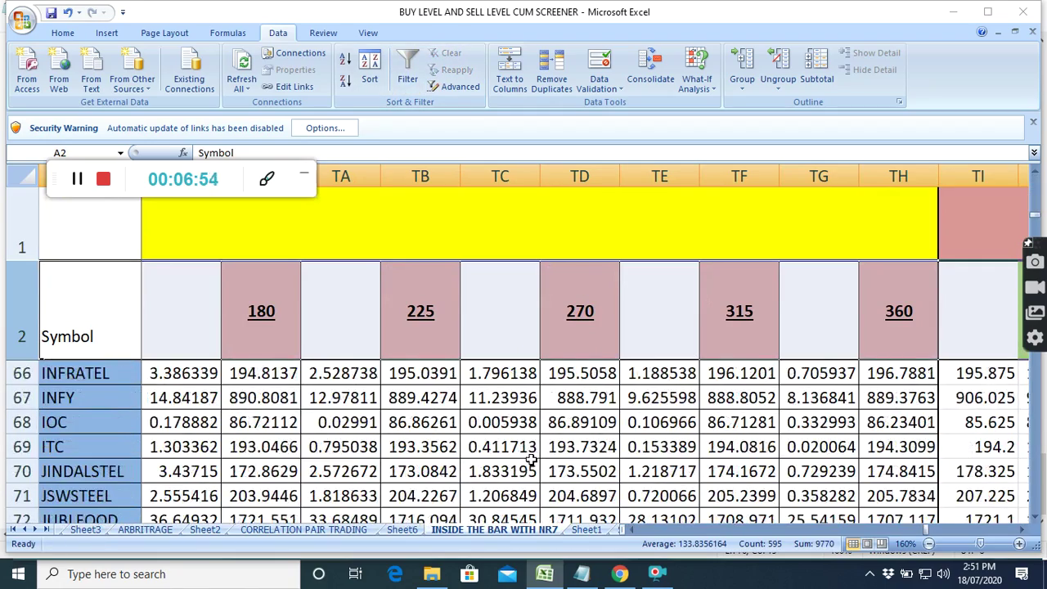
{"action": "scroll", "coordinate": [531, 460], "scroll_direction": "down", "scroll_amount": 10}
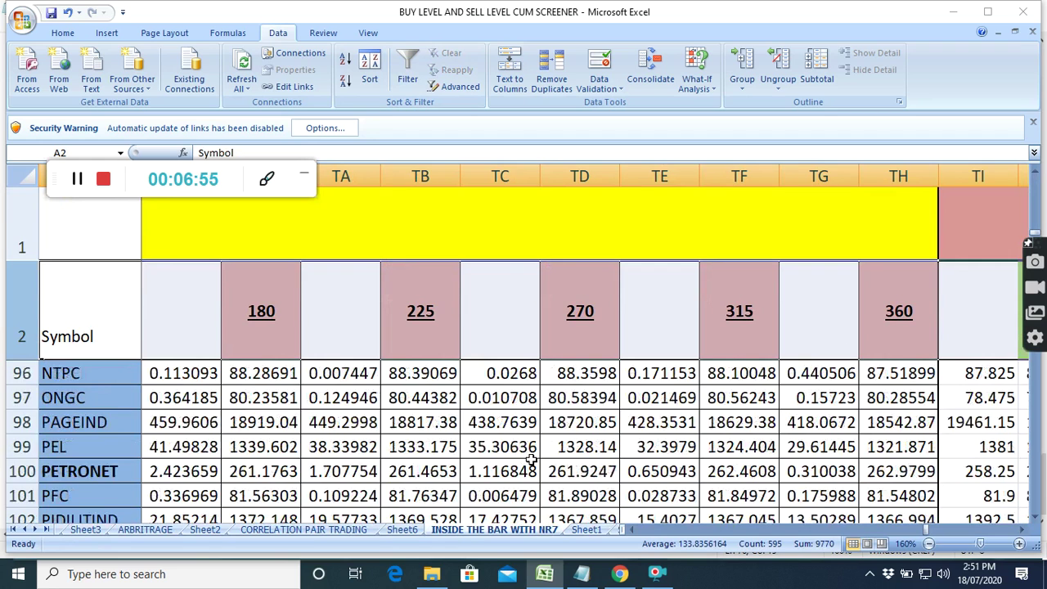
{"action": "scroll", "coordinate": [531, 460], "scroll_direction": "down", "scroll_amount": 16}
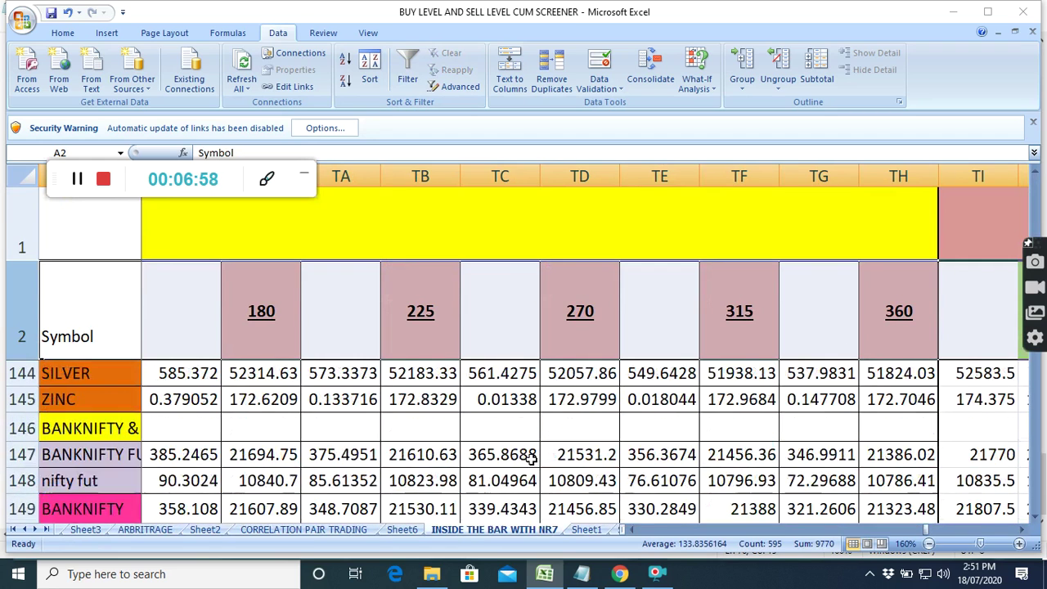
{"action": "scroll", "coordinate": [531, 460], "scroll_direction": "down", "scroll_amount": 1}
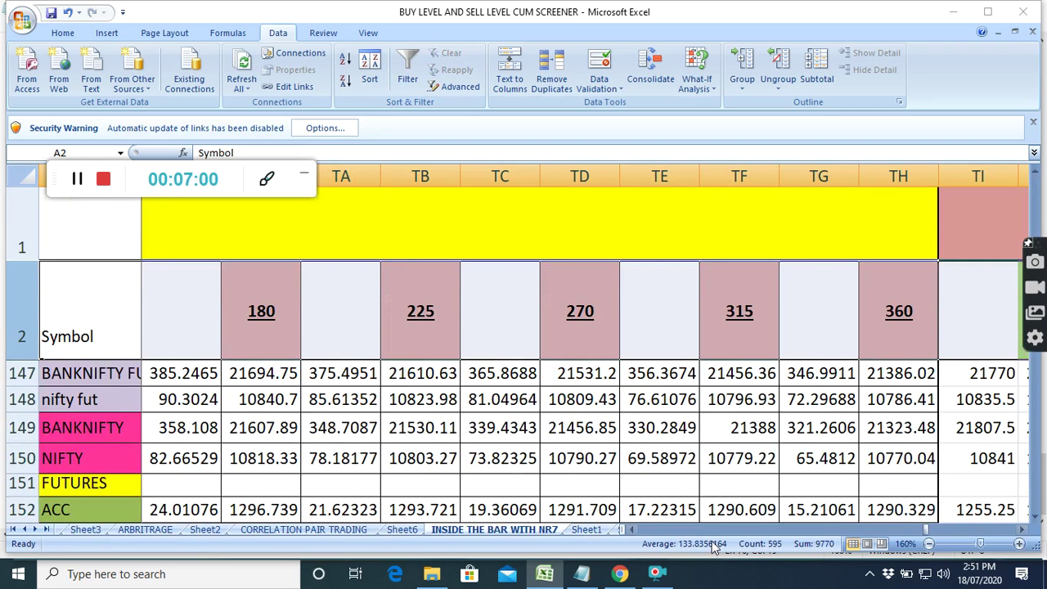
Step: Review the INSIDE THE BAR WITH NR7 sheet's columns for the NIFTY and BANKNIFTY rows, from FIB BUY ENTRY through the 360 degree level
{"action": "left_click", "coordinate": [634, 528]}
{"action": "left_click_drag", "start_coordinate": [634, 529], "coordinate": [635, 529]}
{"action": "left_click_drag", "start_coordinate": [634, 528], "coordinate": [634, 529]}
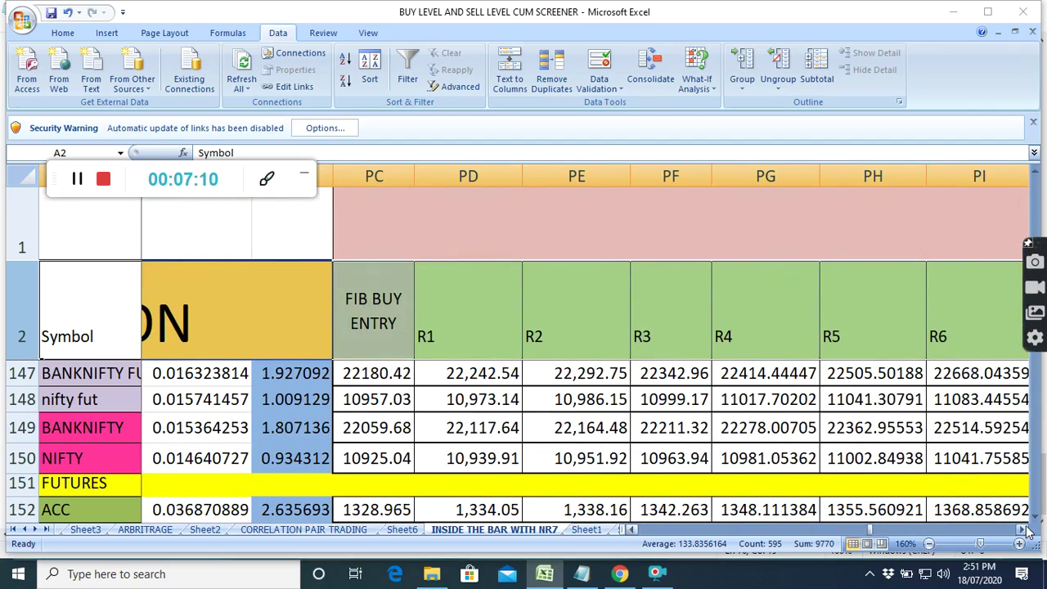
{"action": "left_click_drag", "start_coordinate": [1024, 529], "coordinate": [1028, 532]}
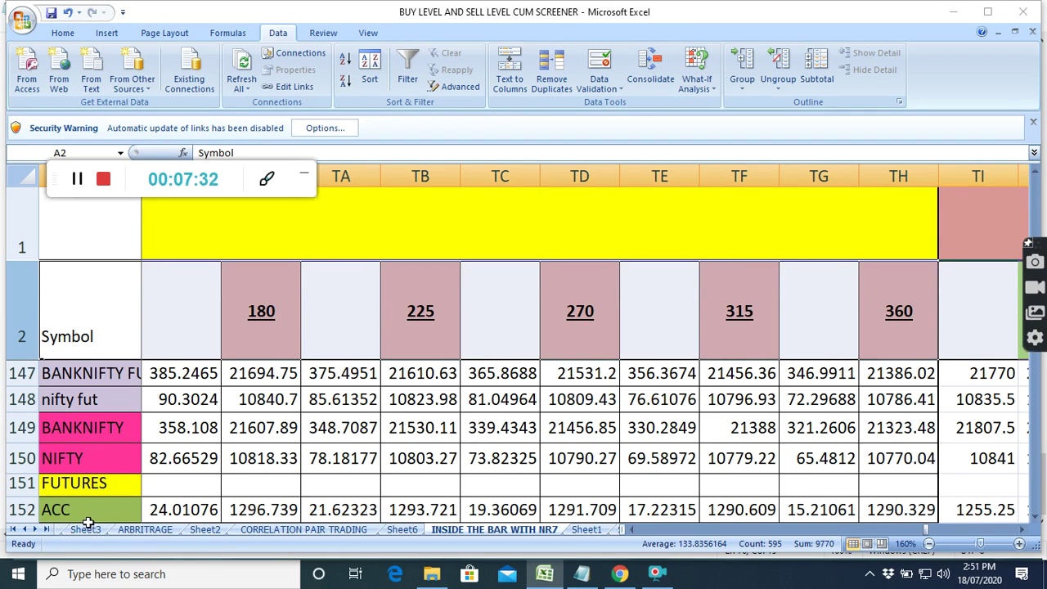
Step: Switch to the ALLBUY SELL LEVELSCUM SCREENER1 sheet and bring the COMMODITY rows from ALUMINIUM to ZINC into view
{"action": "left_click", "coordinate": [23, 531]}
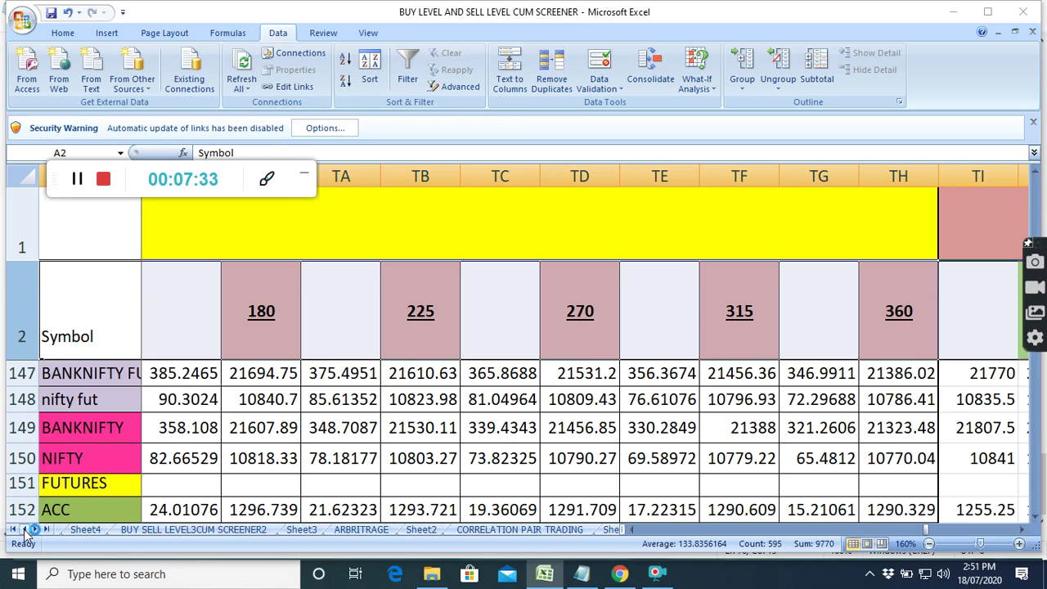
{"action": "left_click", "coordinate": [24, 530]}
{"action": "left_click", "coordinate": [98, 530]}
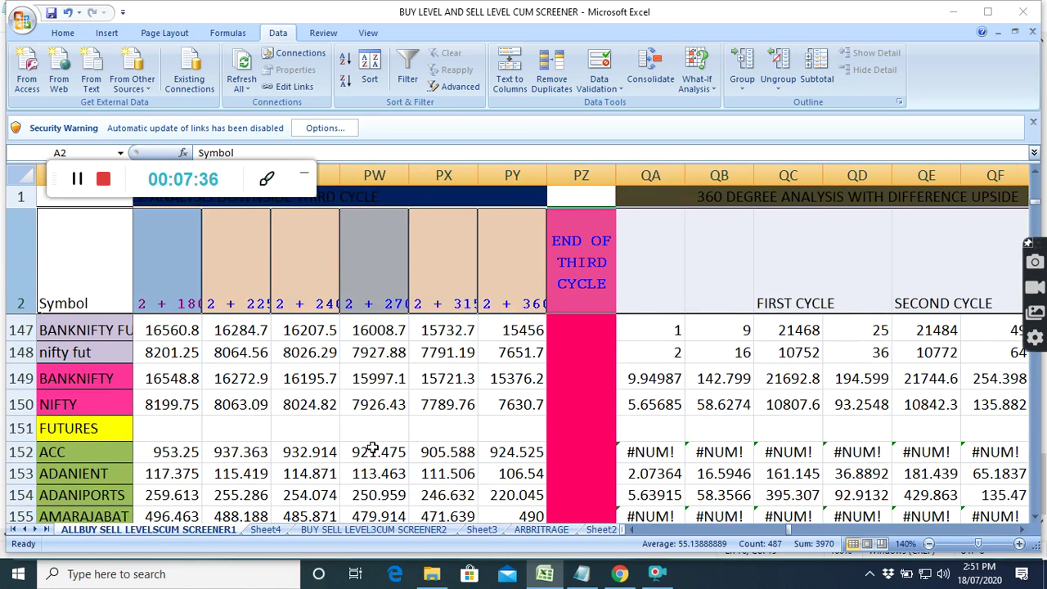
{"action": "scroll", "coordinate": [440, 434], "scroll_direction": "up", "scroll_amount": 3}
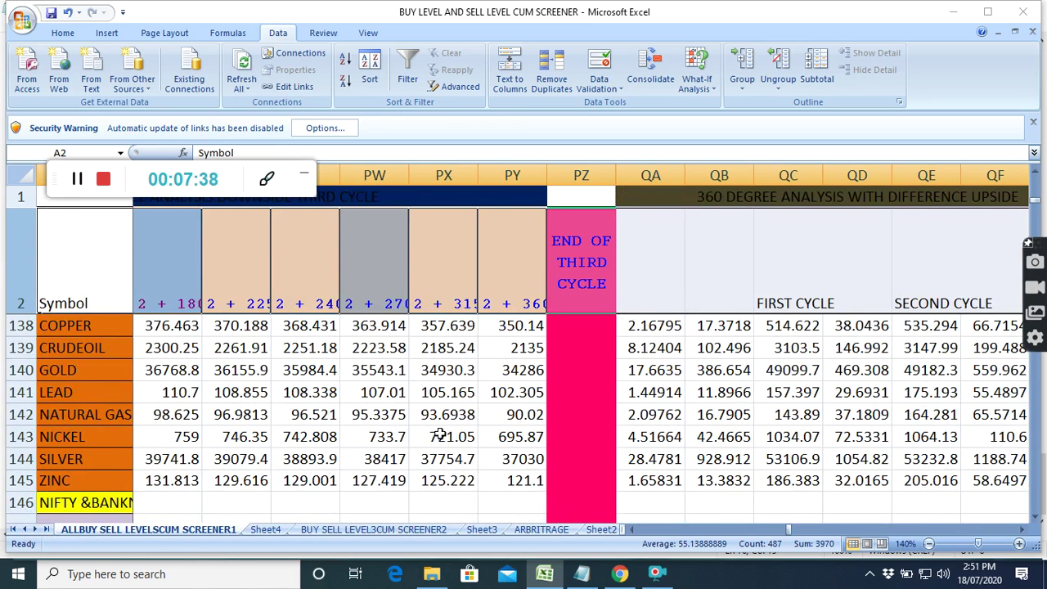
{"action": "scroll", "coordinate": [439, 434], "scroll_direction": "up", "scroll_amount": 1}
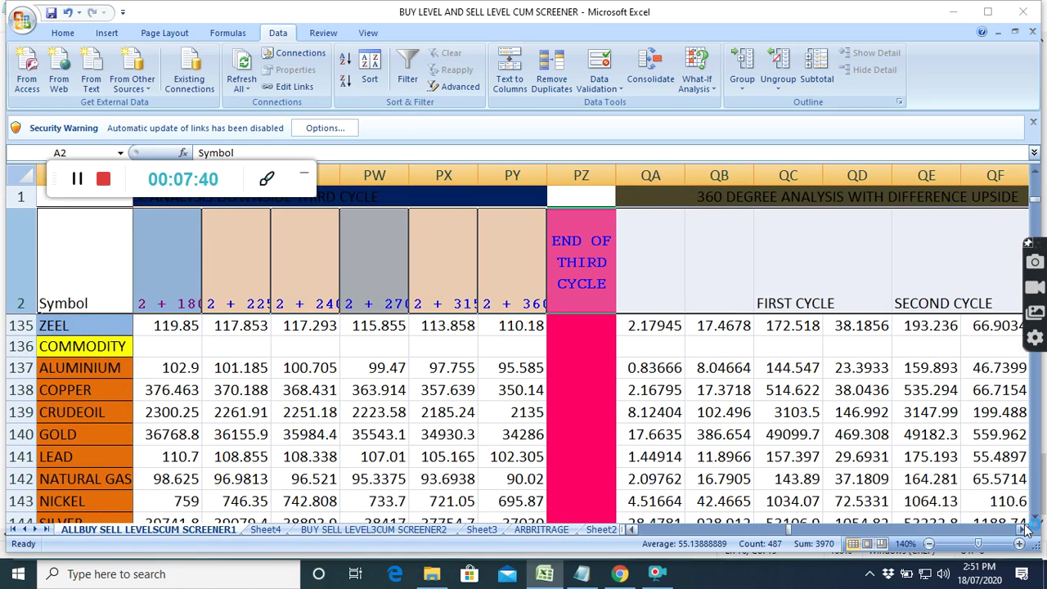
{"action": "left_click", "coordinate": [930, 545]}
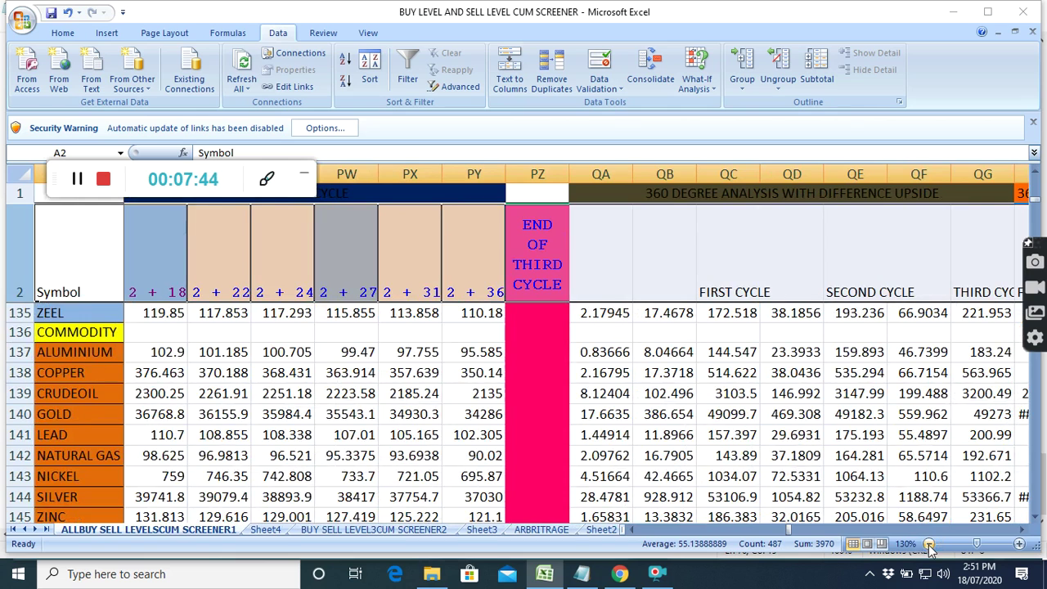
{"action": "scroll", "coordinate": [403, 435], "scroll_direction": "down", "scroll_amount": 1}
{"action": "scroll", "coordinate": [403, 434], "scroll_direction": "up", "scroll_amount": 1}
{"action": "left_click", "coordinate": [929, 544]}
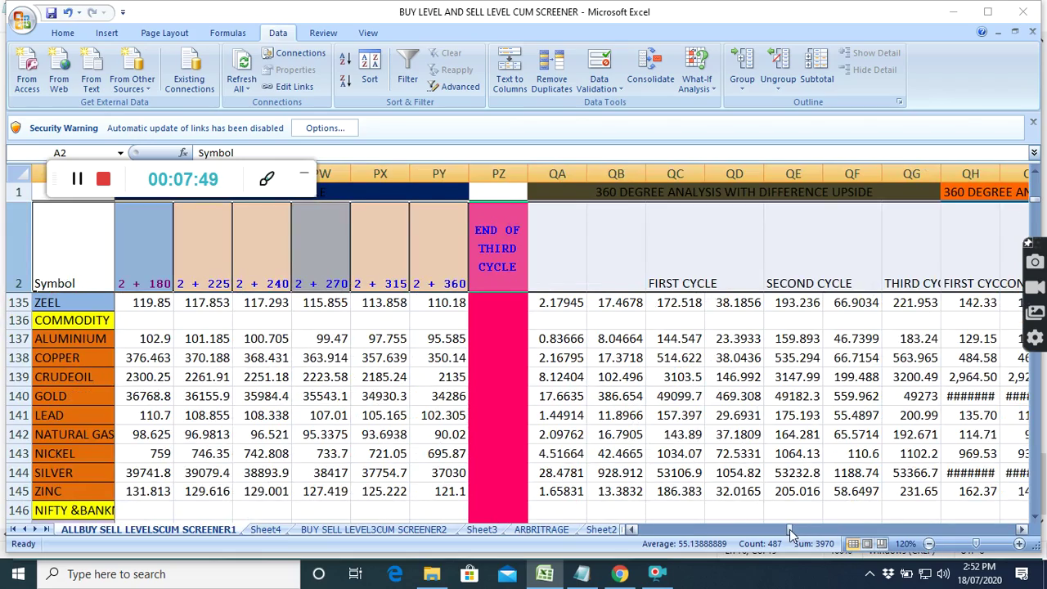
Step: Examine the commodities' 360 degree price analysis from the upside first cycle through the end of the third cycle
{"action": "left_click_drag", "start_coordinate": [791, 530], "coordinate": [774, 548]}
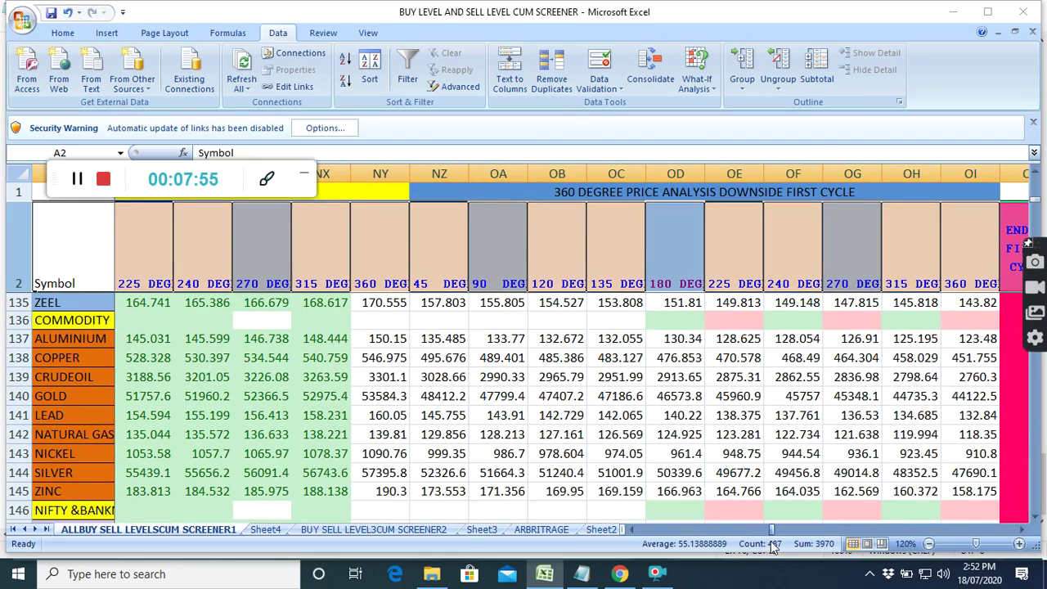
{"action": "left_click_drag", "start_coordinate": [631, 530], "coordinate": [631, 531]}
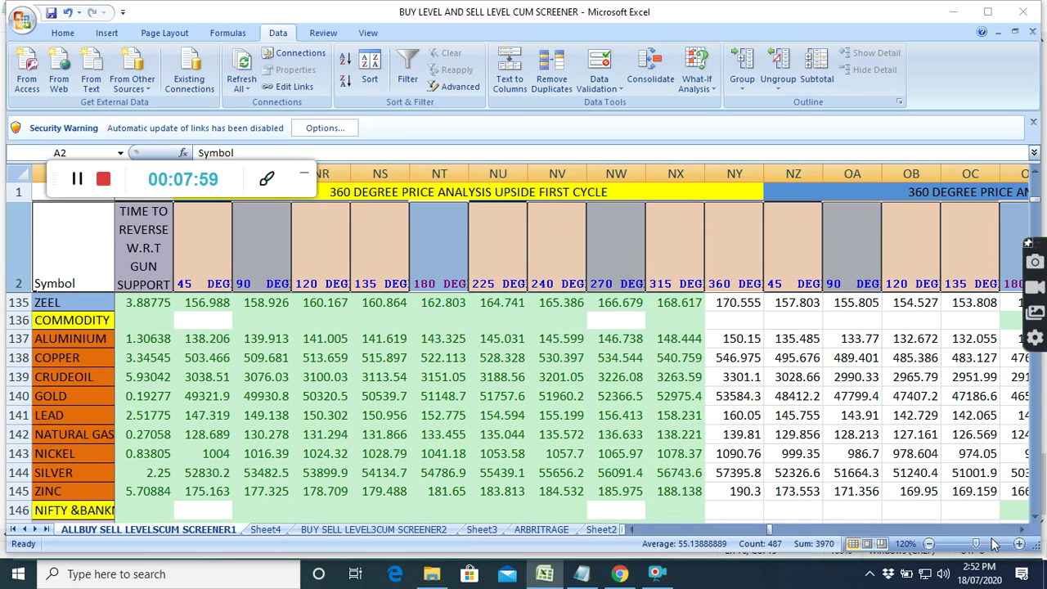
{"action": "left_click", "coordinate": [1022, 532]}
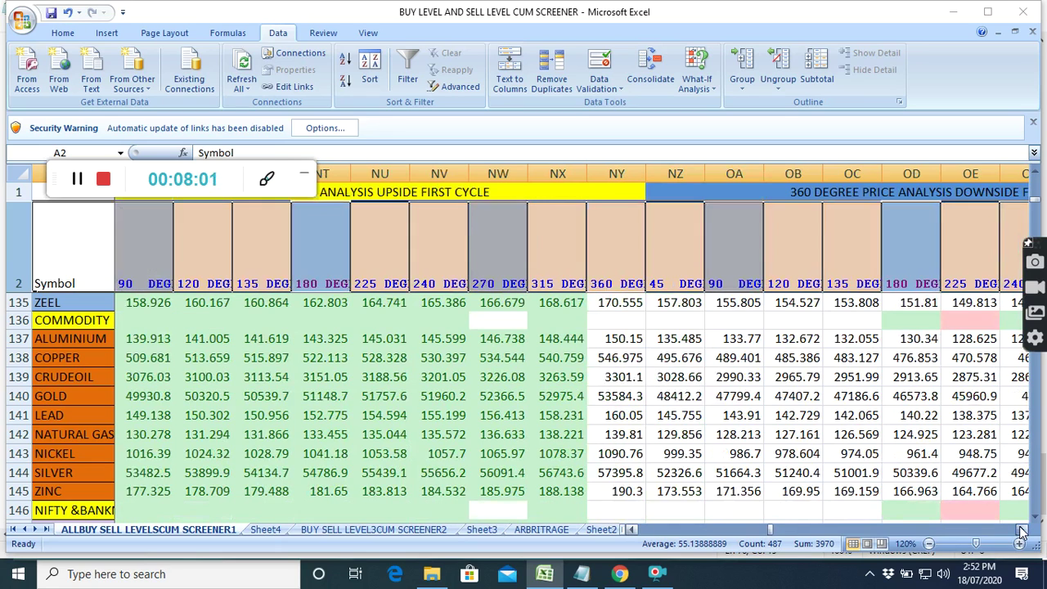
{"action": "left_click_drag", "start_coordinate": [1022, 531], "coordinate": [1022, 531]}
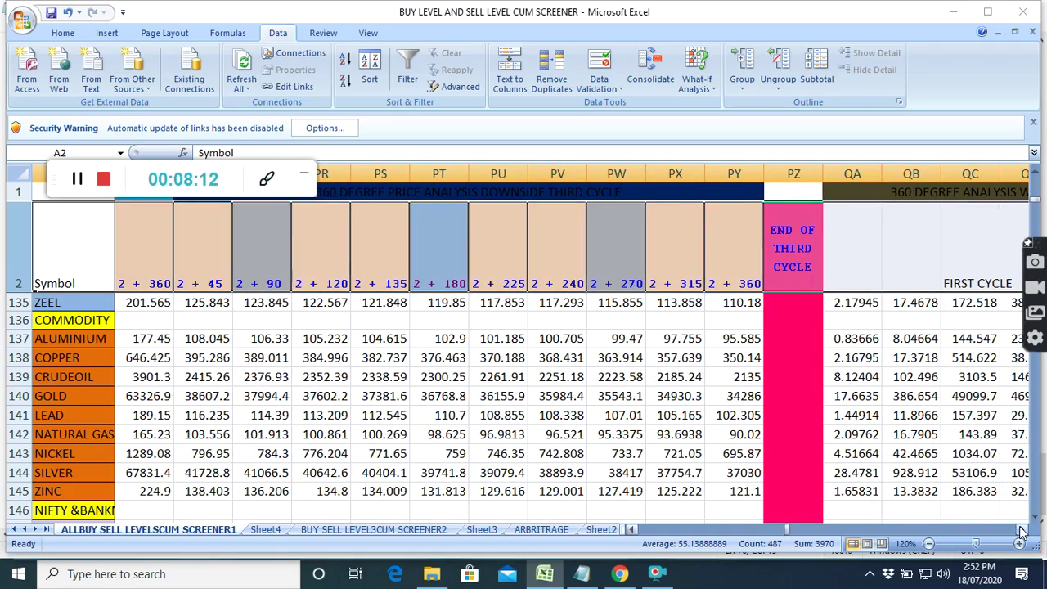
Step: Go to the INSIDE THE BAR WITH NR7 sheet and display its commodity rows with the 180 to 360 degree levels
{"action": "left_click", "coordinate": [601, 530]}
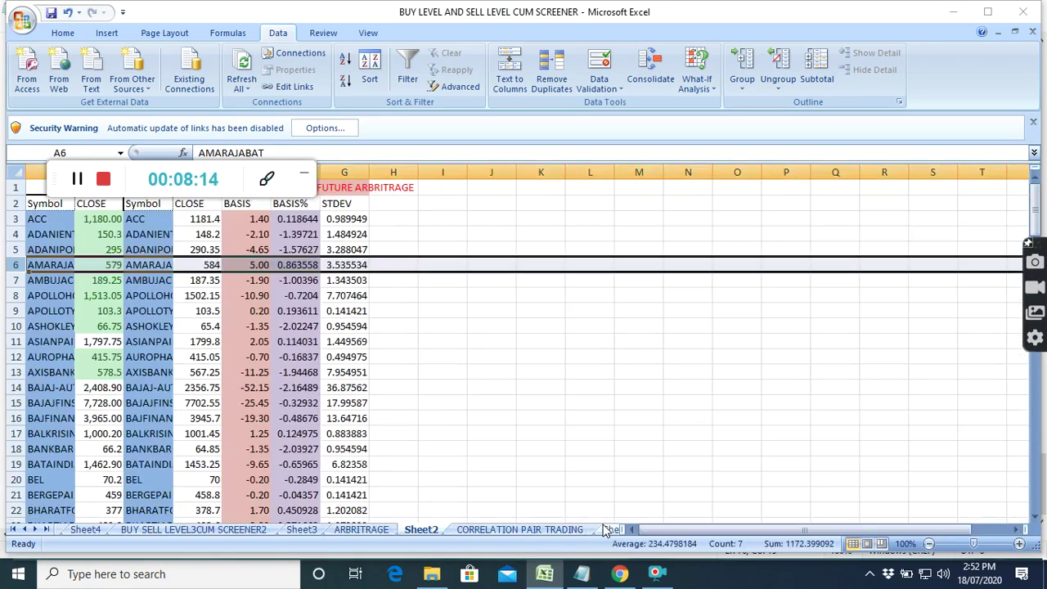
{"action": "left_click", "coordinate": [614, 531]}
{"action": "left_click", "coordinate": [616, 531]}
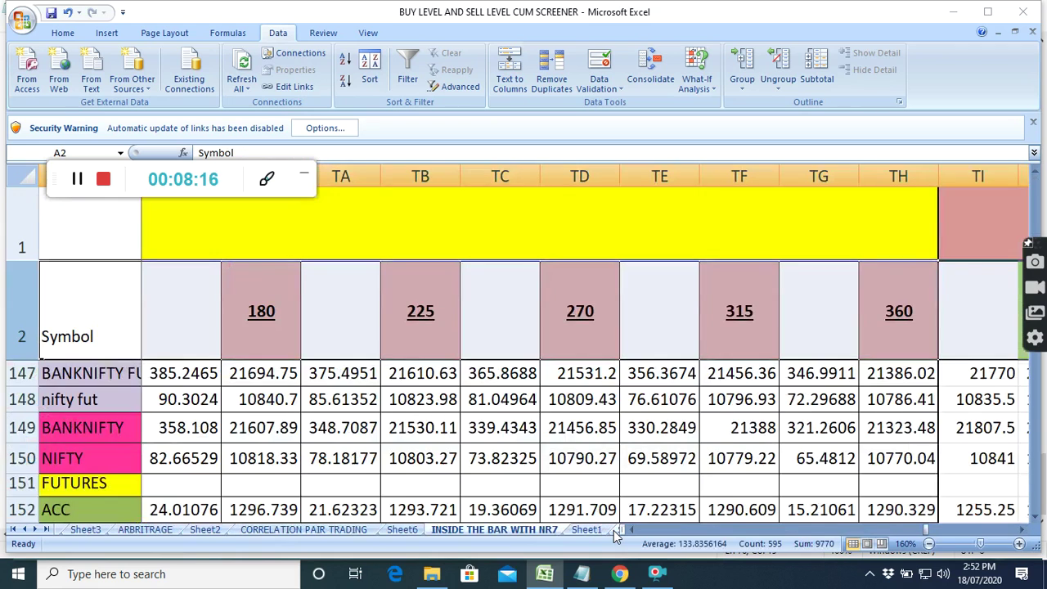
{"action": "scroll", "coordinate": [491, 438], "scroll_direction": "up", "scroll_amount": 1}
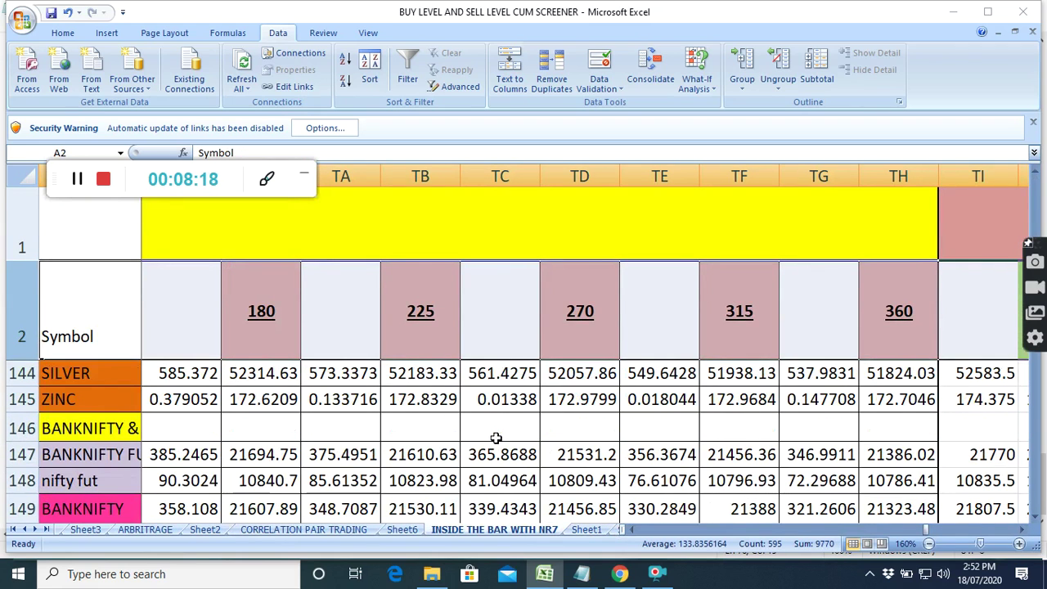
{"action": "left_click", "coordinate": [929, 545]}
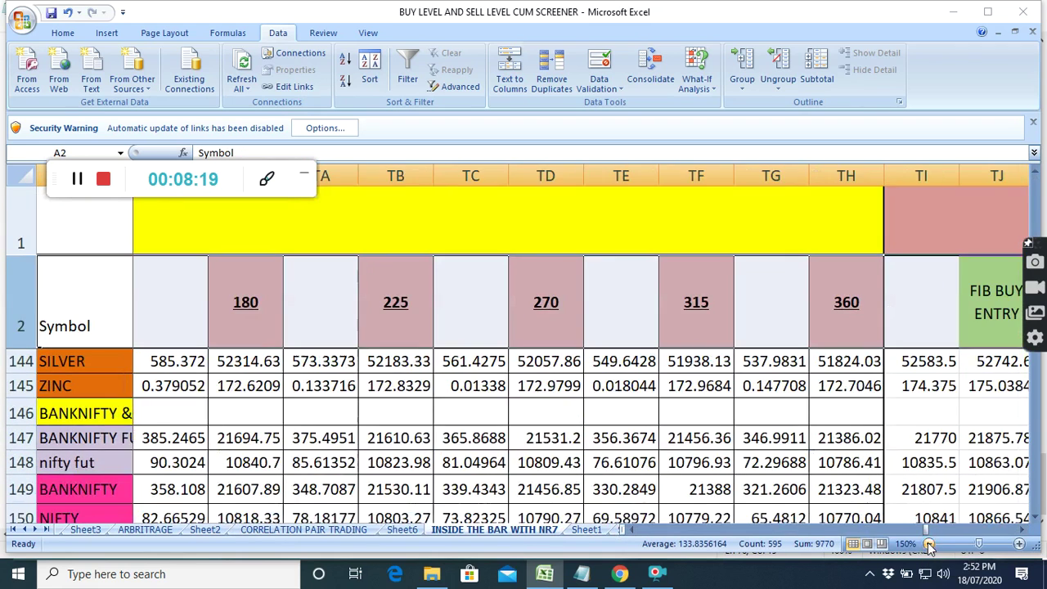
{"action": "left_click", "coordinate": [929, 544]}
{"action": "left_click", "coordinate": [928, 544]}
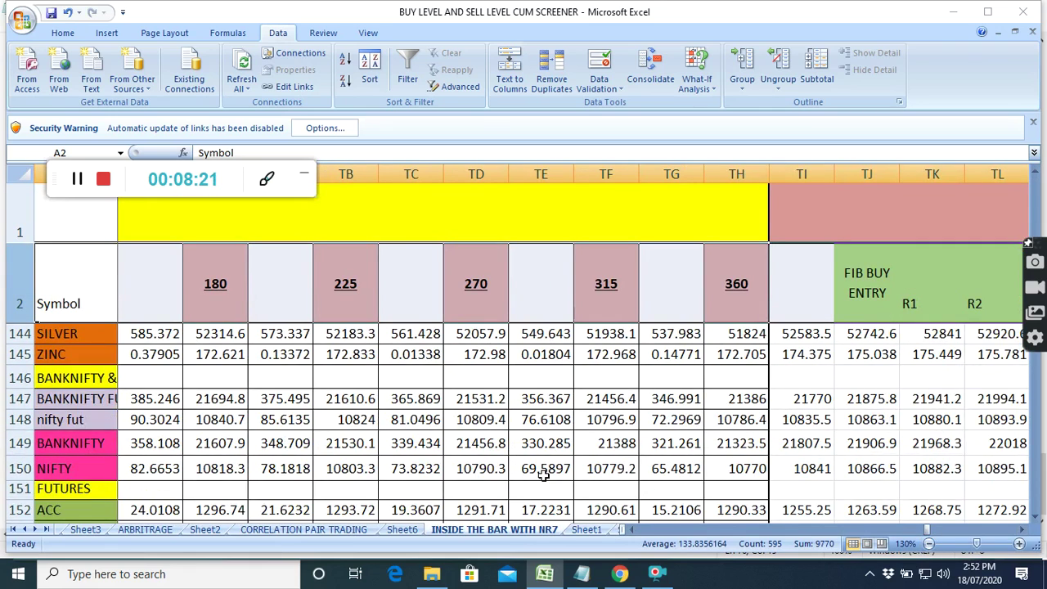
{"action": "scroll", "coordinate": [545, 404], "scroll_direction": "up", "scroll_amount": 3}
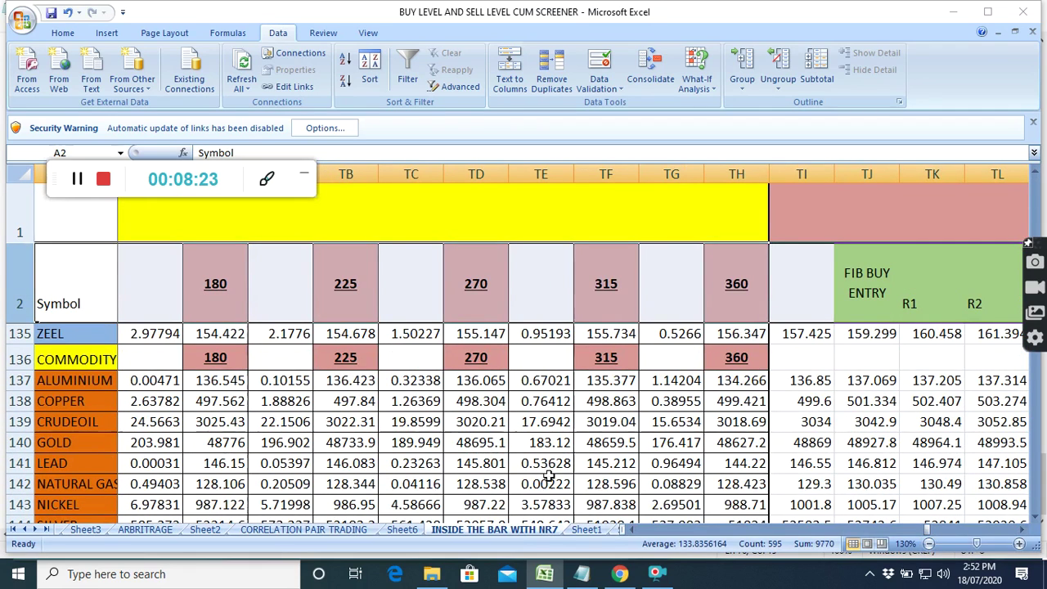
{"action": "left_click", "coordinate": [930, 546]}
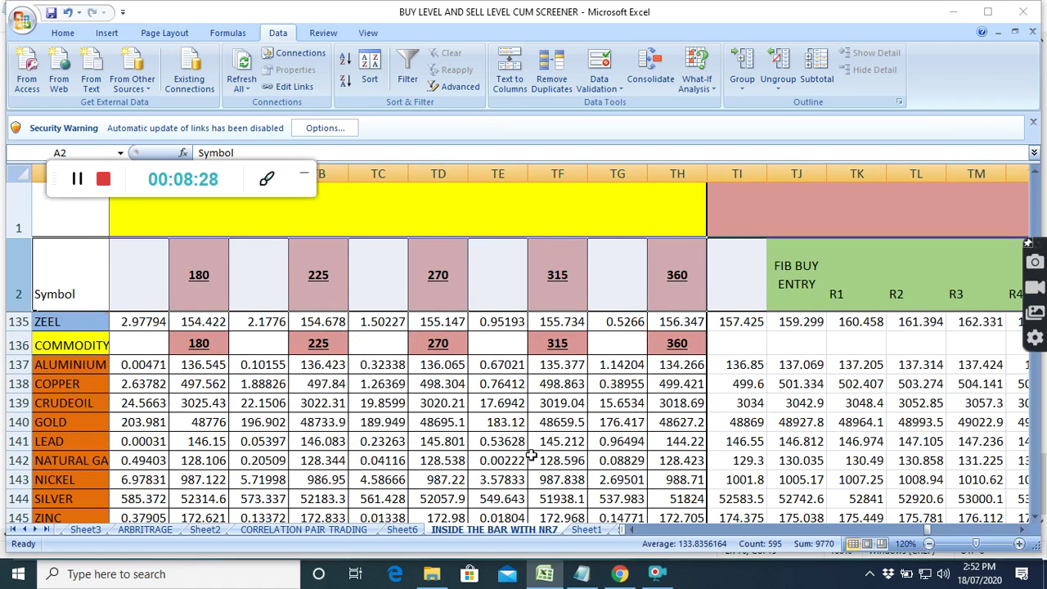
{"action": "scroll", "coordinate": [531, 455], "scroll_direction": "down", "scroll_amount": 1}
{"action": "scroll", "coordinate": [531, 455], "scroll_direction": "up", "scroll_amount": 1}
{"action": "left_click", "coordinate": [930, 545]}
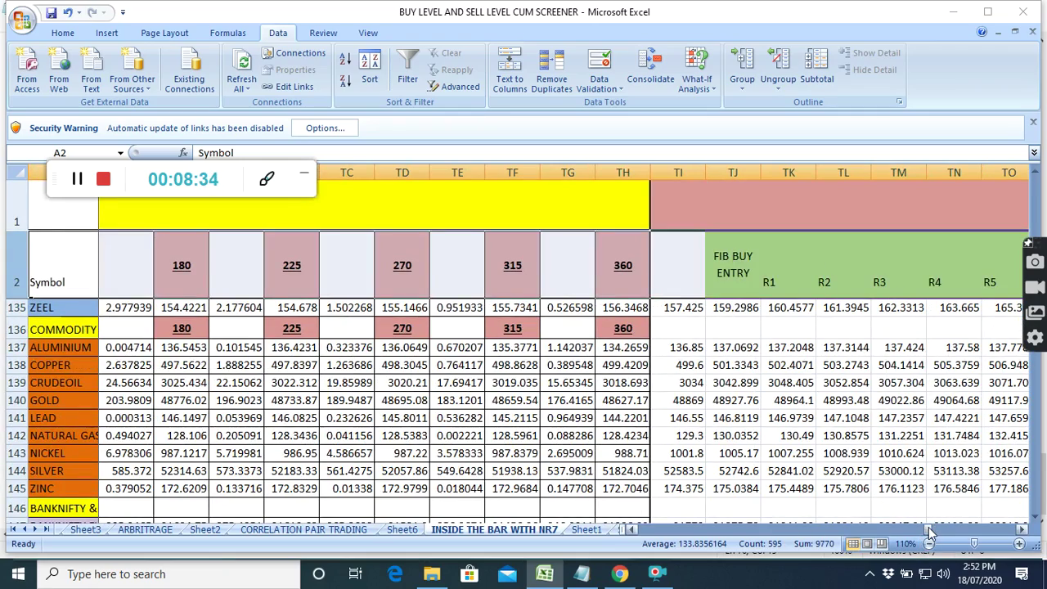
Step: Inspect the commodities' 135 to 360 degree levels beside the FIB BUY ENTRY columns
{"action": "mouse_move", "coordinate": [929, 533]}
{"action": "left_mouse_down"}
{"action": "mouse_move", "coordinate": [871, 553]}
{"action": "mouse_move", "coordinate": [930, 543]}
{"action": "left_mouse_up"}
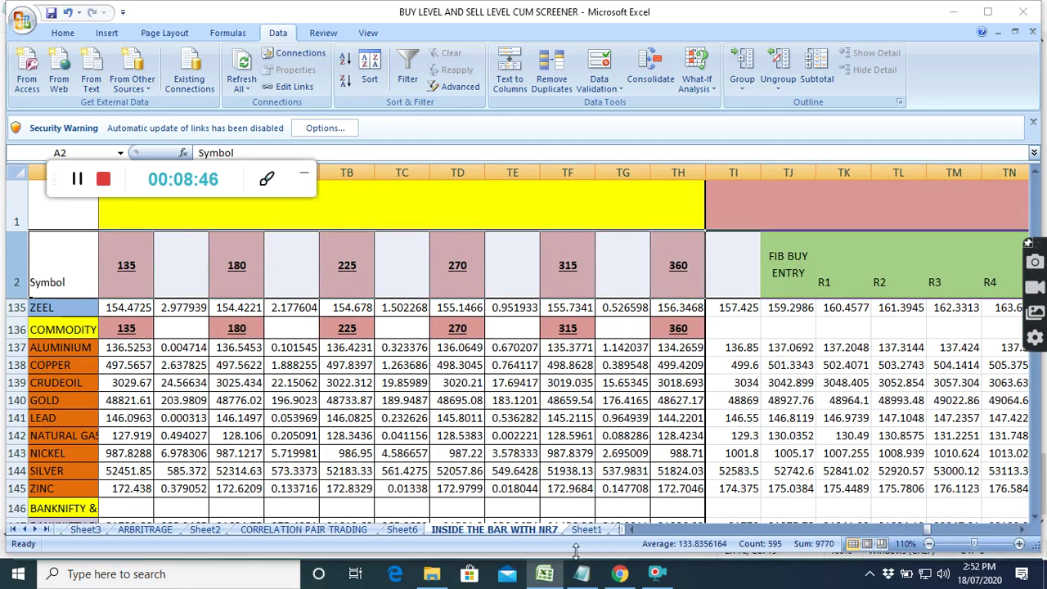
{"action": "left_click", "coordinate": [1020, 545]}
{"action": "left_click", "coordinate": [1019, 544]}
{"action": "left_click", "coordinate": [1019, 544]}
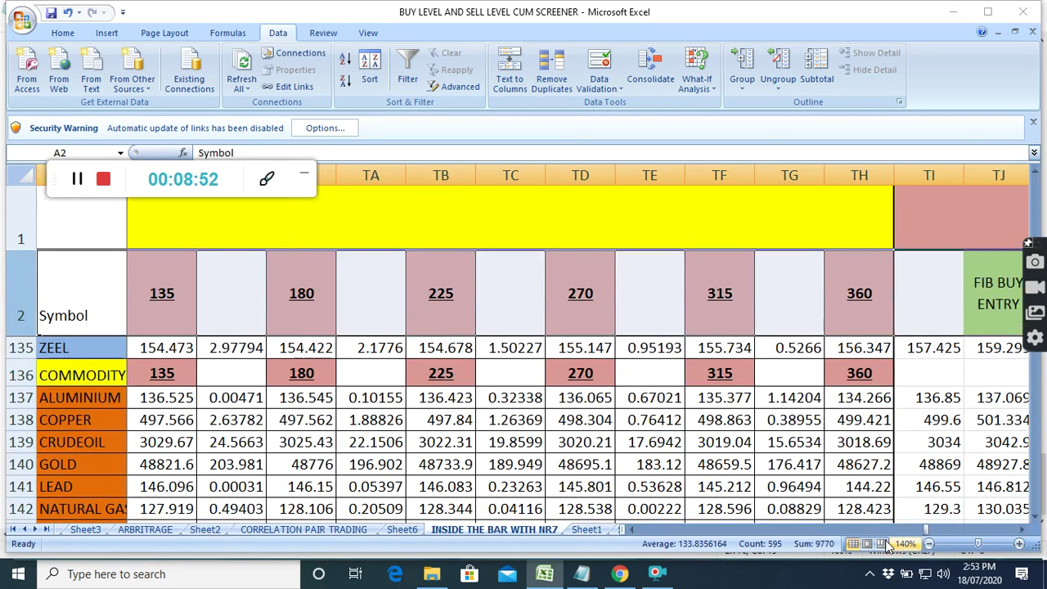
Step: Return to the ALLBUY SELL LEVELSCUM SCREENER1 sheet and show the BANKNIFTY and NIFTY rows in the downside third cycle section
{"action": "left_click", "coordinate": [25, 532]}
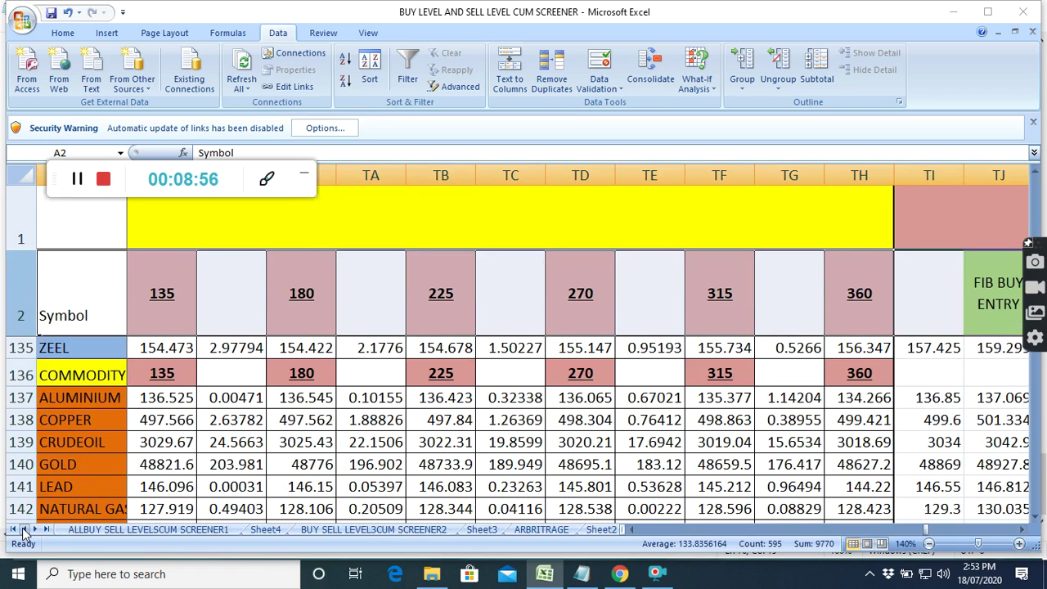
{"action": "left_click", "coordinate": [97, 530]}
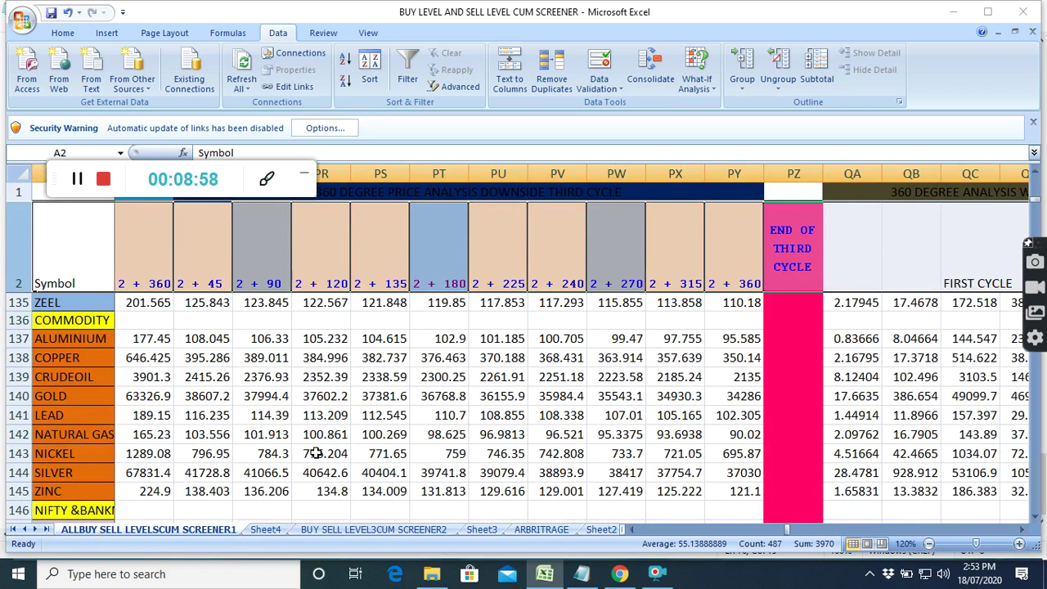
{"action": "left_click", "coordinate": [1019, 543]}
{"action": "left_click", "coordinate": [1018, 543]}
{"action": "left_click", "coordinate": [1019, 543]}
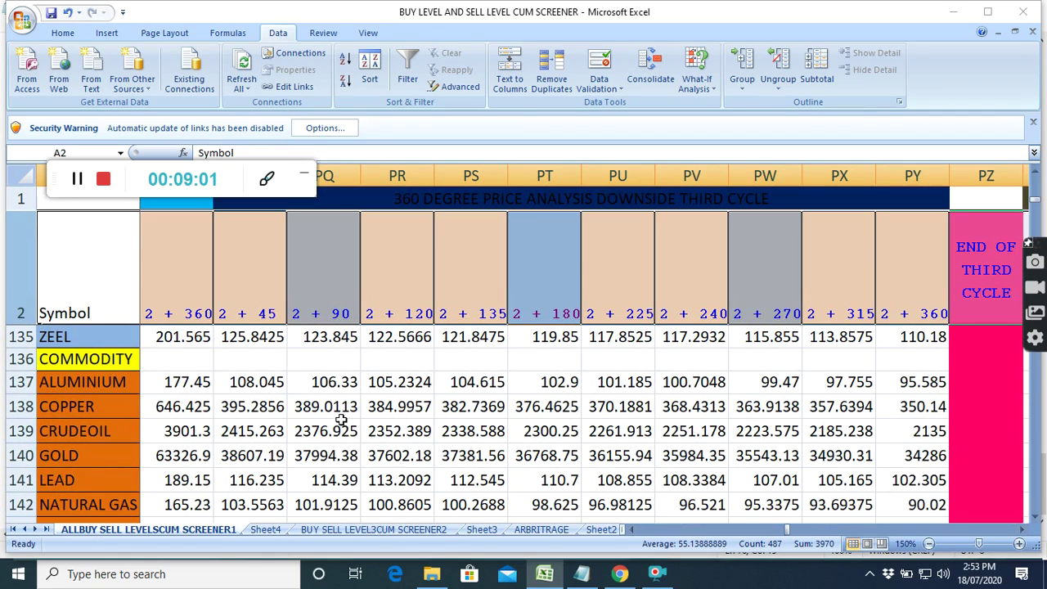
{"action": "scroll", "coordinate": [341, 420], "scroll_direction": "down", "scroll_amount": 4}
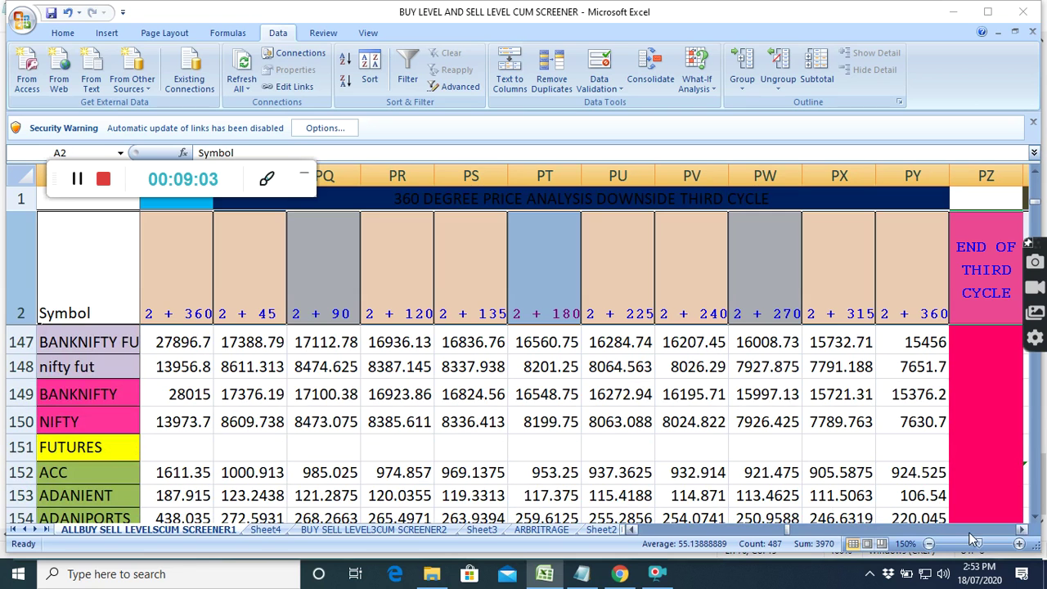
{"action": "left_click", "coordinate": [1019, 543]}
{"action": "left_click", "coordinate": [1018, 543]}
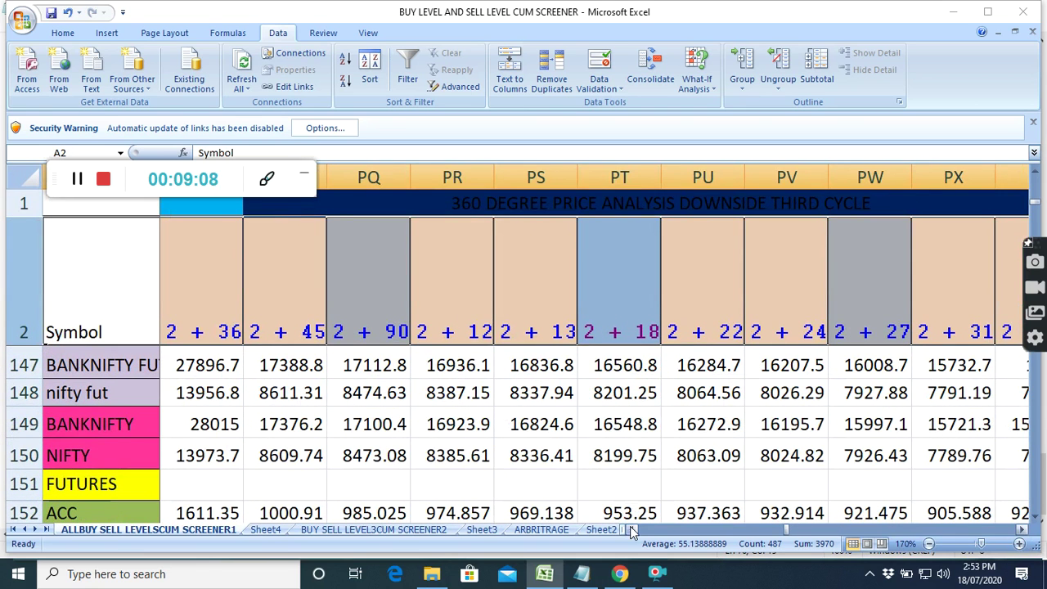
Step: Examine the BANKNIFTY and NIFTY rows backward from the third cycle to the upside first cycle and TIME TO REVERSE column
{"action": "scroll", "coordinate": [630, 528], "scroll_direction": "left", "scroll_amount": 8}
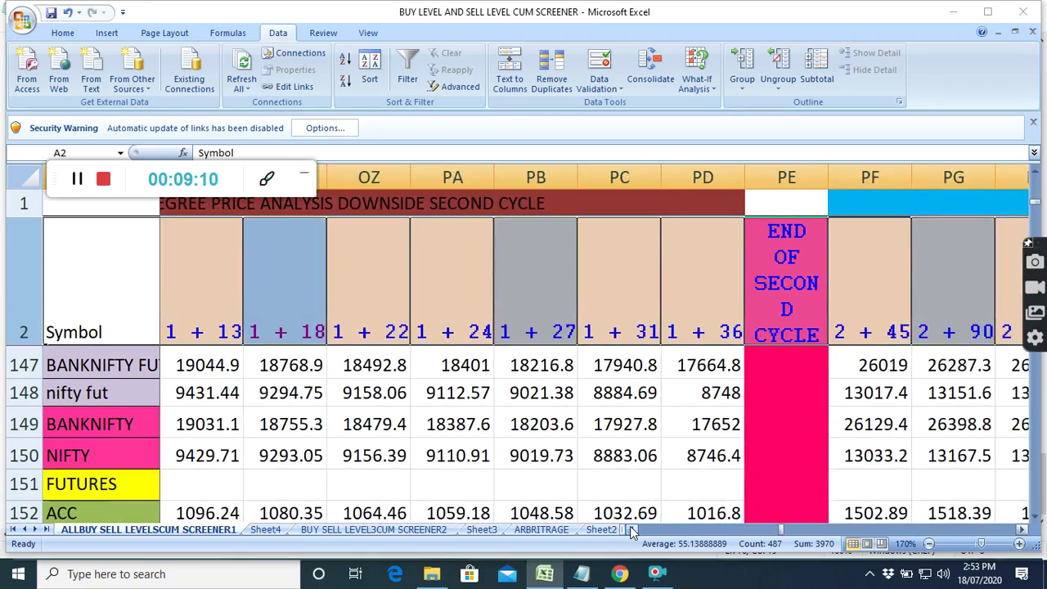
{"action": "scroll", "coordinate": [630, 527], "scroll_direction": "left", "scroll_amount": 8}
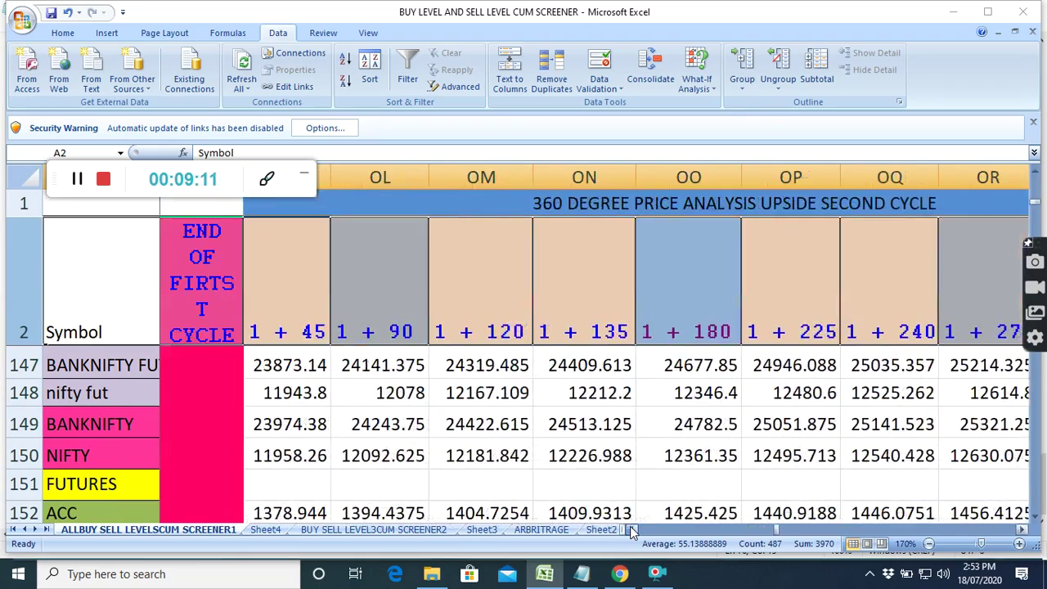
{"action": "scroll", "coordinate": [630, 528], "scroll_direction": "left", "scroll_amount": 12}
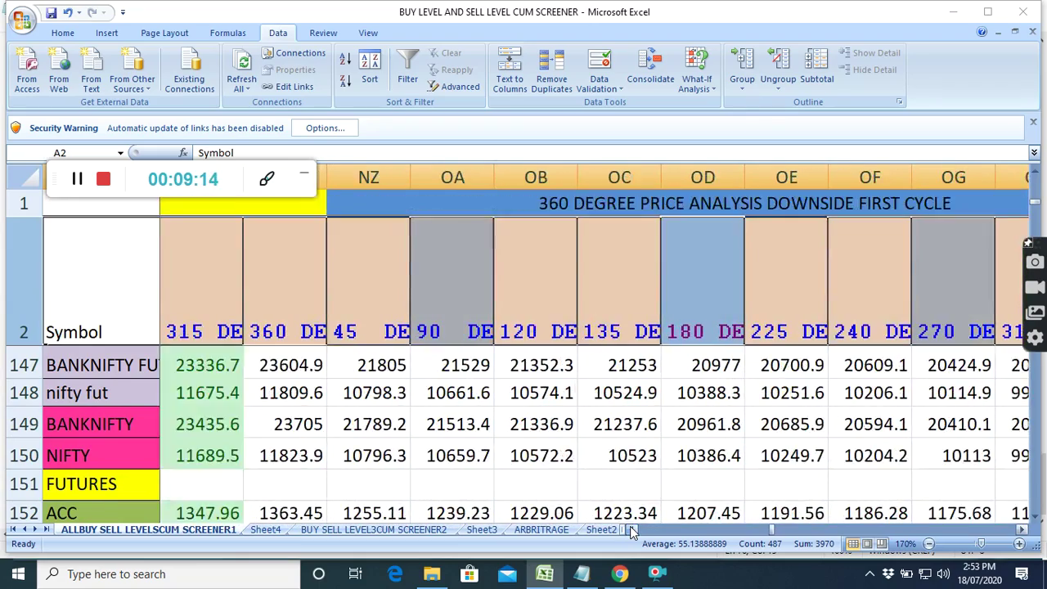
{"action": "scroll", "coordinate": [630, 526], "scroll_direction": "left", "scroll_amount": 8}
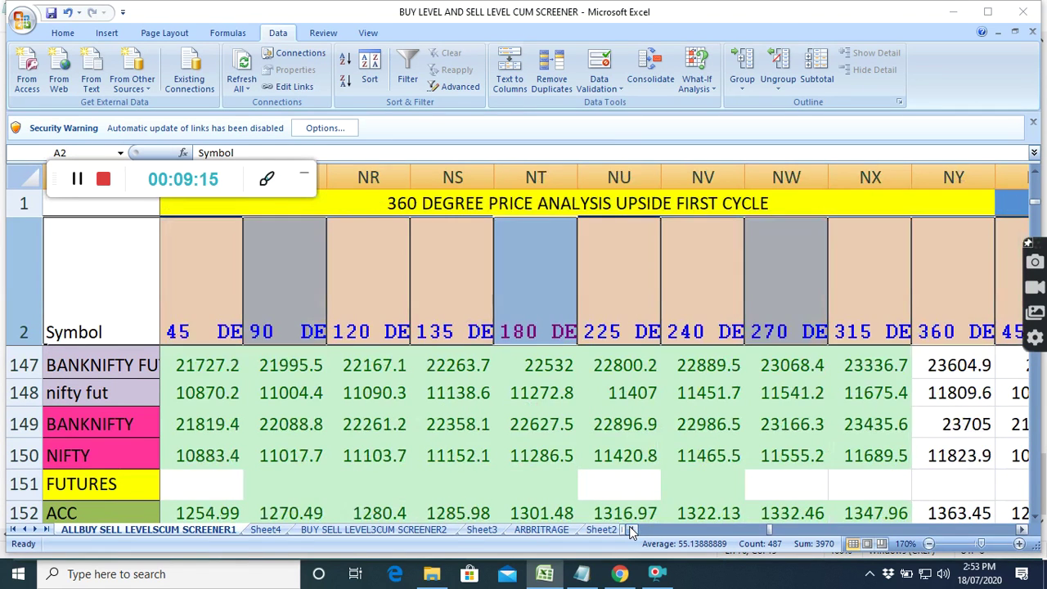
{"action": "scroll", "coordinate": [630, 528], "scroll_direction": "left", "scroll_amount": 1}
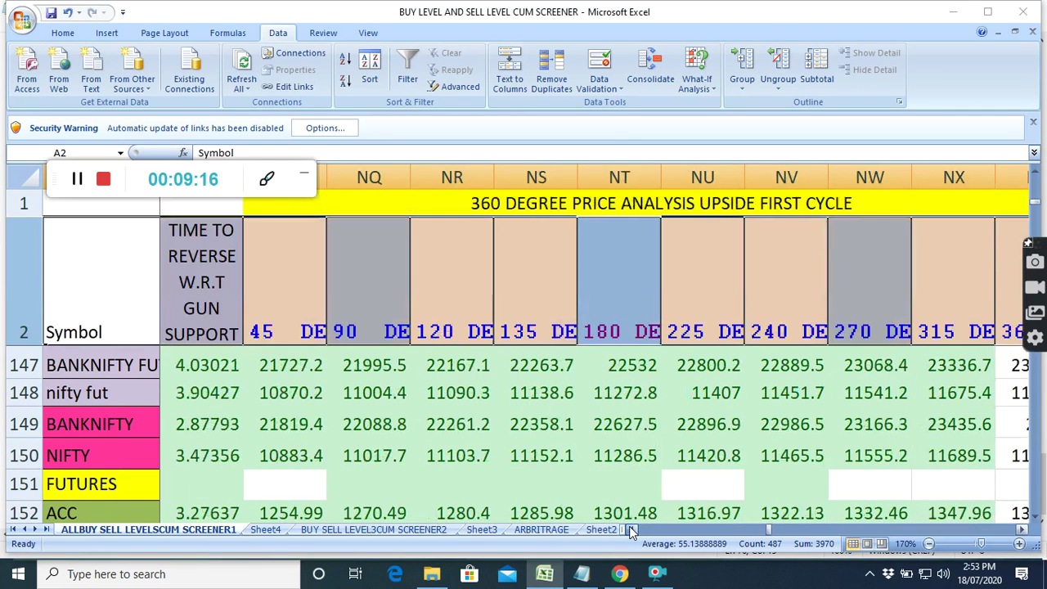
Step: Examine the FUTURES stock rows from the upside first cycle through the third cycle to the 360 DEGREE ANALYSIS WITH DIFFERENCE UPSIDE section
{"action": "left_click", "coordinate": [1020, 532]}
{"action": "scroll", "coordinate": [605, 448], "scroll_direction": "down", "scroll_amount": 1}
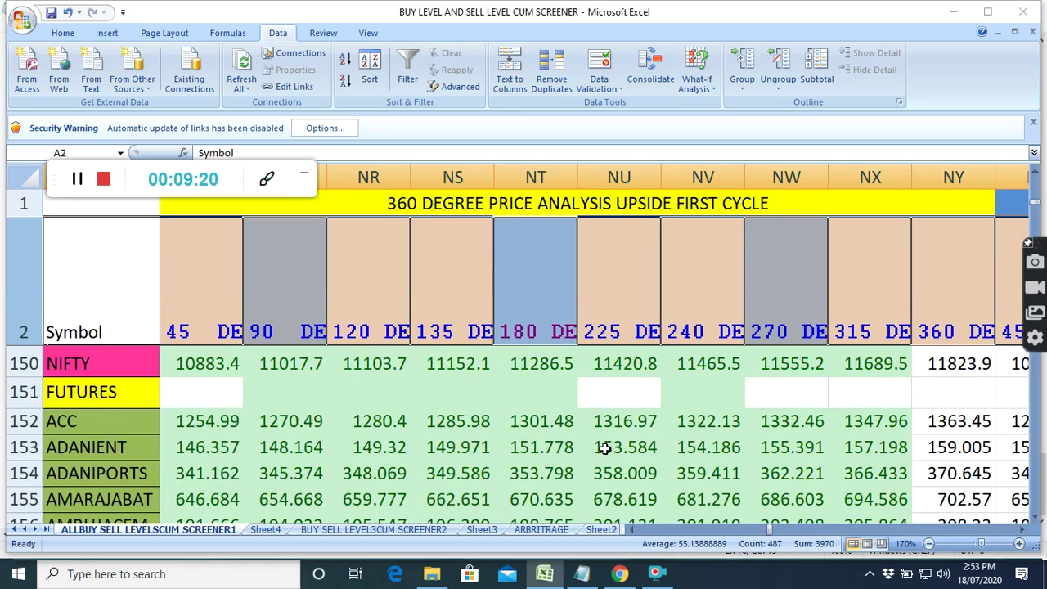
{"action": "scroll", "coordinate": [606, 448], "scroll_direction": "down", "scroll_amount": 1}
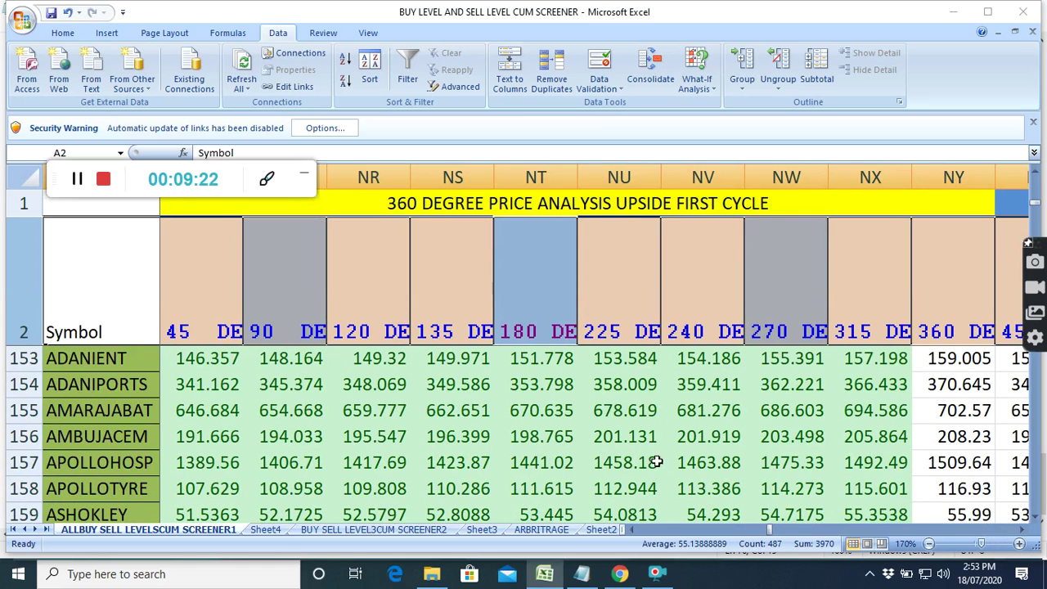
{"action": "scroll", "coordinate": [1024, 534], "scroll_direction": "right", "scroll_amount": 6}
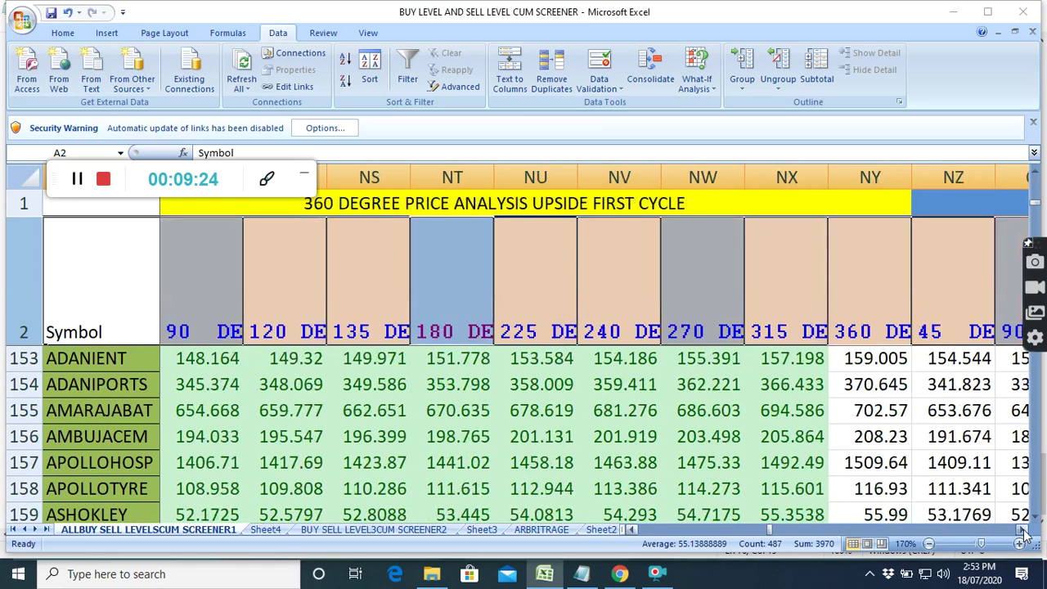
{"action": "scroll", "coordinate": [1025, 533], "scroll_direction": "right", "scroll_amount": 5}
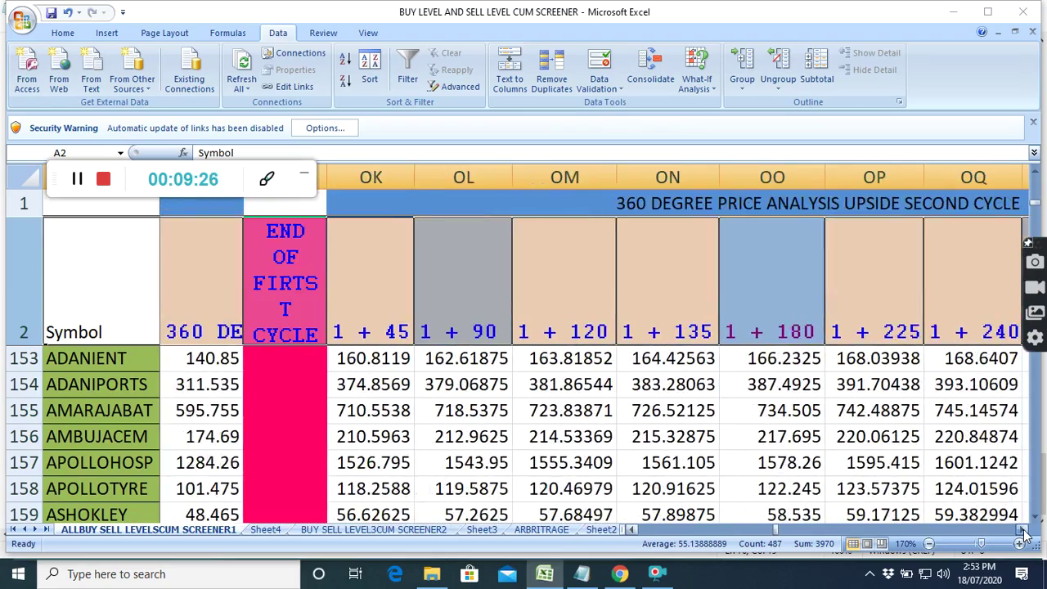
{"action": "scroll", "coordinate": [1025, 533], "scroll_direction": "right", "scroll_amount": 6}
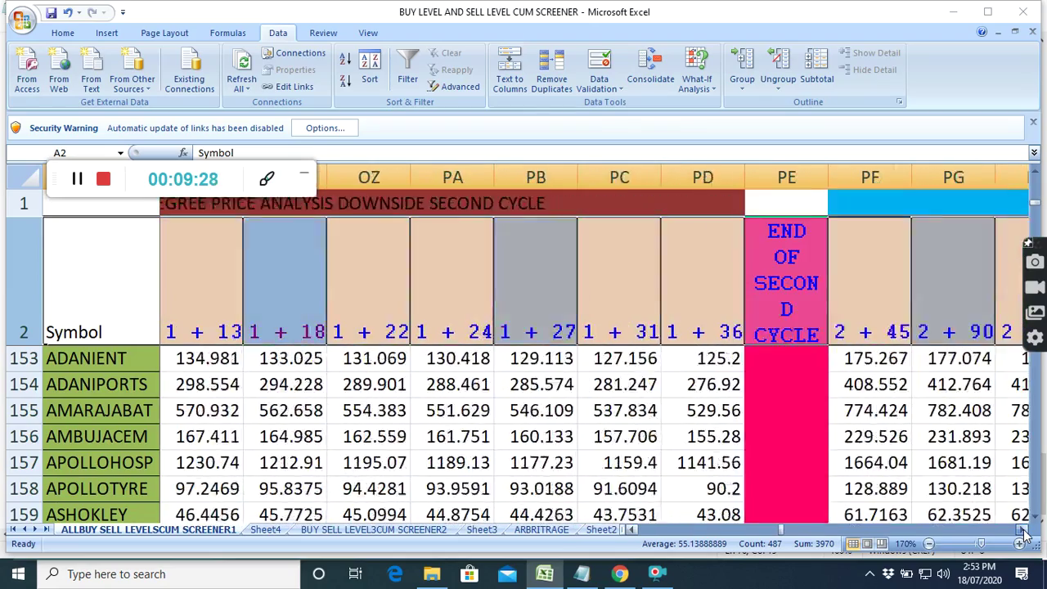
{"action": "scroll", "coordinate": [1024, 533], "scroll_direction": "right", "scroll_amount": 9}
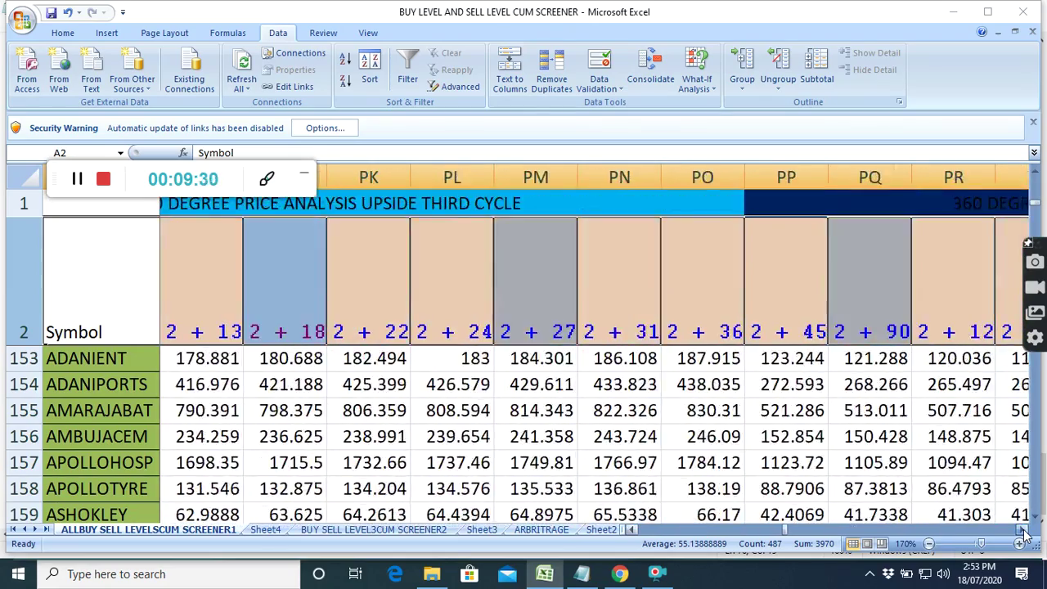
{"action": "scroll", "coordinate": [1025, 534], "scroll_direction": "right", "scroll_amount": 6}
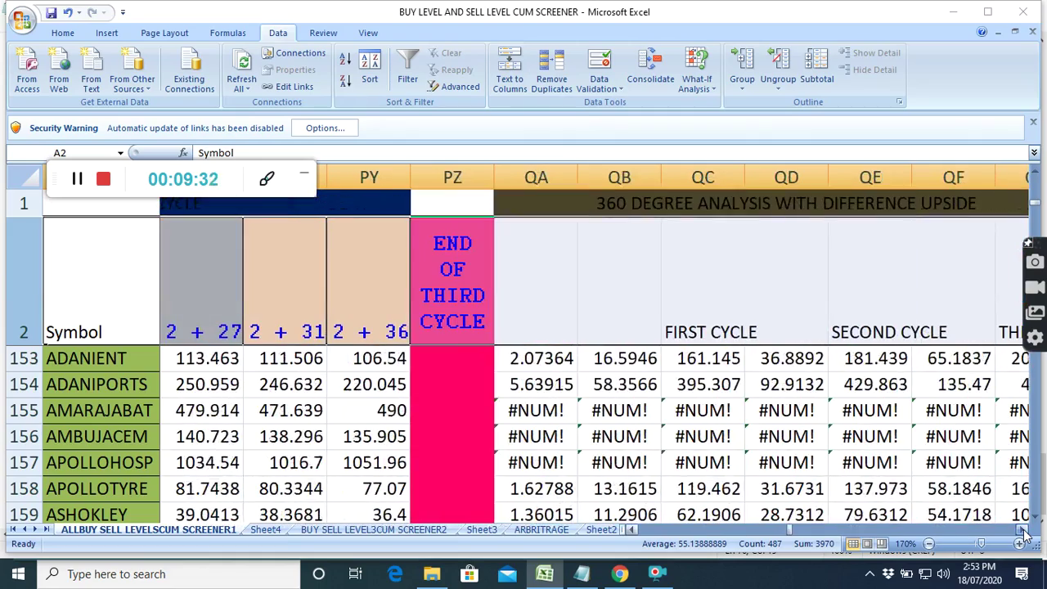
Step: Go to the INSIDE THE BAR WITH NR7 sheet and display its stock futures rows starting at ADANIENT
{"action": "key", "text": "ctrl+Page_Down"}
{"action": "key", "text": "ctrl+Page_Down"}
{"action": "key", "text": "ctrl+Page_Down"}
{"action": "key", "text": "ctrl+Page_Down"}
{"action": "key", "text": "ctrl+Page_Down"}
{"action": "key", "text": "ctrl+Page_Down"}
{"action": "key", "text": "ctrl+Page_Down"}
{"action": "key", "text": "ctrl+Page_Down"}
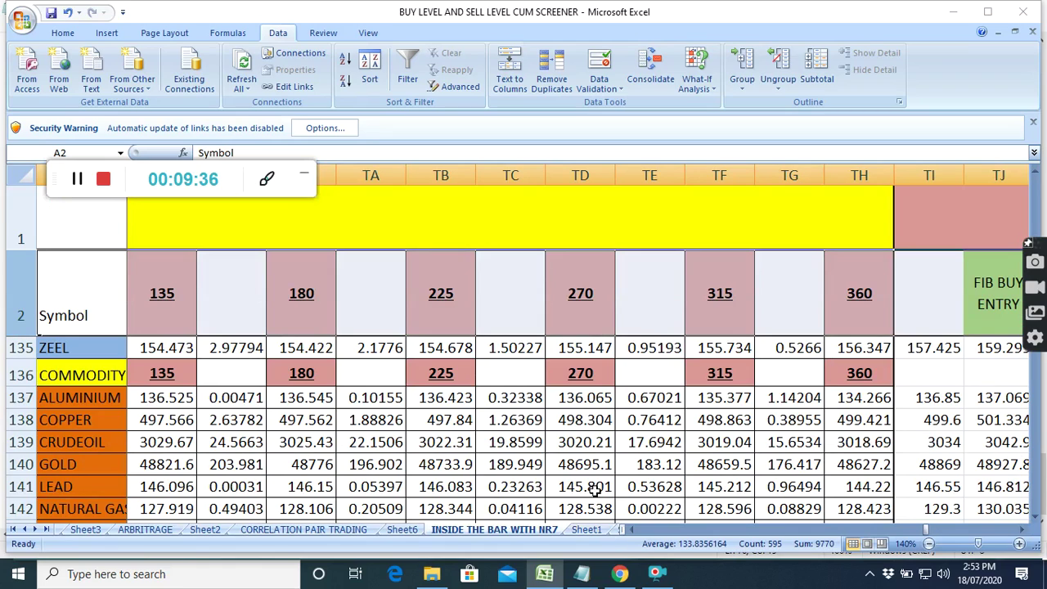
{"action": "scroll", "coordinate": [489, 463], "scroll_direction": "down", "scroll_amount": 4}
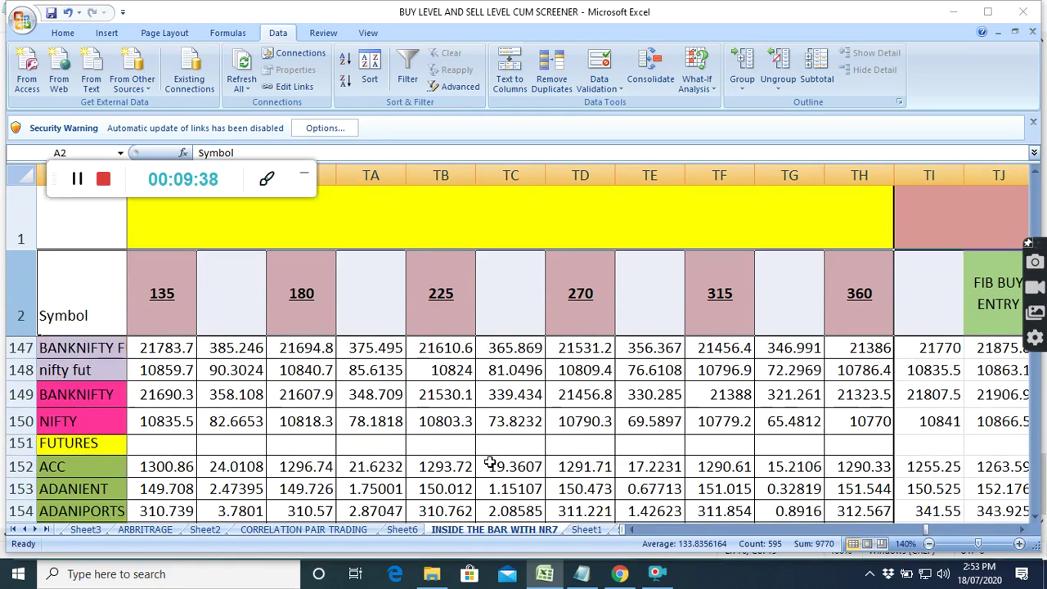
{"action": "scroll", "coordinate": [490, 463], "scroll_direction": "down", "scroll_amount": 2}
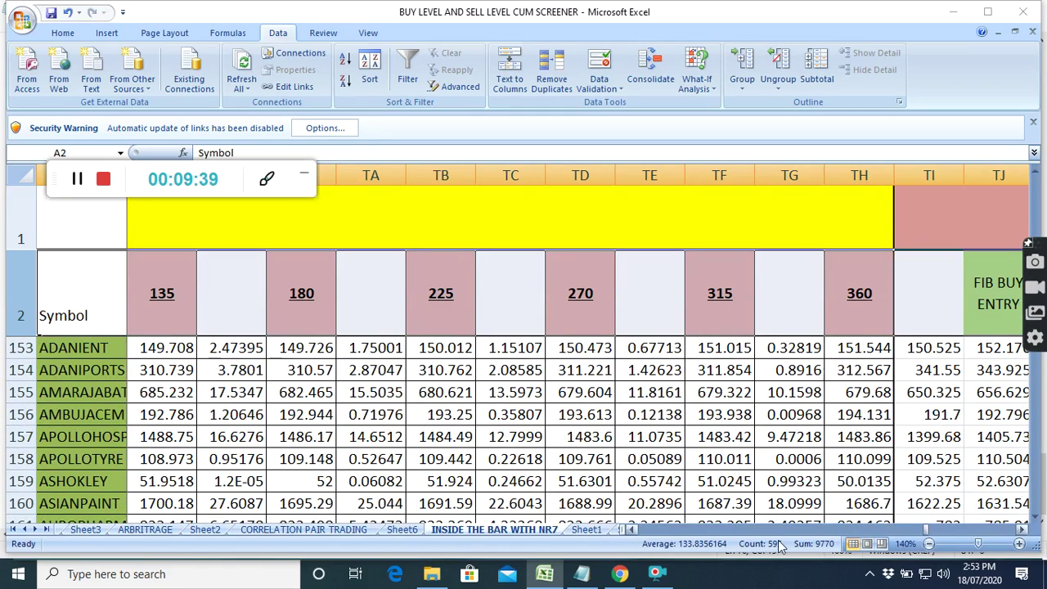
Step: Enlarge the sheet to 170% and review the futures' daily volatility Fibonacci levels and the 180 to 360 degree columns
{"action": "left_click", "coordinate": [1018, 544]}
{"action": "left_click", "coordinate": [1019, 543]}
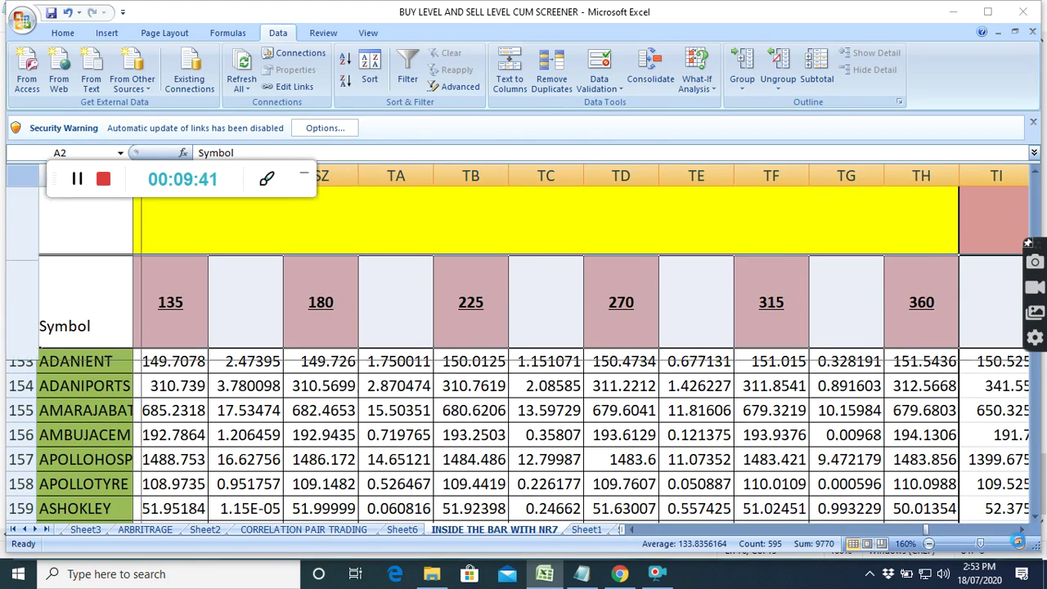
{"action": "left_click", "coordinate": [1019, 543]}
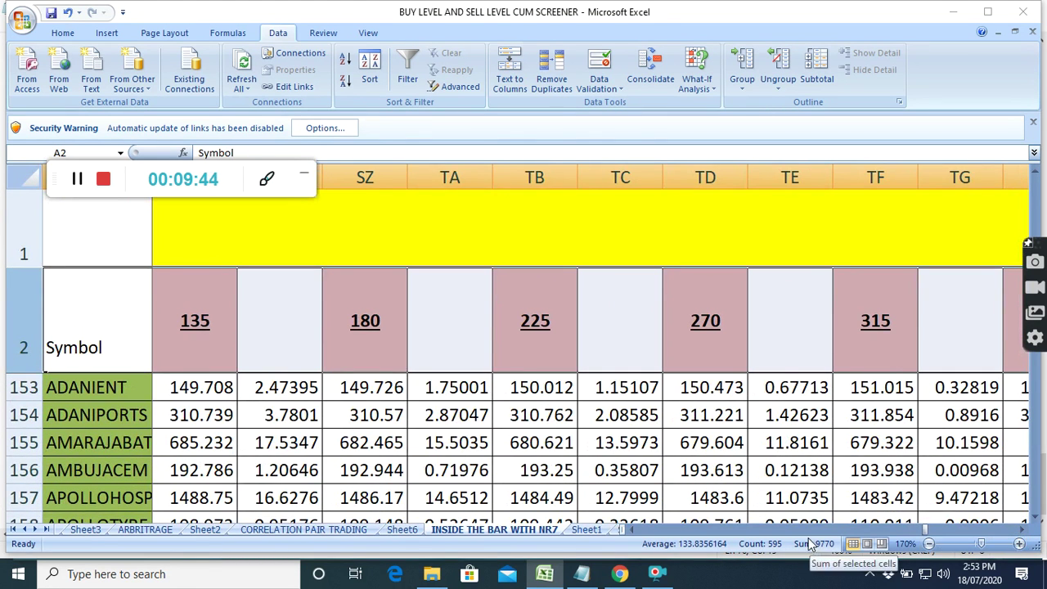
{"action": "left_click_drag", "start_coordinate": [631, 533], "coordinate": [631, 533]}
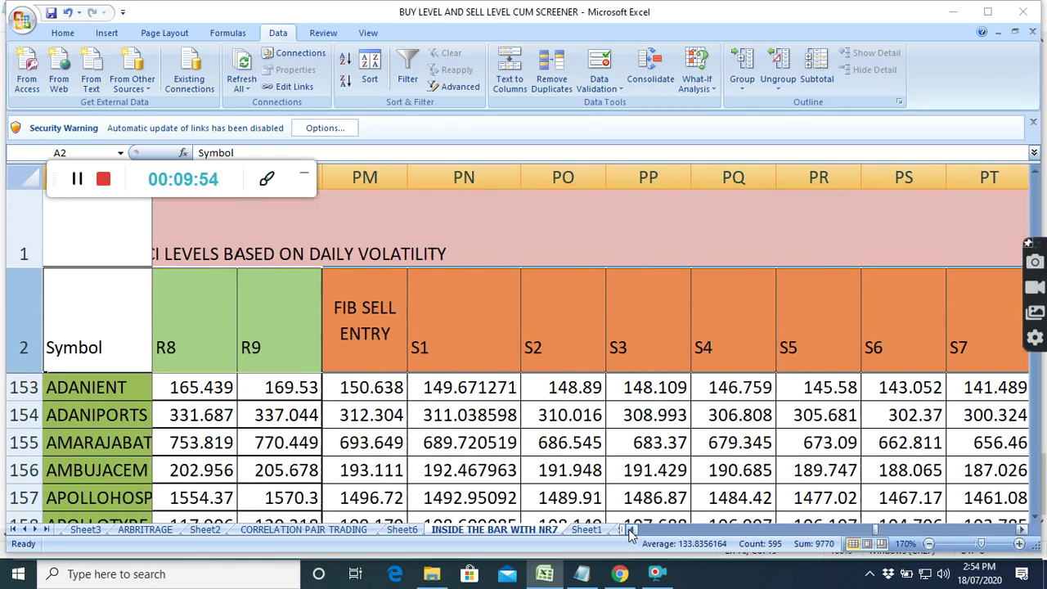
{"action": "left_click_drag", "start_coordinate": [1024, 532], "coordinate": [1025, 532]}
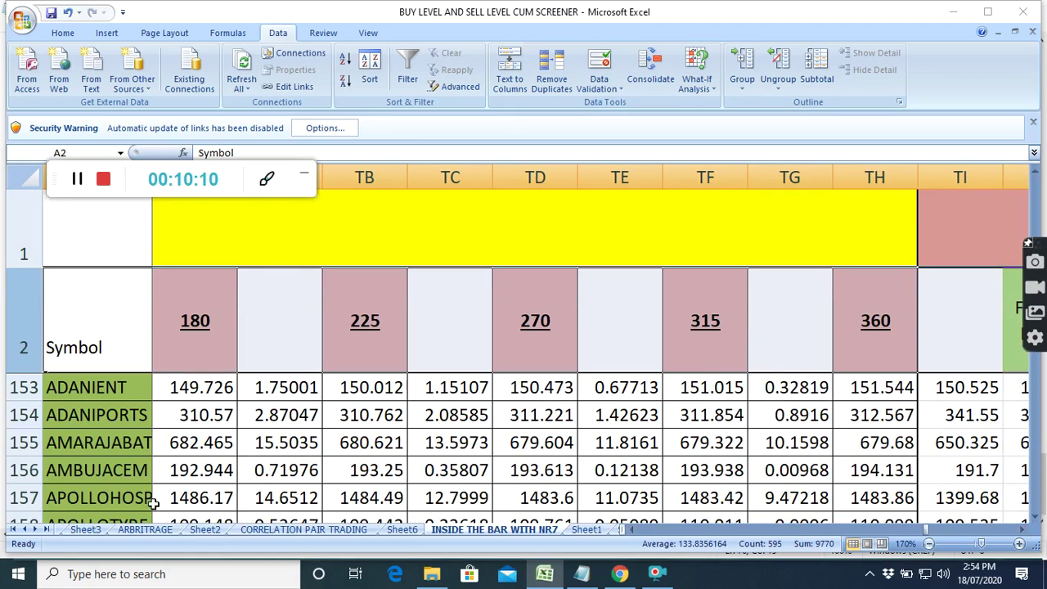
Step: Open the BUY SELL LEVEL3CUM SCREENER2 sheet and show its moving average columns from the ACC row at 160% zoom
{"action": "left_click", "coordinate": [25, 530]}
{"action": "left_click", "coordinate": [24, 530]}
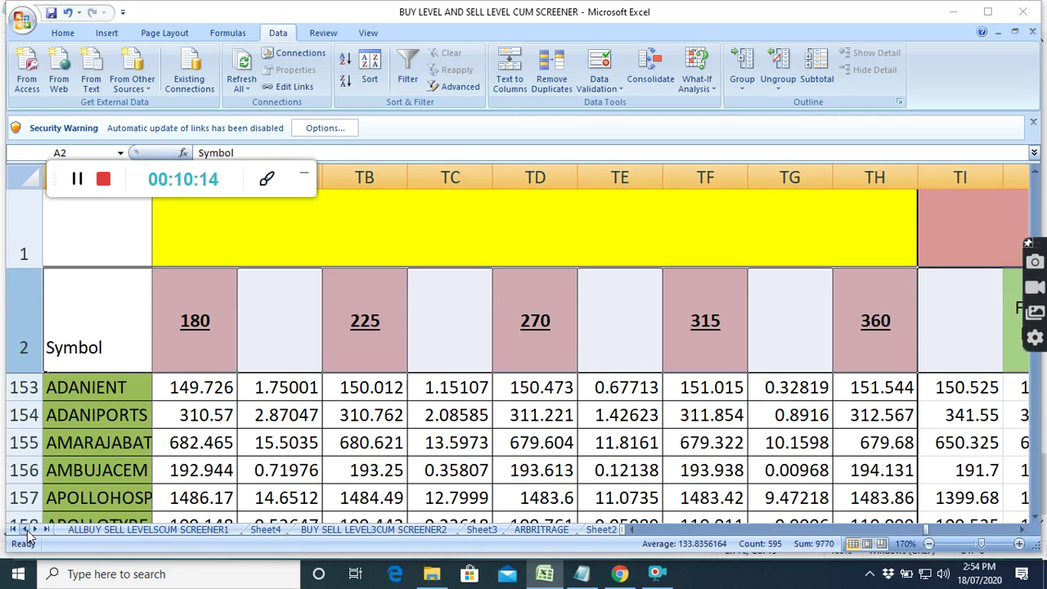
{"action": "left_click", "coordinate": [347, 533]}
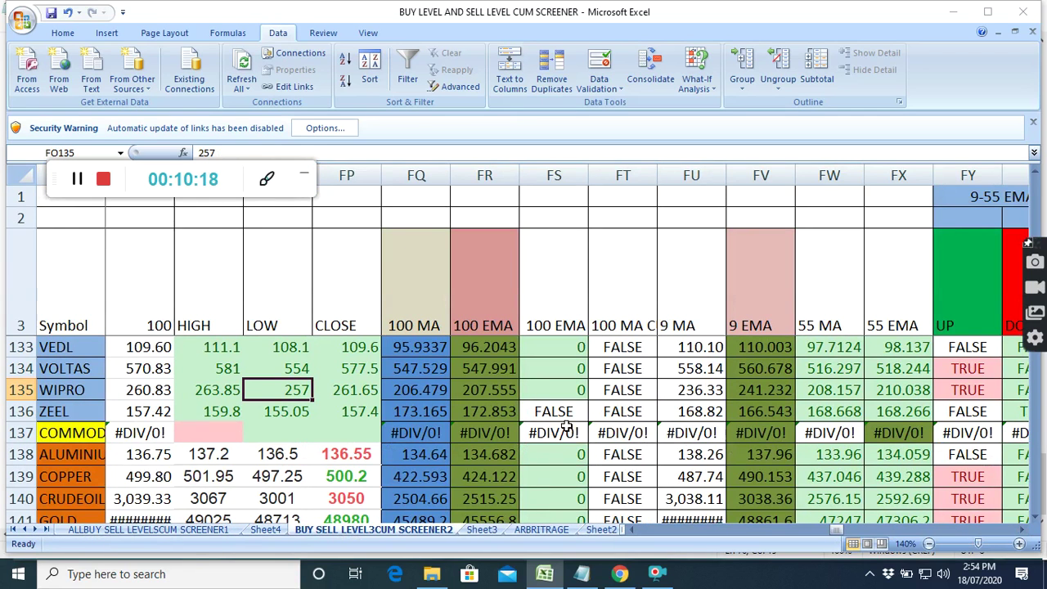
{"action": "scroll", "coordinate": [652, 433], "scroll_direction": "up", "scroll_amount": 10}
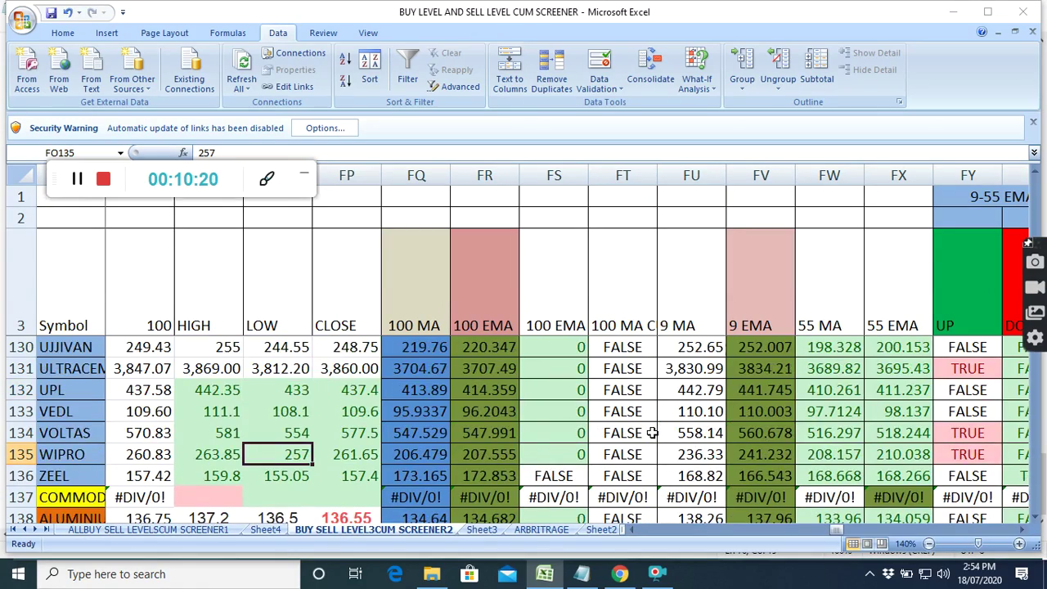
{"action": "scroll", "coordinate": [652, 433], "scroll_direction": "up", "scroll_amount": 20}
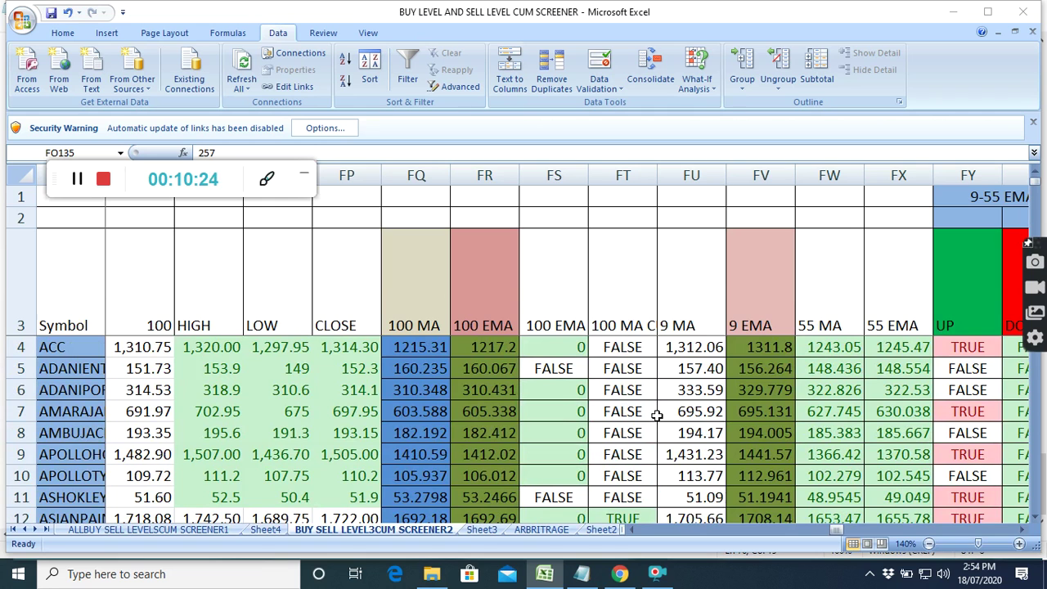
{"action": "left_click", "coordinate": [1019, 544]}
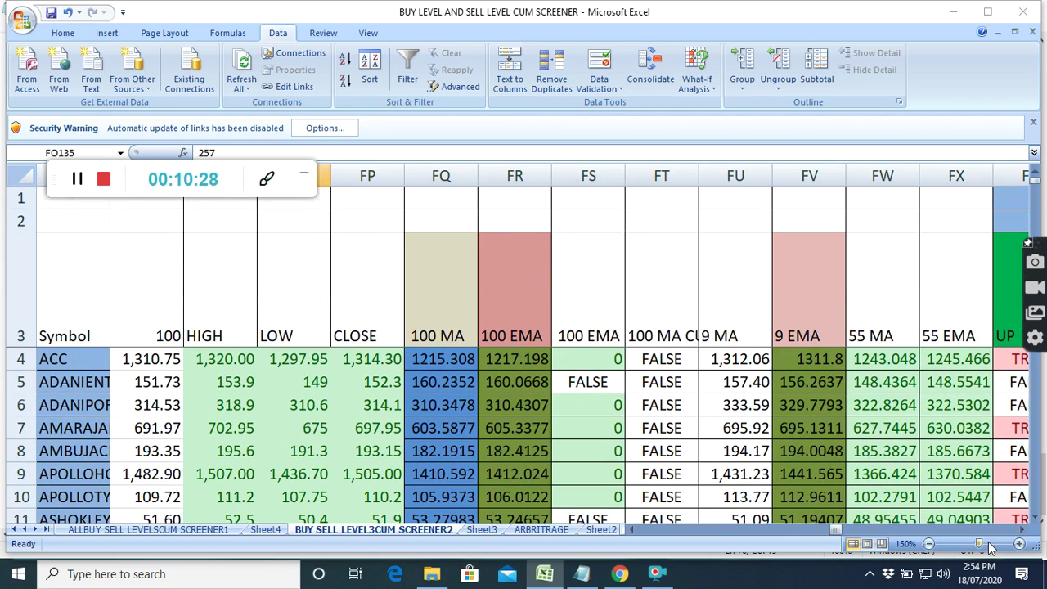
{"action": "left_click", "coordinate": [1020, 545]}
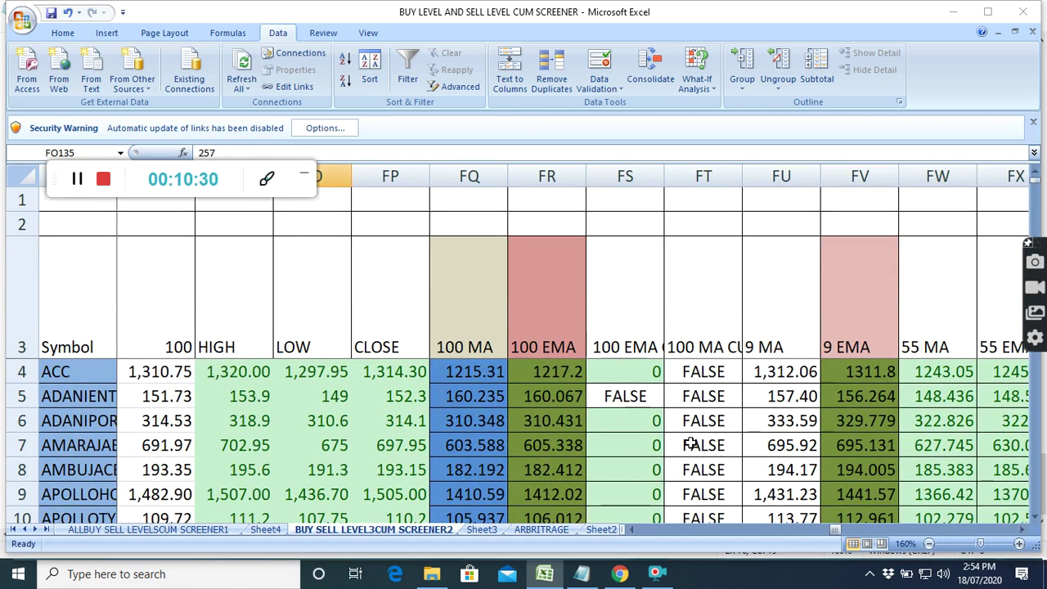
Step: Review the stocks' 100 MA columns across to the 9-55 EMA, ROC and 14 EMA columns
{"action": "scroll", "coordinate": [691, 444], "scroll_direction": "down", "scroll_amount": 1}
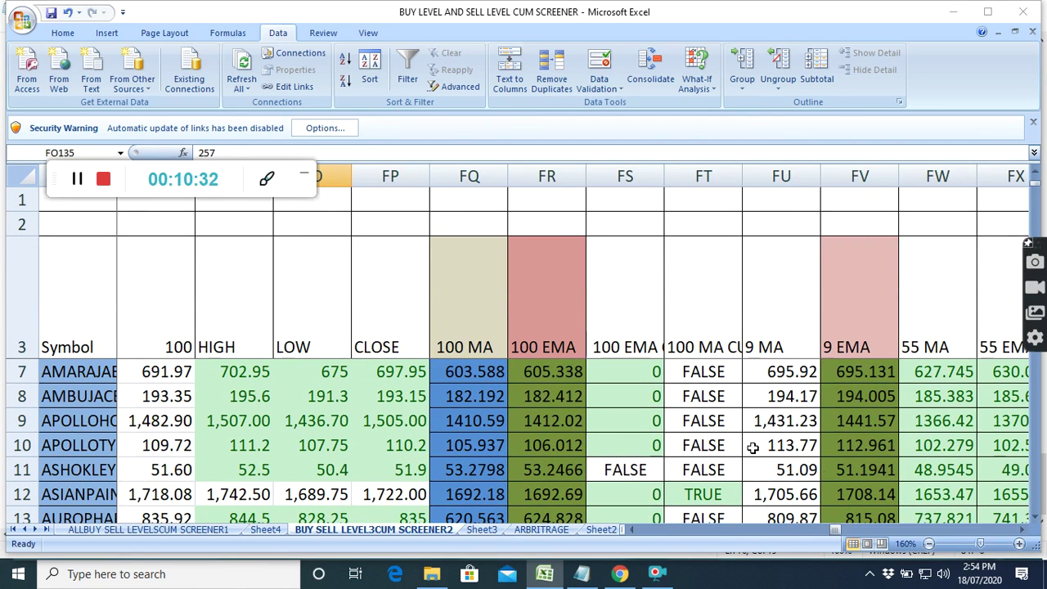
{"action": "left_click", "coordinate": [1027, 530]}
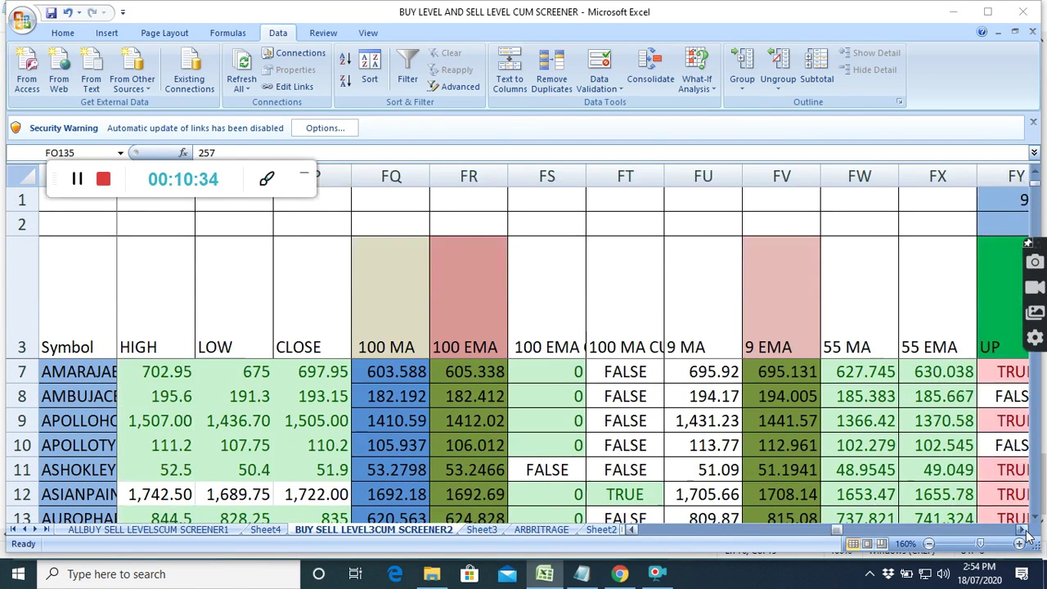
{"action": "scroll", "coordinate": [1027, 531], "scroll_direction": "right", "scroll_amount": 3}
{"action": "scroll", "coordinate": [1027, 530], "scroll_direction": "right", "scroll_amount": 2}
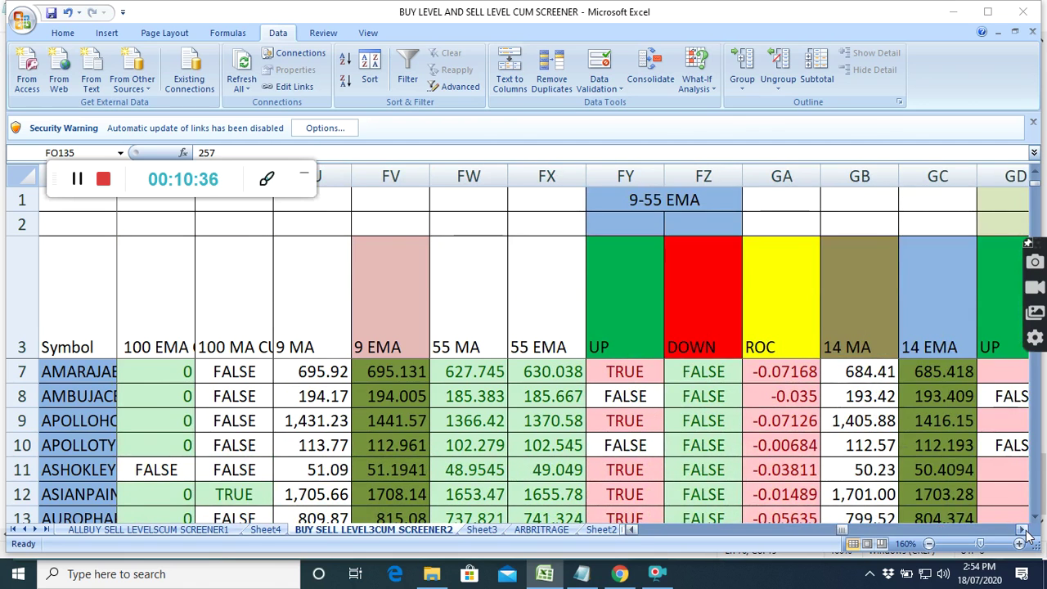
{"action": "left_click", "coordinate": [1027, 531]}
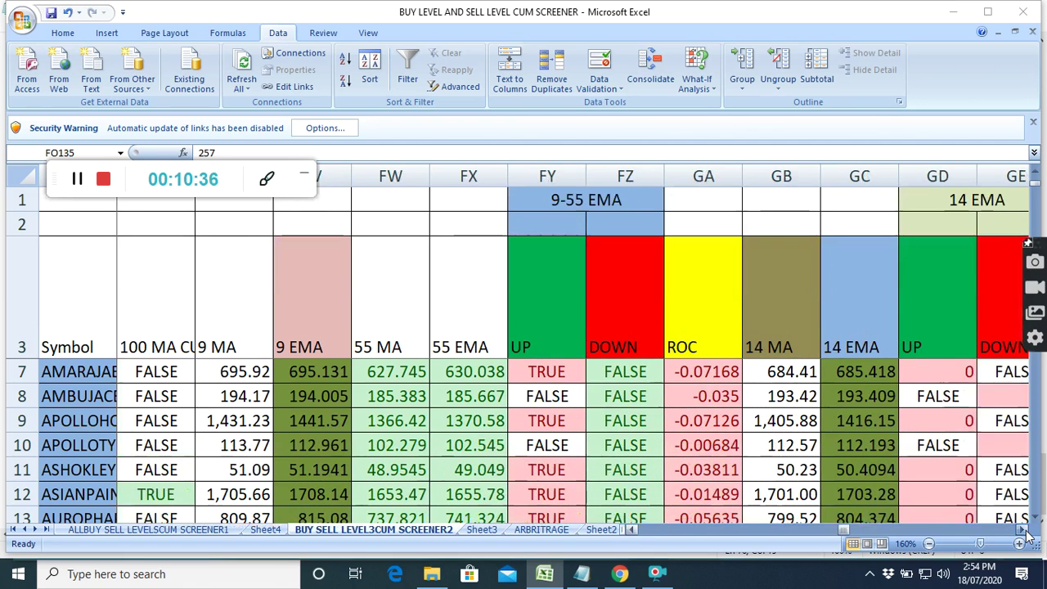
Step: Check the TRUE cells in the 100 MA crossover column from ASIANPAINT through FEDERALBNK and row 63 to IOC
{"action": "left_click", "coordinate": [172, 494]}
{"action": "scroll", "coordinate": [200, 491], "scroll_direction": "down", "scroll_amount": 5}
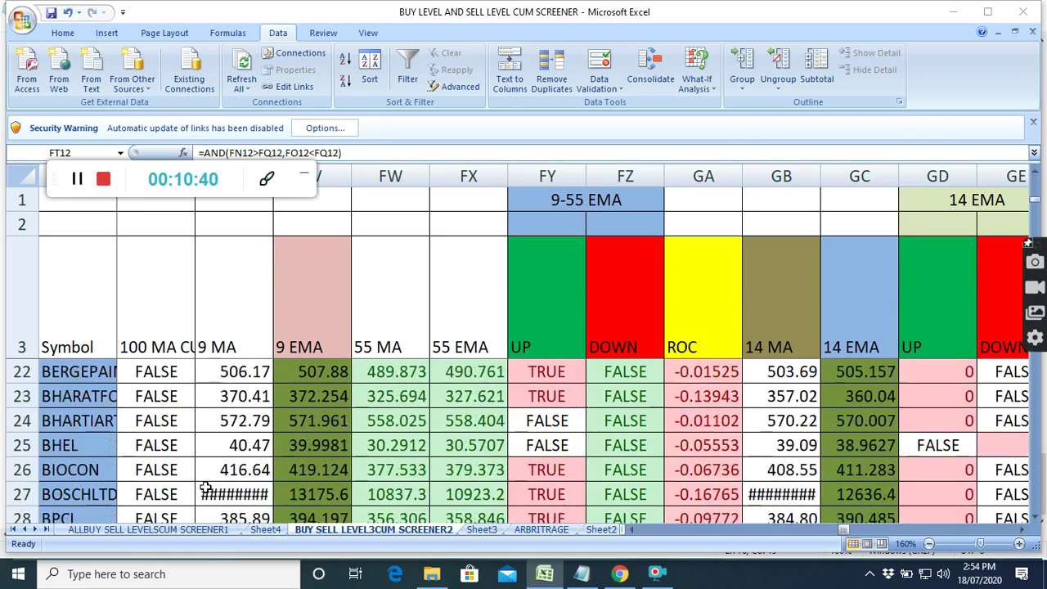
{"action": "scroll", "coordinate": [205, 488], "scroll_direction": "down", "scroll_amount": 7}
{"action": "left_click", "coordinate": [166, 449]}
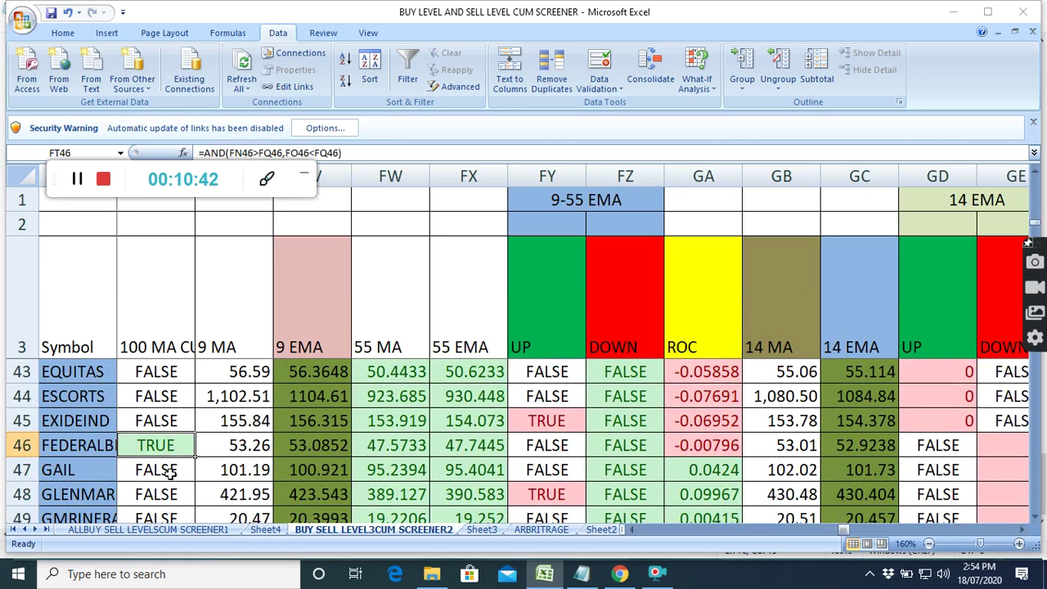
{"action": "scroll", "coordinate": [168, 473], "scroll_direction": "down", "scroll_amount": 3}
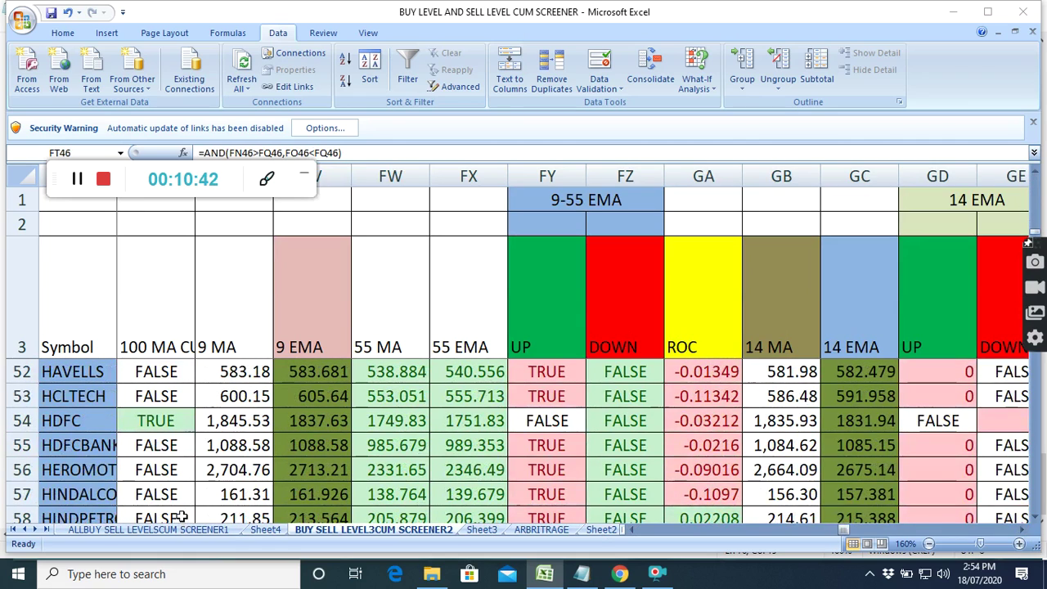
{"action": "scroll", "coordinate": [176, 474], "scroll_direction": "down", "scroll_amount": 3}
{"action": "left_click", "coordinate": [164, 420]}
{"action": "scroll", "coordinate": [164, 421], "scroll_direction": "down", "scroll_amount": 2}
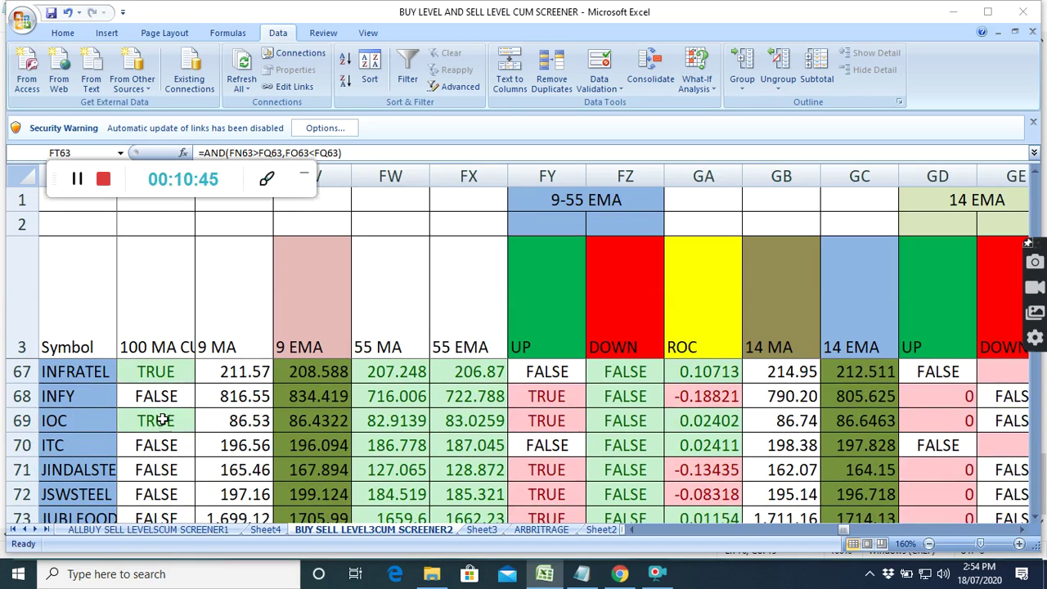
{"action": "left_click", "coordinate": [164, 421]}
{"action": "scroll", "coordinate": [170, 449], "scroll_direction": "down", "scroll_amount": 3}
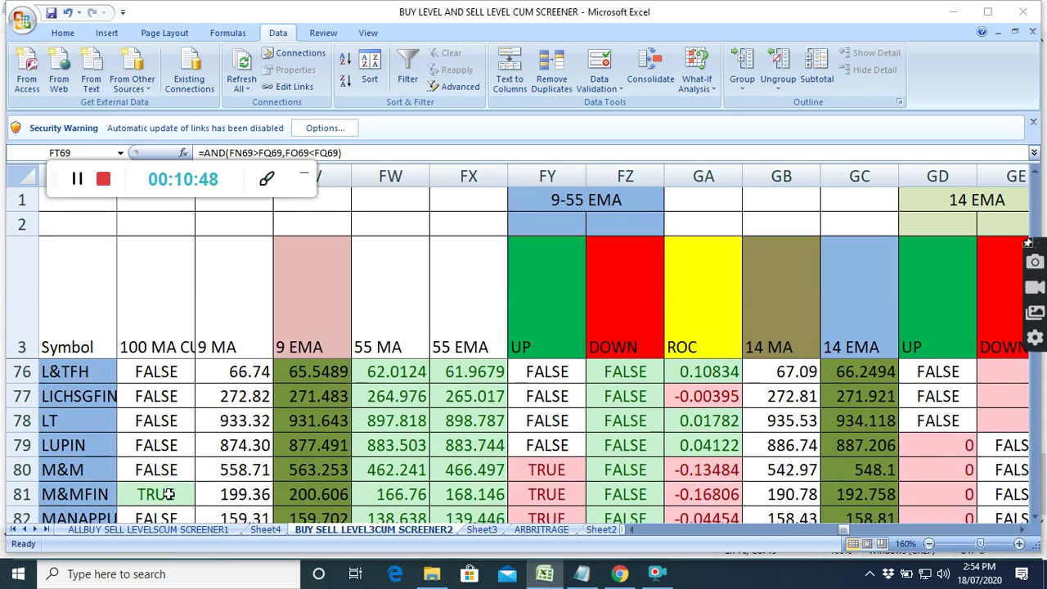
Step: Check the 100 MA crossover cells marked TRUE for M&MFIN, JUSTDIAL, KOTAKBANK and RBLBANK
{"action": "left_click", "coordinate": [168, 494]}
{"action": "scroll", "coordinate": [184, 455], "scroll_direction": "up", "scroll_amount": 3}
{"action": "scroll", "coordinate": [183, 455], "scroll_direction": "down", "scroll_amount": 2}
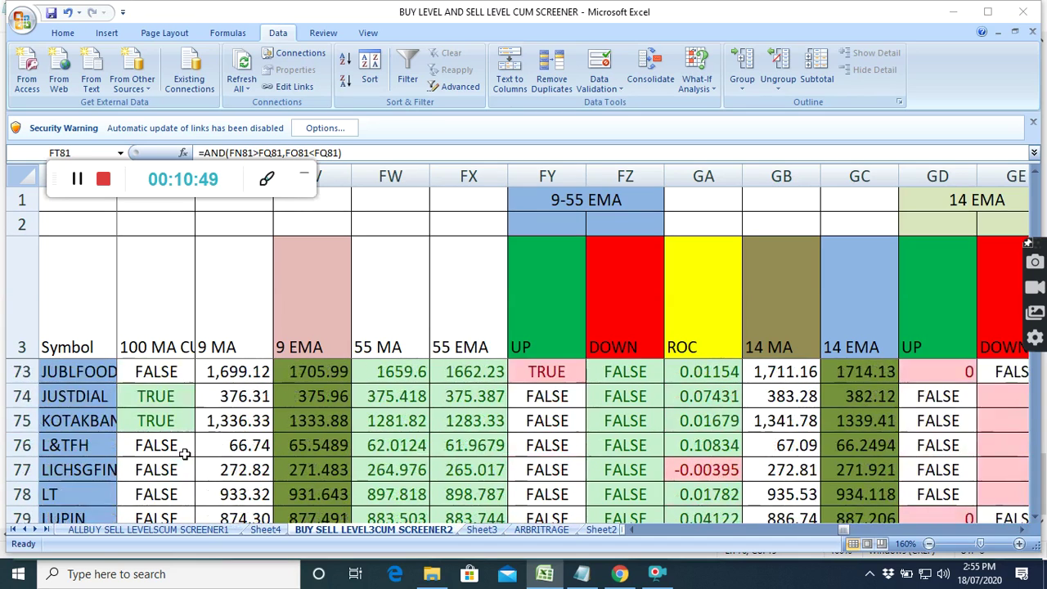
{"action": "left_click", "coordinate": [172, 398]}
{"action": "left_click", "coordinate": [169, 421]}
{"action": "scroll", "coordinate": [187, 482], "scroll_direction": "down", "scroll_amount": 3}
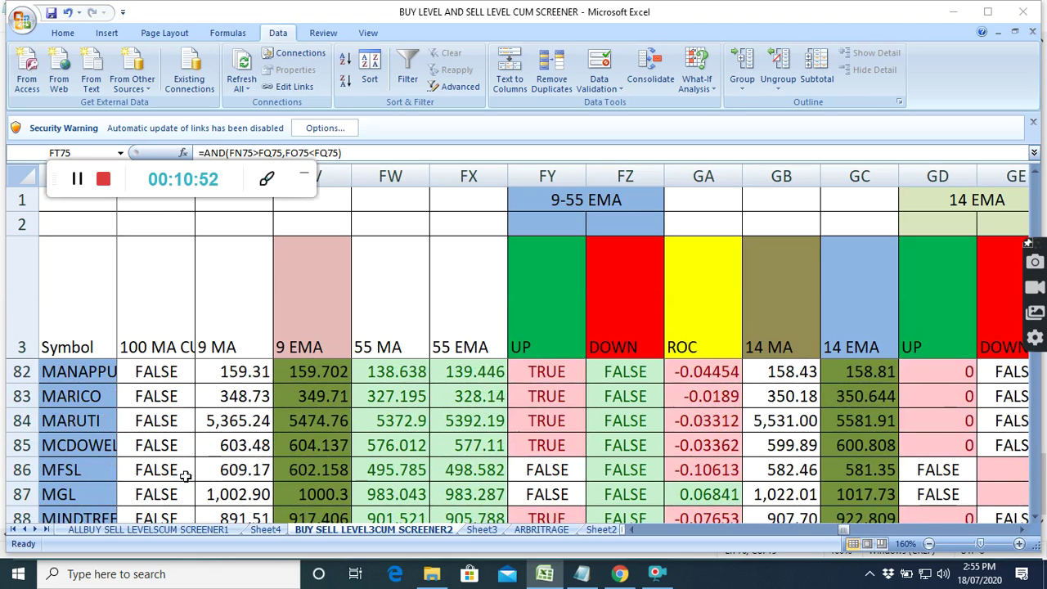
{"action": "scroll", "coordinate": [185, 473], "scroll_direction": "down", "scroll_amount": 8}
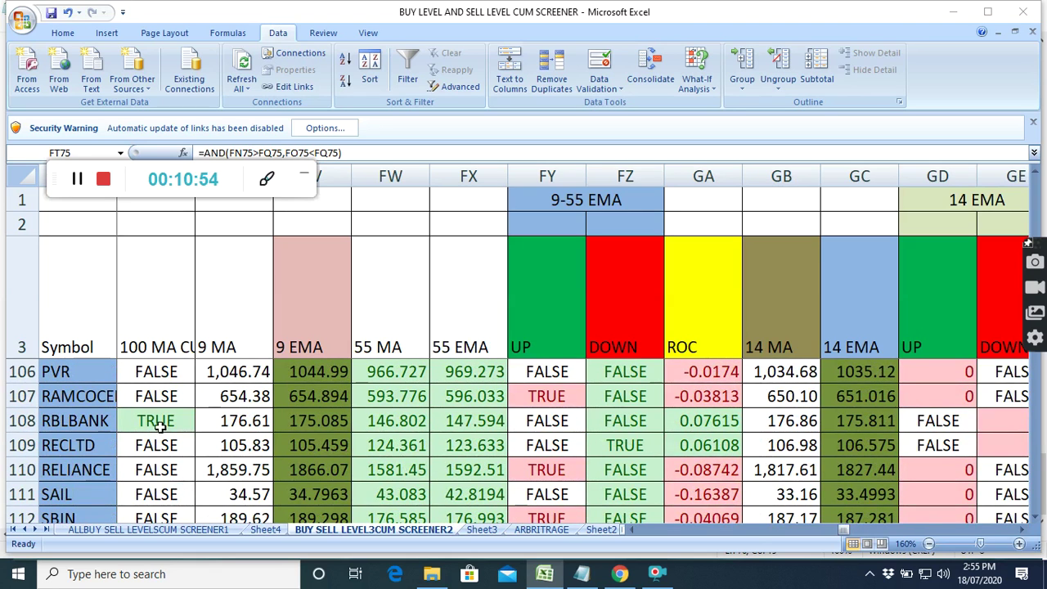
{"action": "left_click", "coordinate": [162, 421]}
Step: Switch to the Notepad notes and add the line "pls read the above content carefully first then" after the closing DHONYABAD line
{"action": "left_click", "coordinate": [583, 575]}
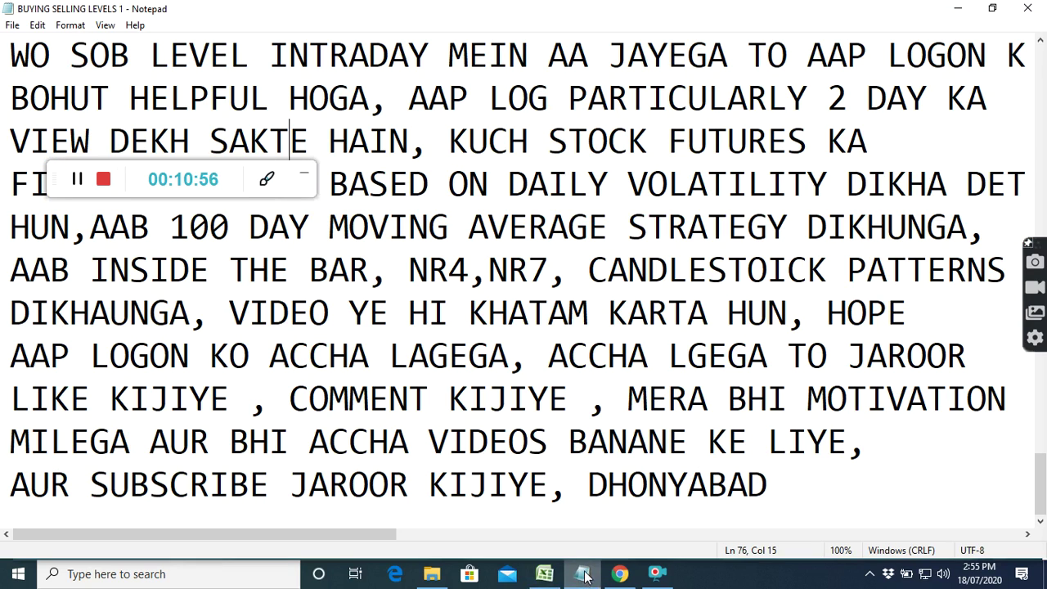
{"action": "left_click", "coordinate": [779, 486]}
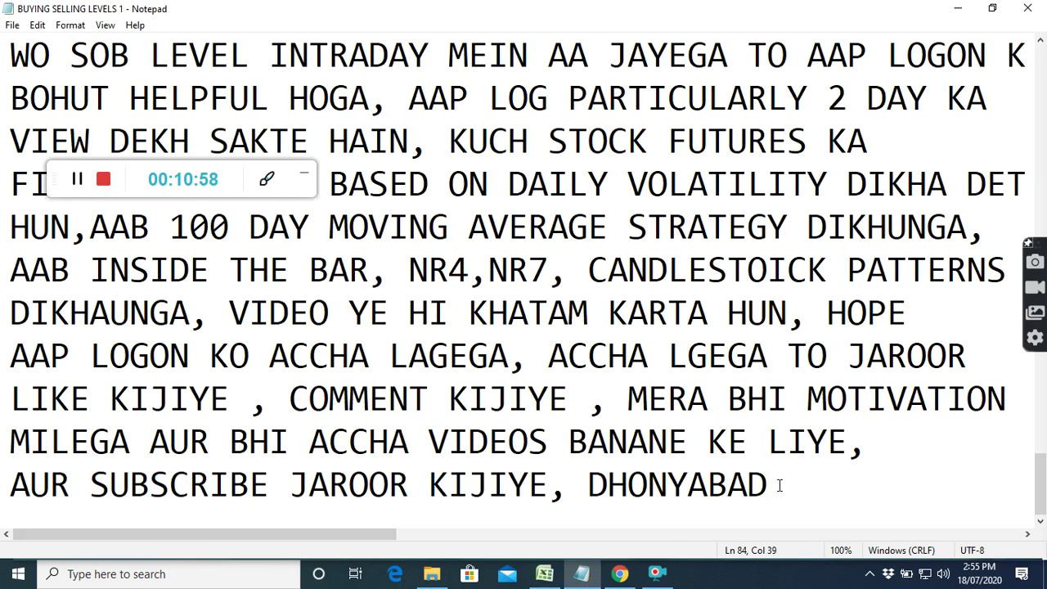
{"action": "key", "text": "Return"}
{"action": "type", "text": "pl"}
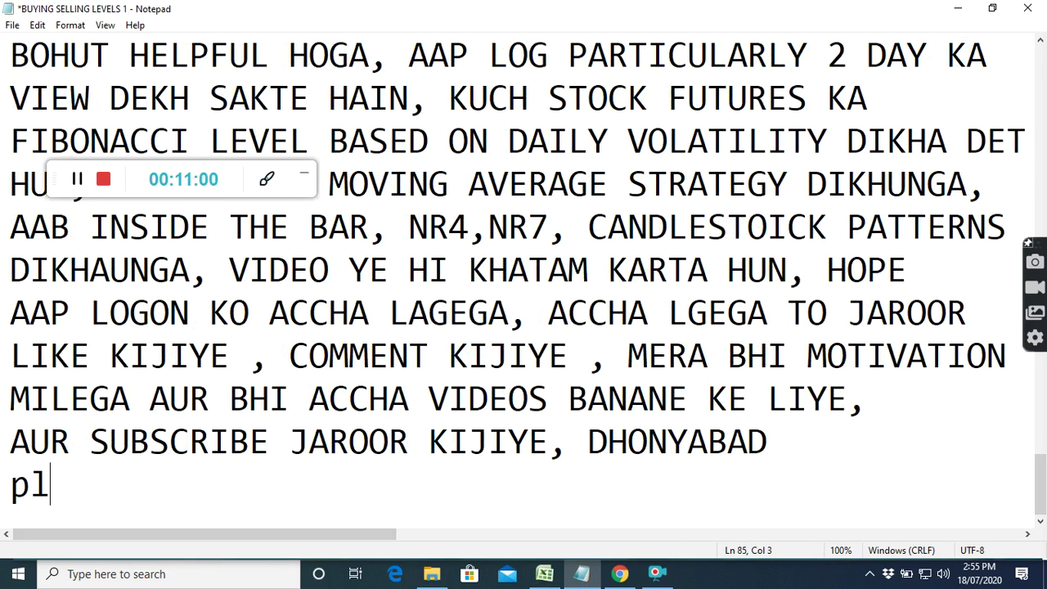
{"action": "type", "text": "s rea"}
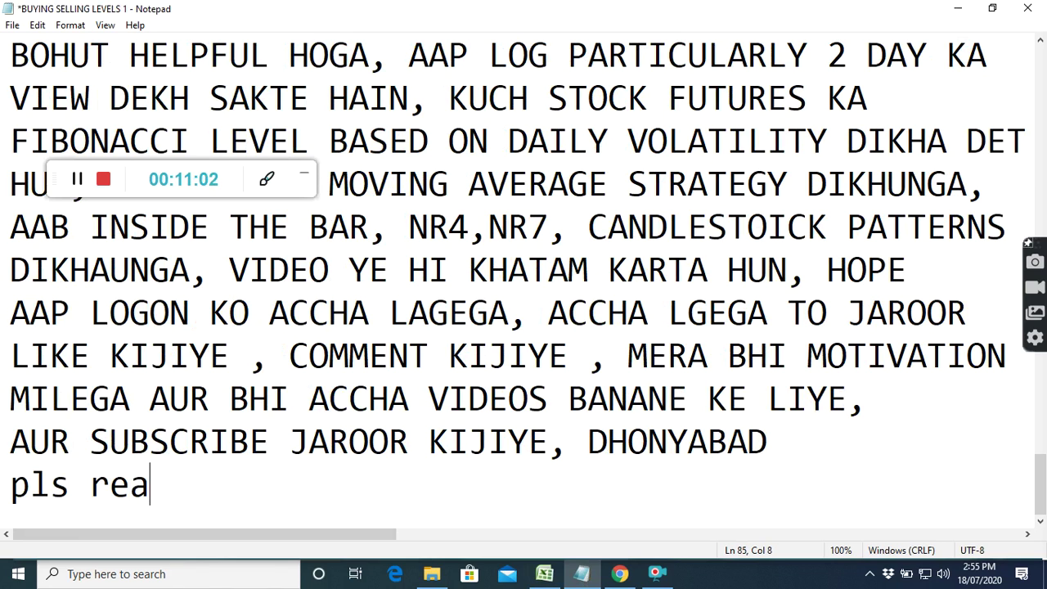
{"action": "type", "text": "d th"}
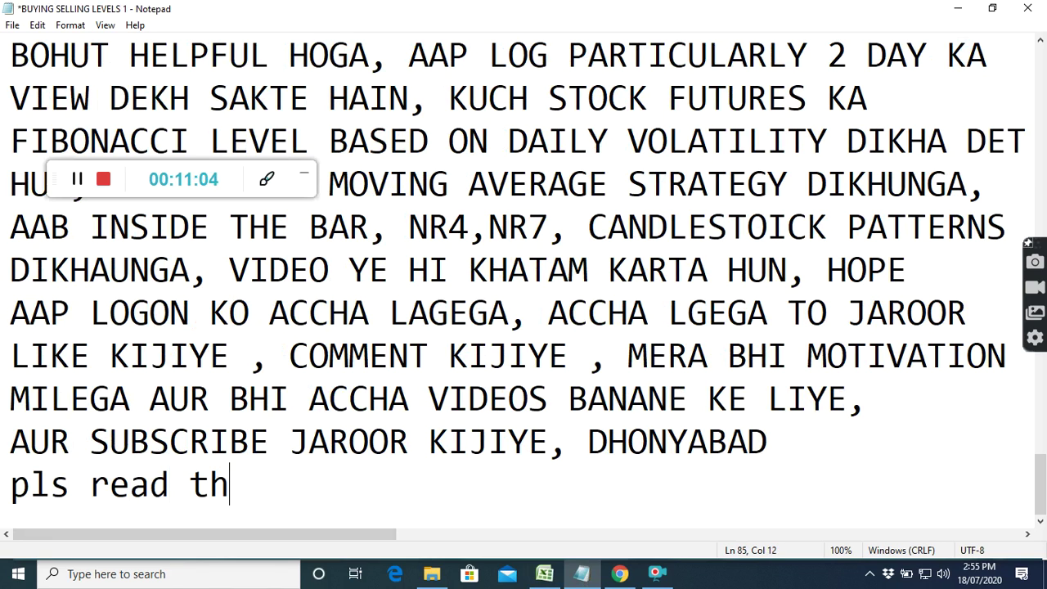
{"action": "type", "text": "e a"}
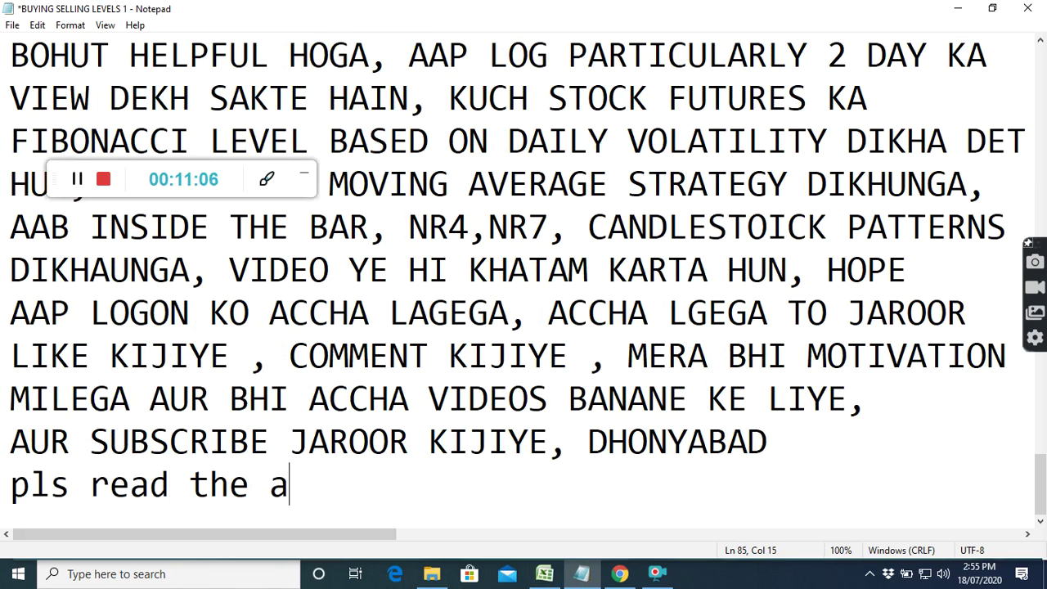
{"action": "type", "text": "bove"}
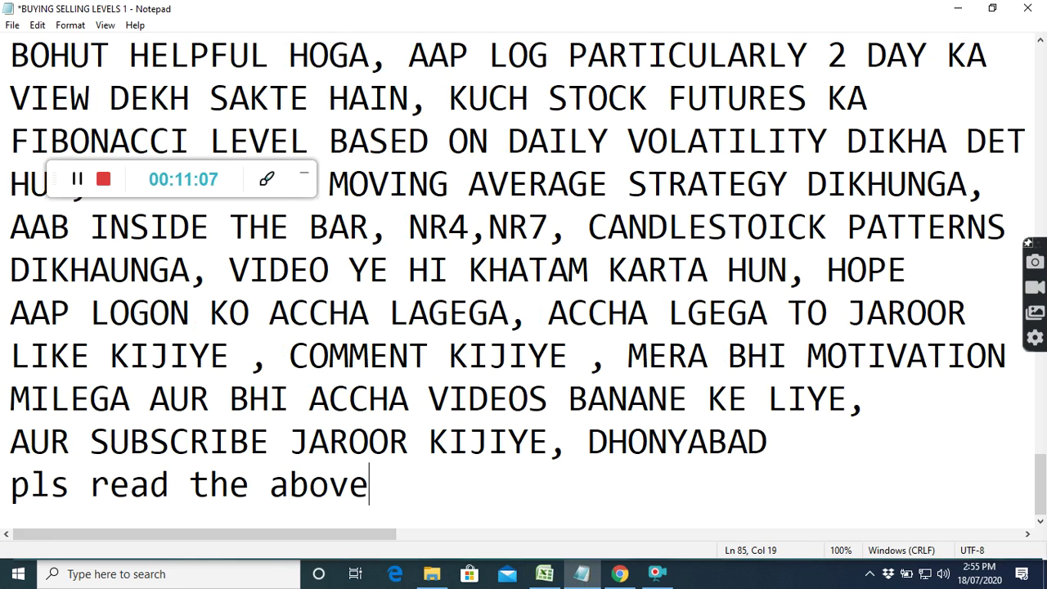
{"action": "type", "text": " cont"}
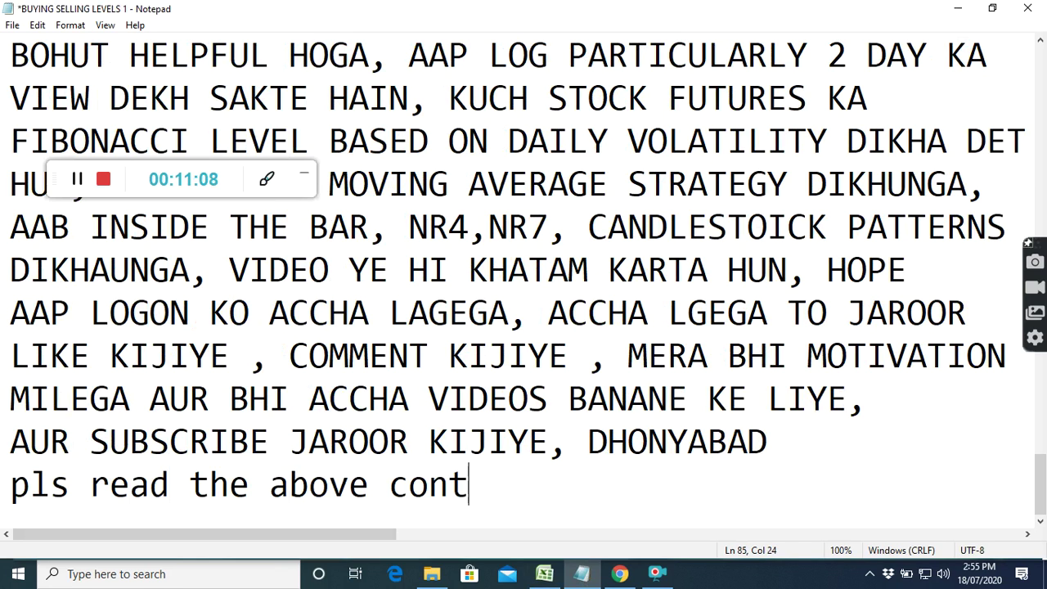
{"action": "type", "text": "ent "}
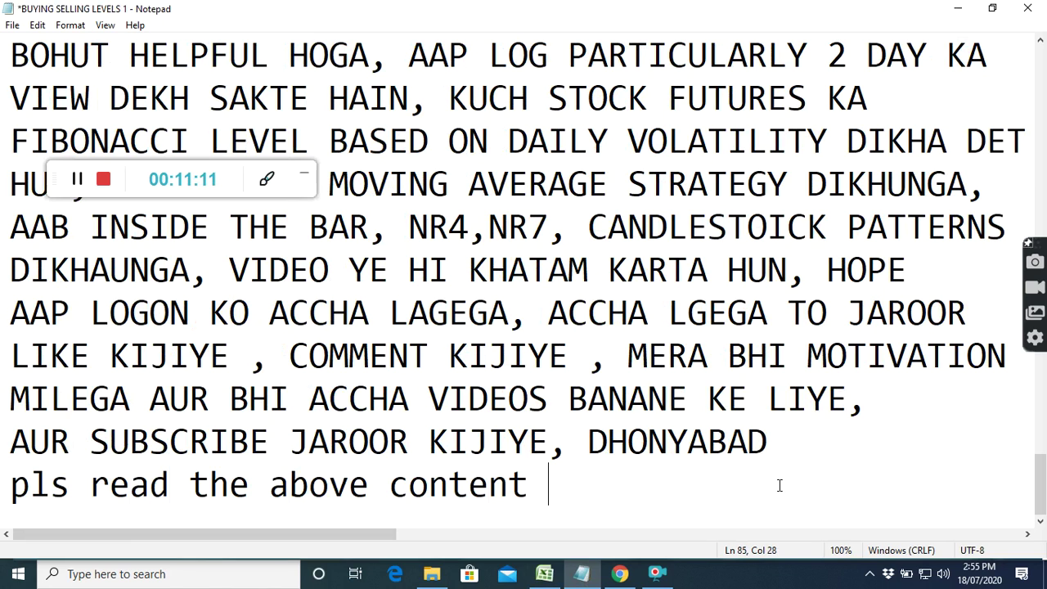
{"action": "type", "text": "carefully"}
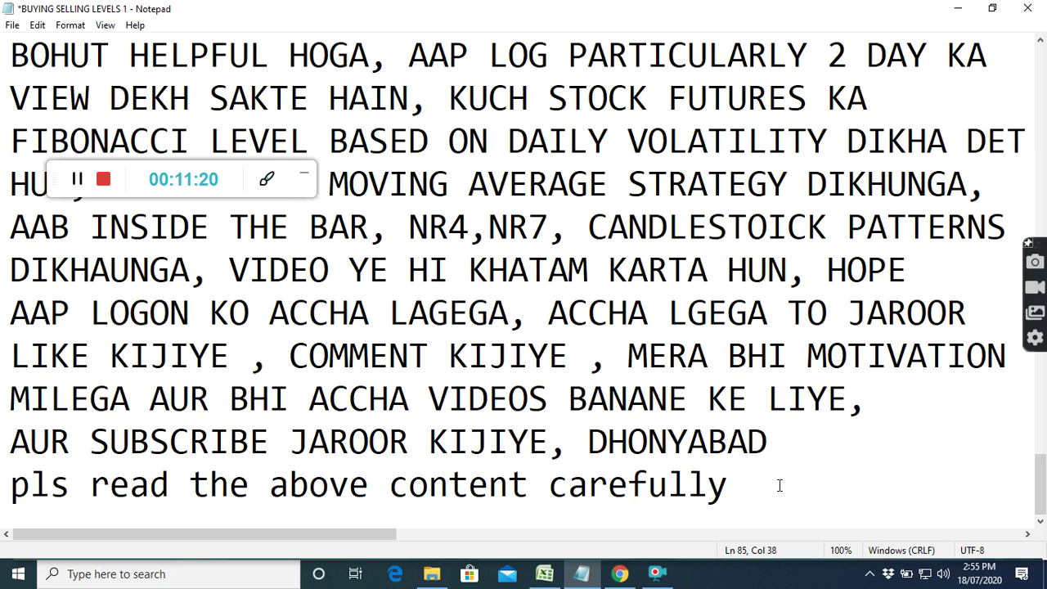
{"action": "type", "text": "first then"}
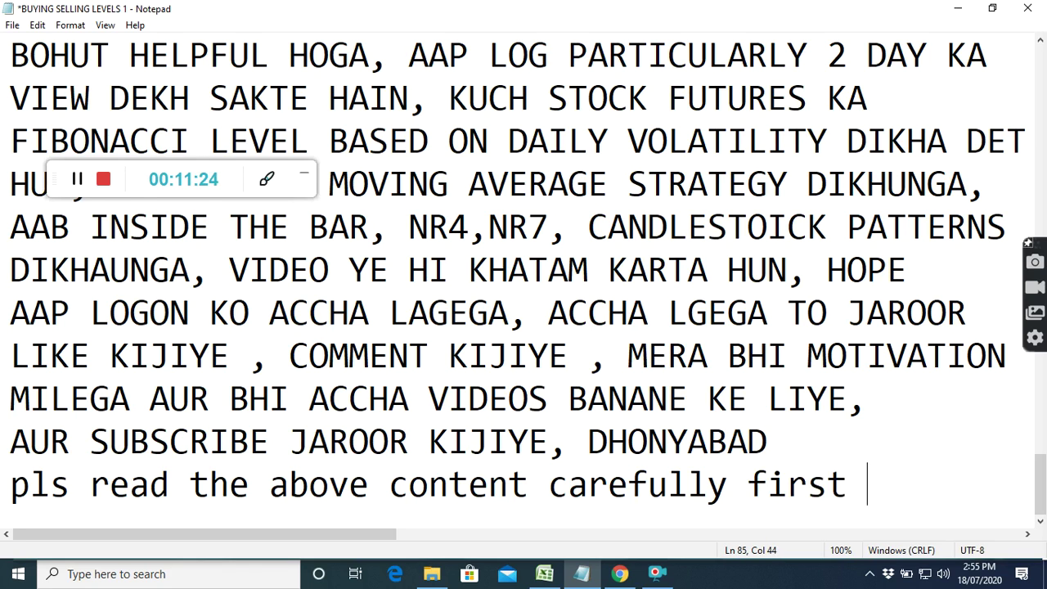
{"action": "key", "text": "Return"}
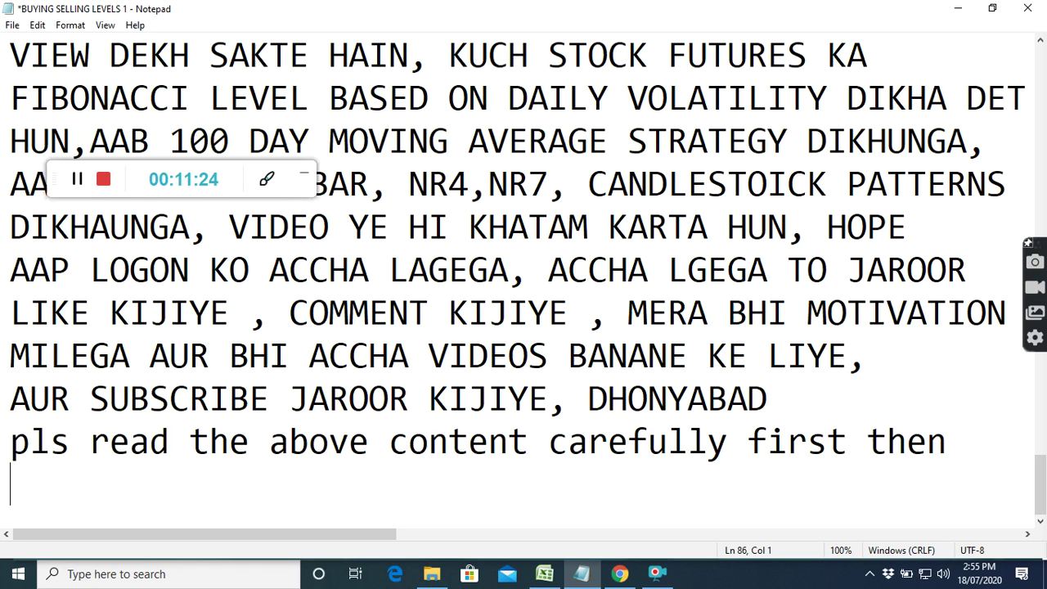
Step: Continue the closing note on the new line with "u will understand what is being shown in this video"
{"action": "type", "text": "u will u"}
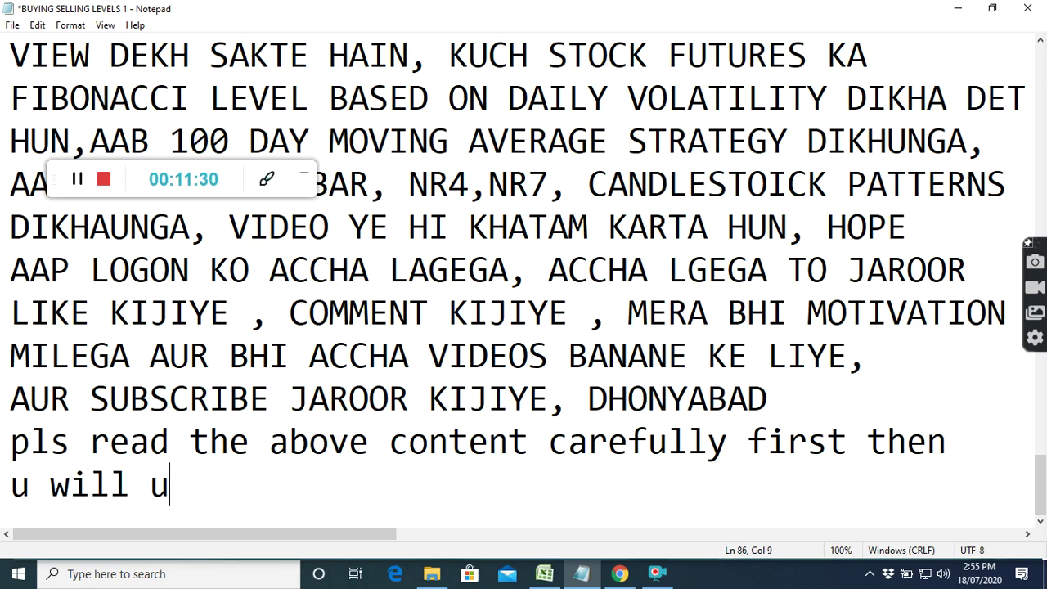
{"action": "type", "text": "nderstand"}
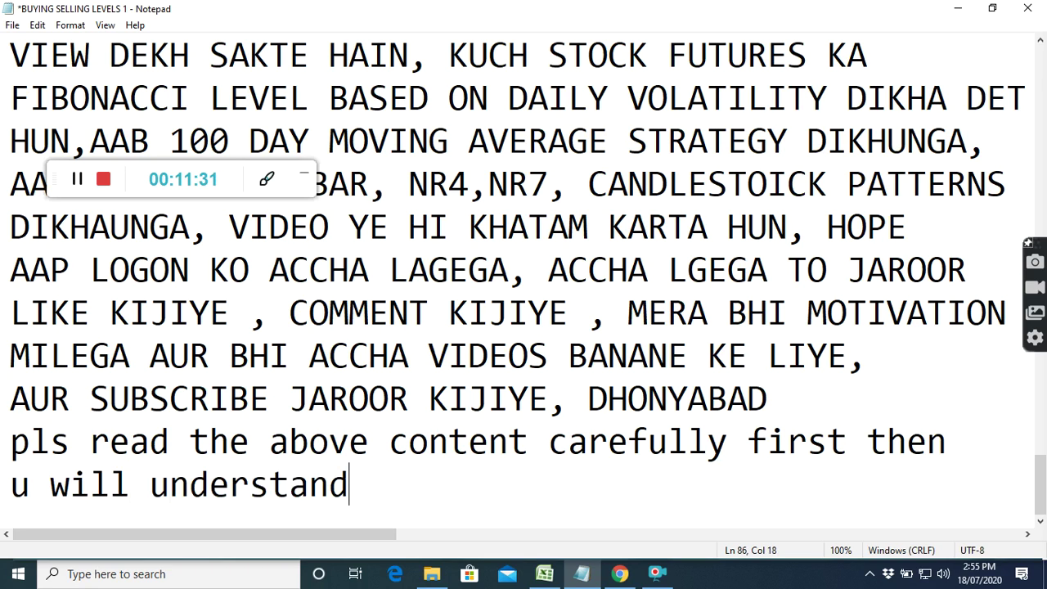
{"action": "type", "text": " what is n"}
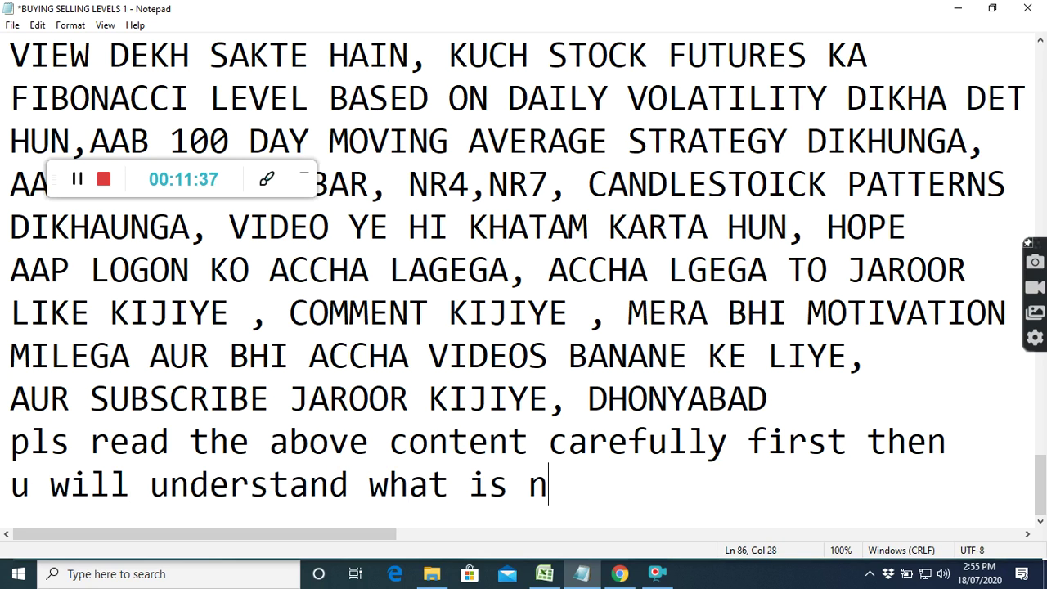
{"action": "key", "text": "BackSpace"}
{"action": "type", "text": "being "}
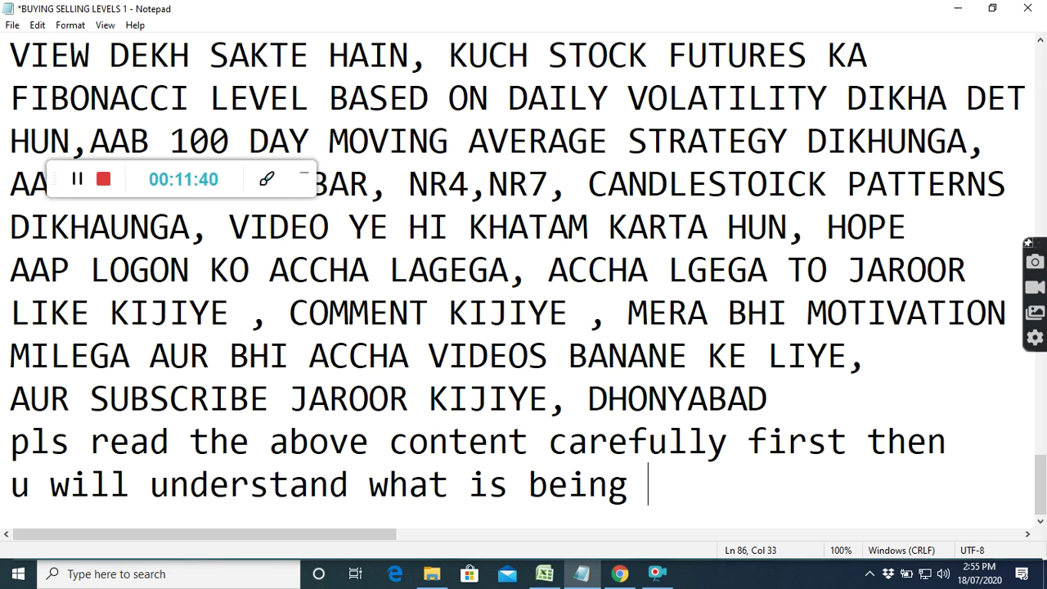
{"action": "type", "text": "show"}
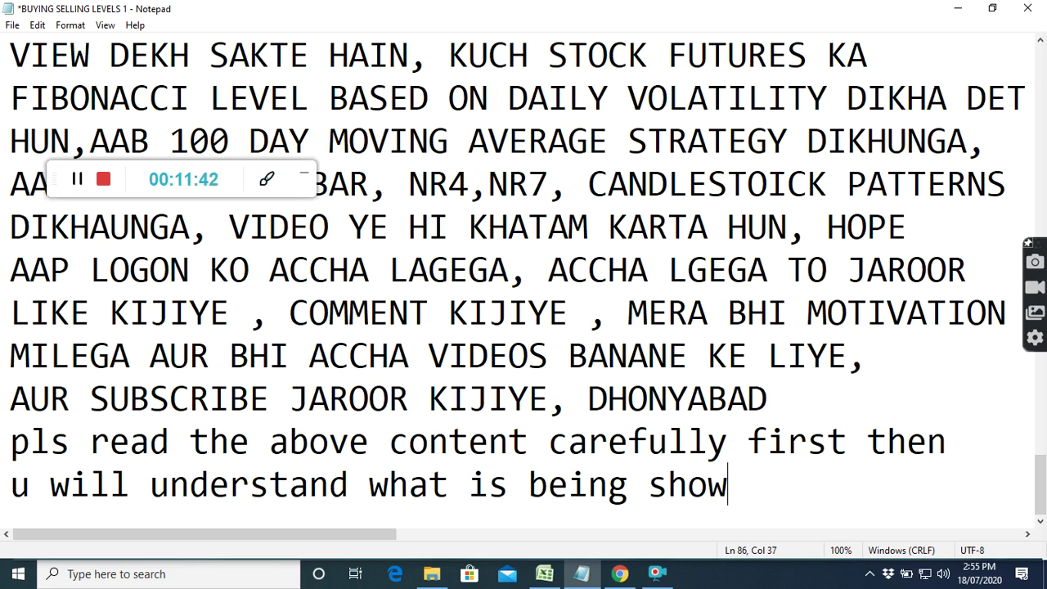
{"action": "type", "text": "n in th"}
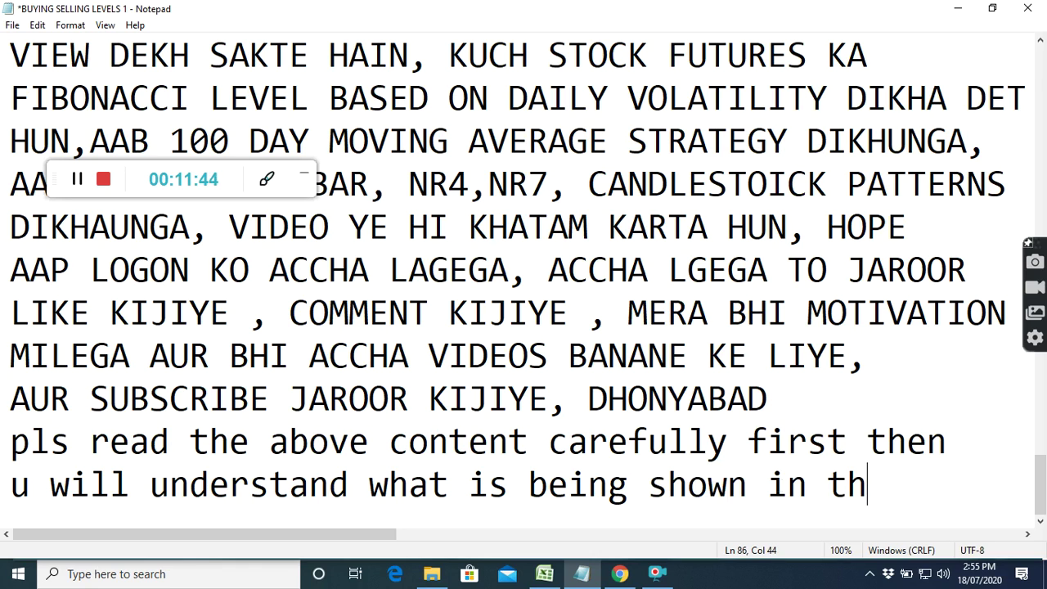
{"action": "type", "text": "is video"}
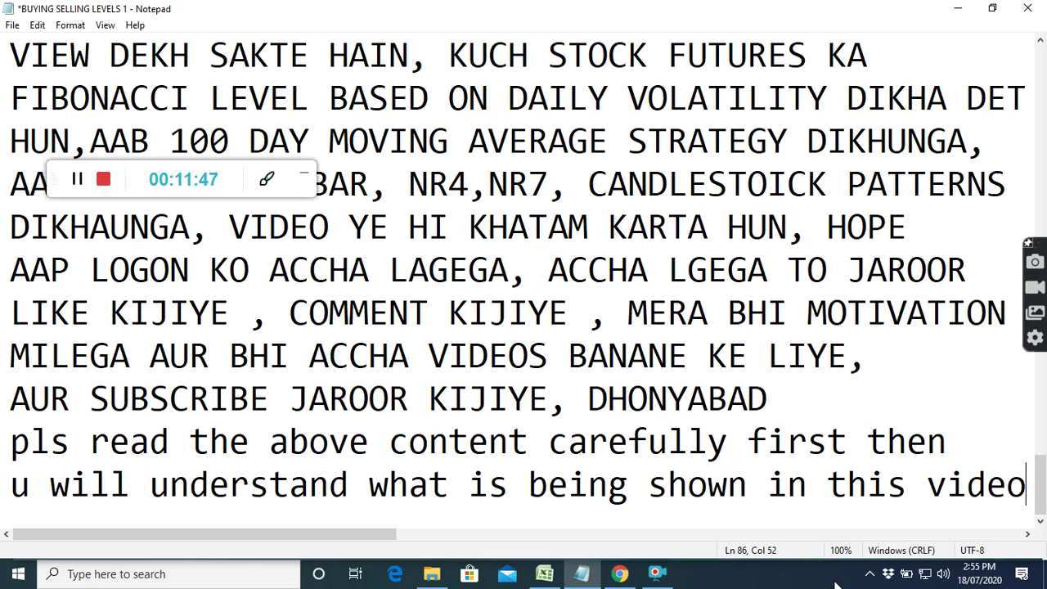
Step: Switch back to the Excel screener workbook and open the INSIDE THE BAR WITH NR7 sheet
{"action": "left_click", "coordinate": [545, 575]}
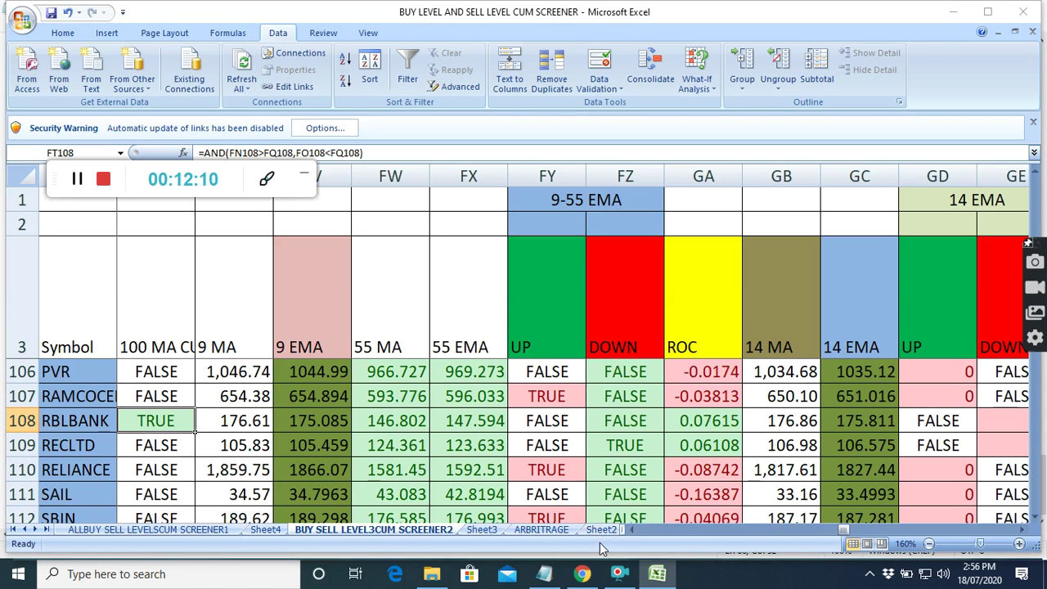
{"action": "left_click", "coordinate": [607, 530]}
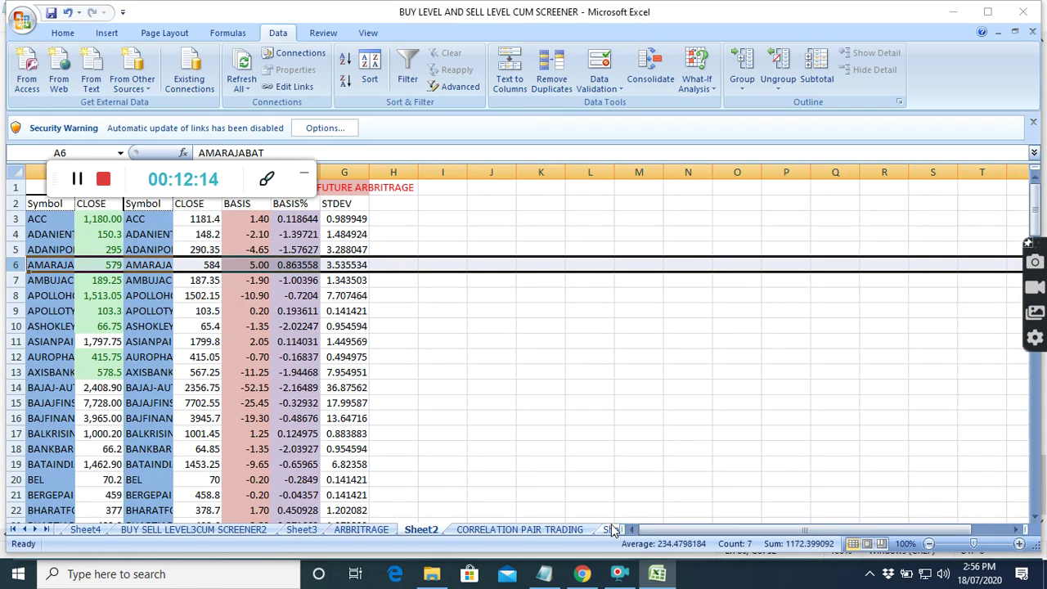
{"action": "left_click", "coordinate": [613, 530]}
{"action": "left_click", "coordinate": [602, 531]}
{"action": "left_click", "coordinate": [586, 530]}
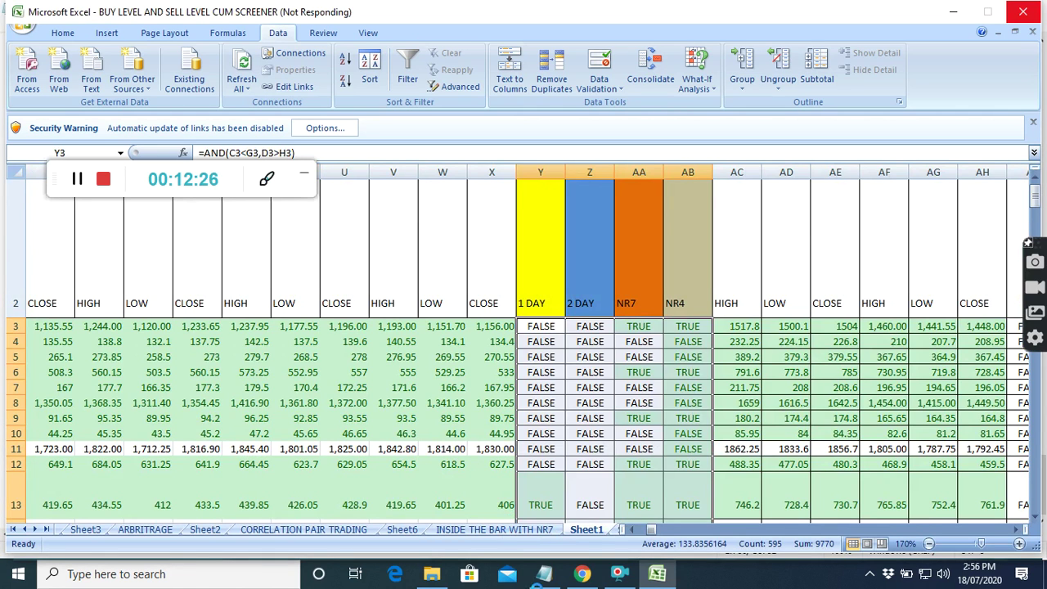
{"action": "left_click", "coordinate": [514, 530]}
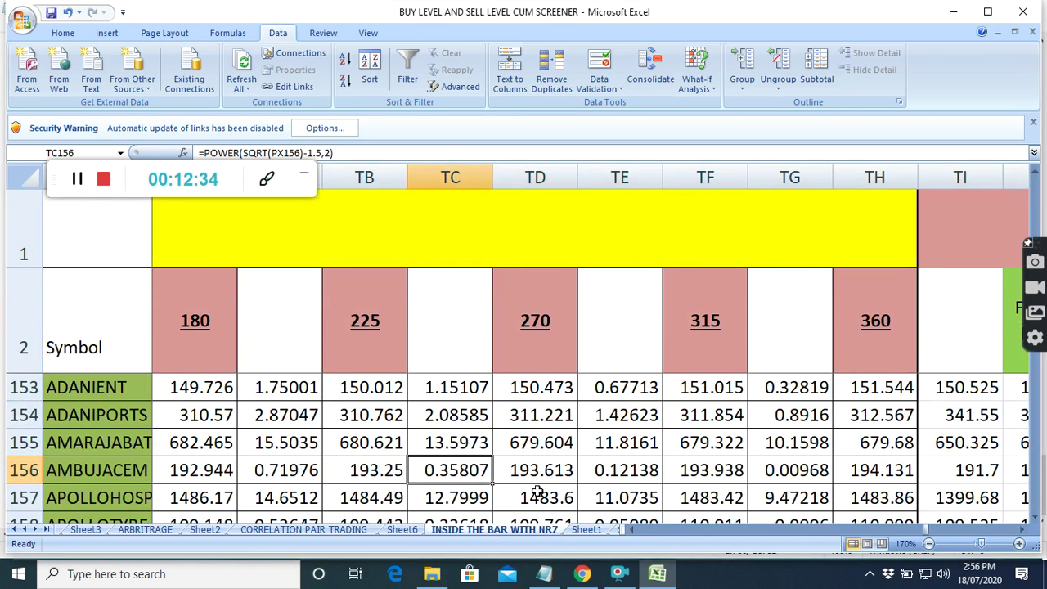
Step: Show the INSIDE THE BAR columns (1 DAY, 2 DAY, NR7, NR4) from the ACC row at 140% zoom
{"action": "left_click", "coordinate": [929, 544]}
{"action": "left_click", "coordinate": [929, 544]}
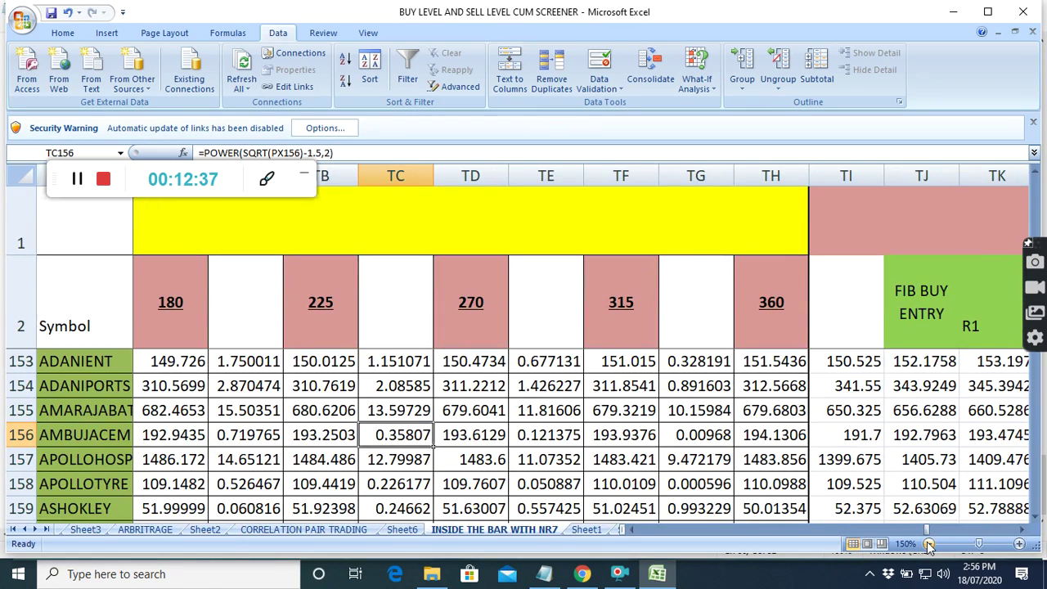
{"action": "left_click", "coordinate": [928, 544]}
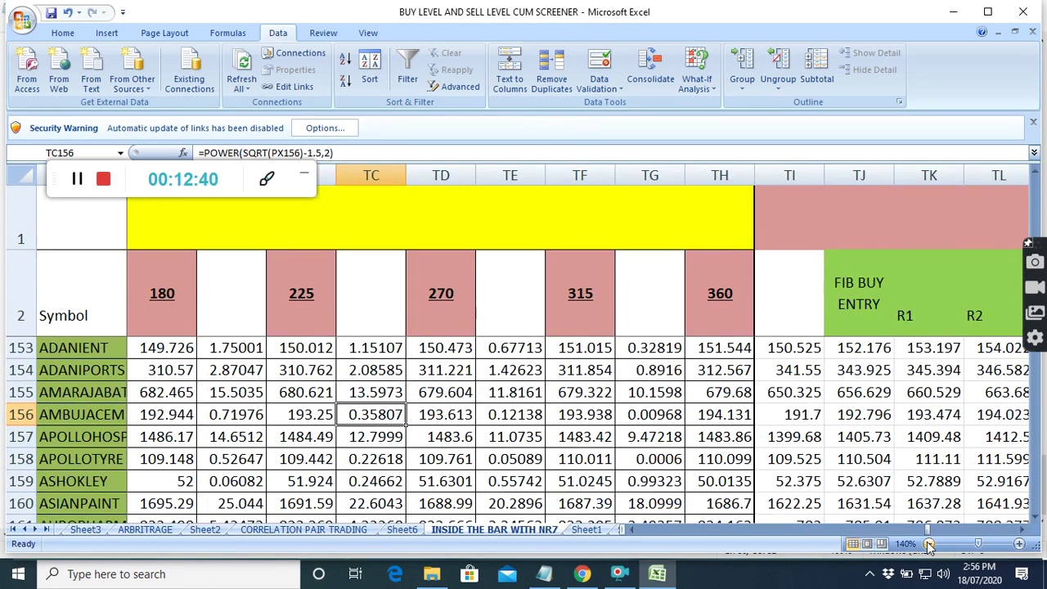
{"action": "scroll", "coordinate": [412, 491], "scroll_direction": "up", "scroll_amount": 3}
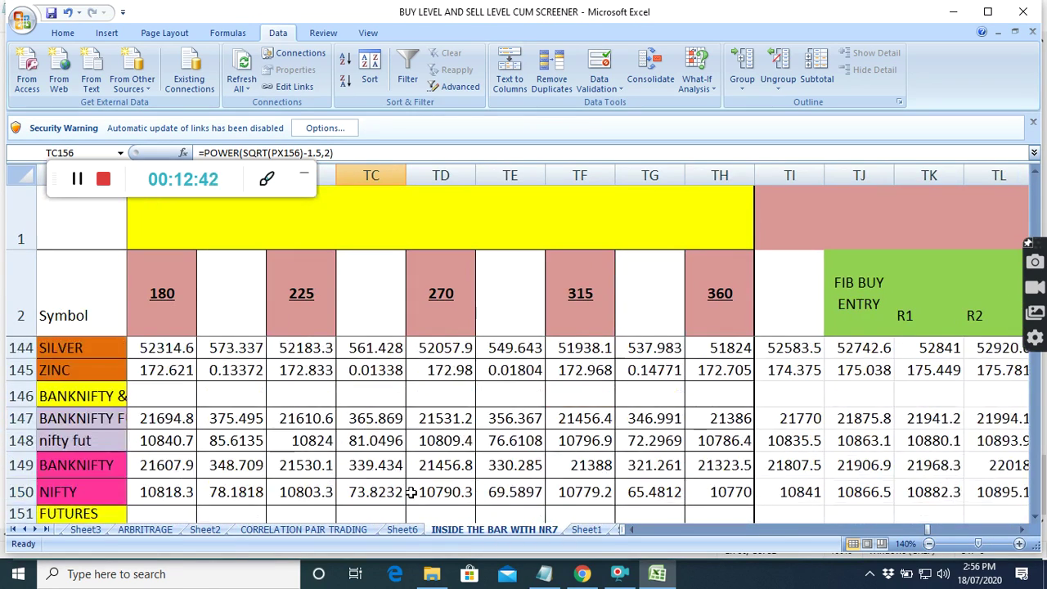
{"action": "scroll", "coordinate": [411, 492], "scroll_direction": "down", "scroll_amount": 1}
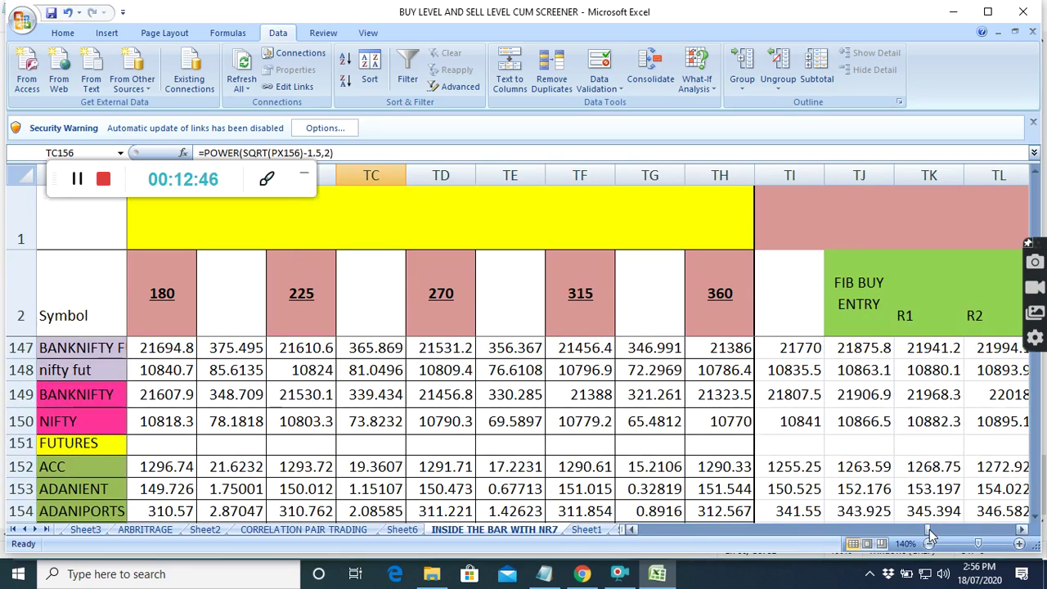
{"action": "left_click_drag", "start_coordinate": [931, 536], "coordinate": [610, 547]}
{"action": "left_click", "coordinate": [1023, 530]}
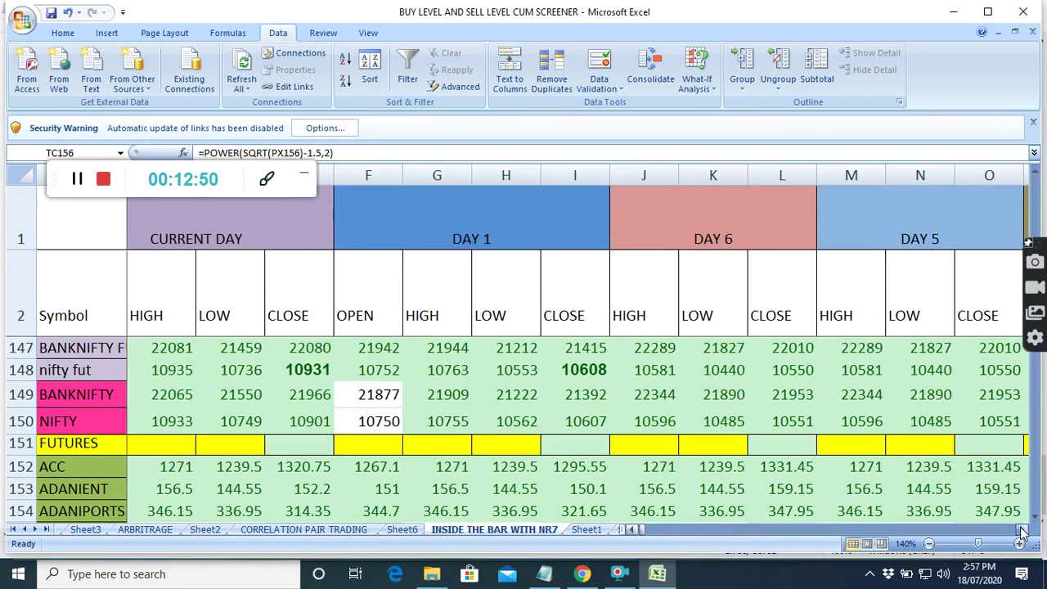
{"action": "left_click_drag", "start_coordinate": [1023, 532], "coordinate": [1023, 532]}
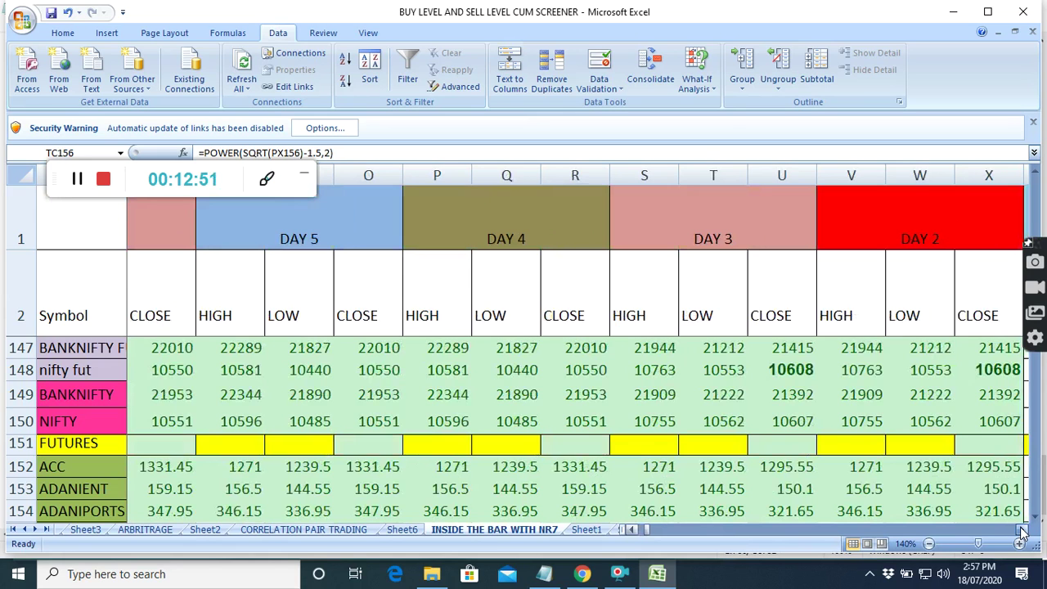
{"action": "left_click_drag", "start_coordinate": [1023, 532], "coordinate": [1022, 532]}
{"action": "scroll", "coordinate": [959, 488], "scroll_direction": "up", "scroll_amount": 20}
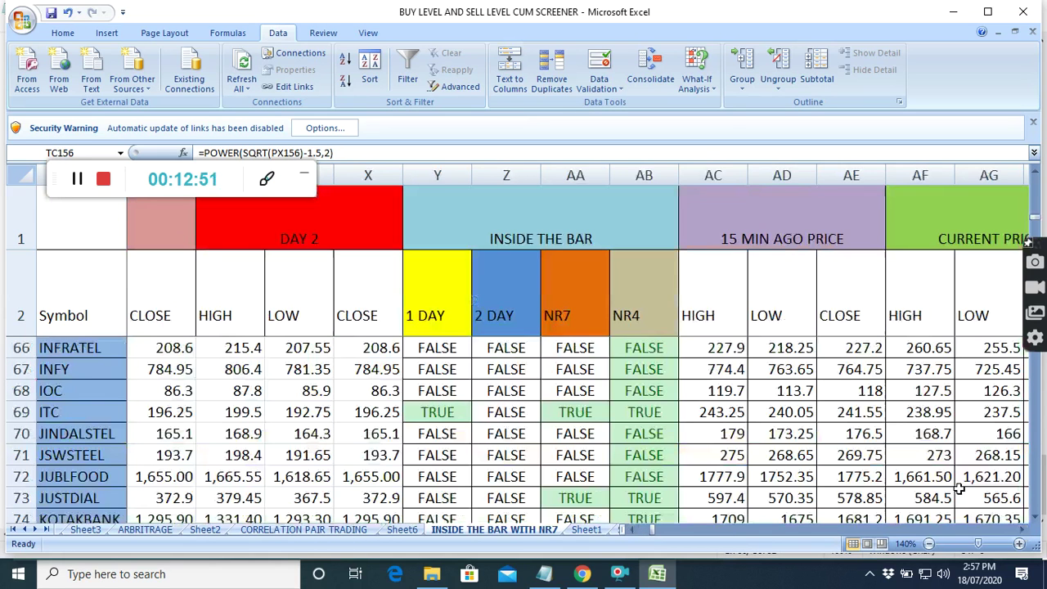
{"action": "scroll", "coordinate": [959, 488], "scroll_direction": "up", "scroll_amount": 14}
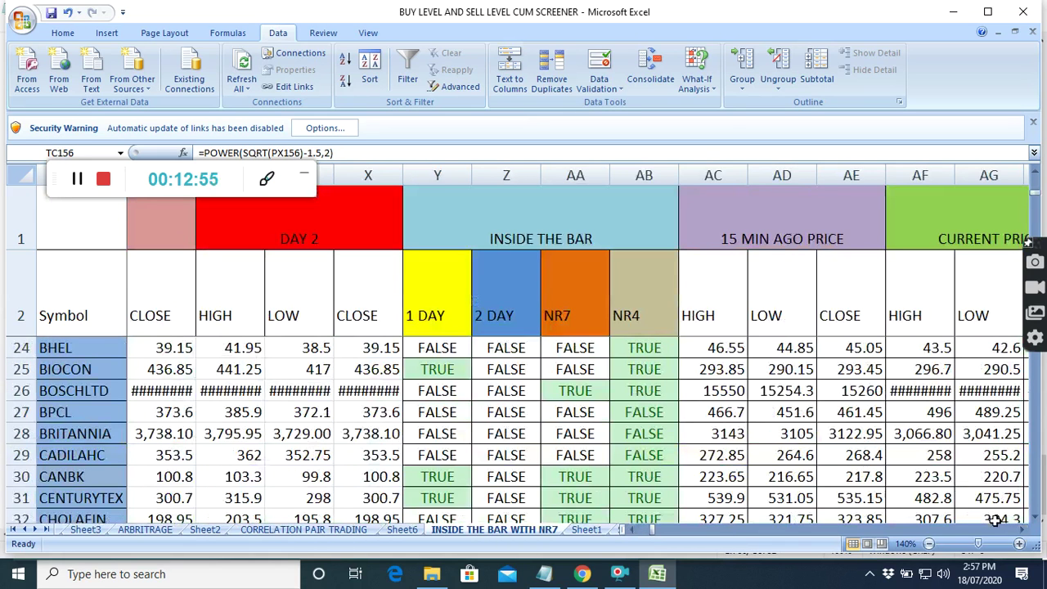
{"action": "scroll", "coordinate": [995, 521], "scroll_direction": "up", "scroll_amount": 7}
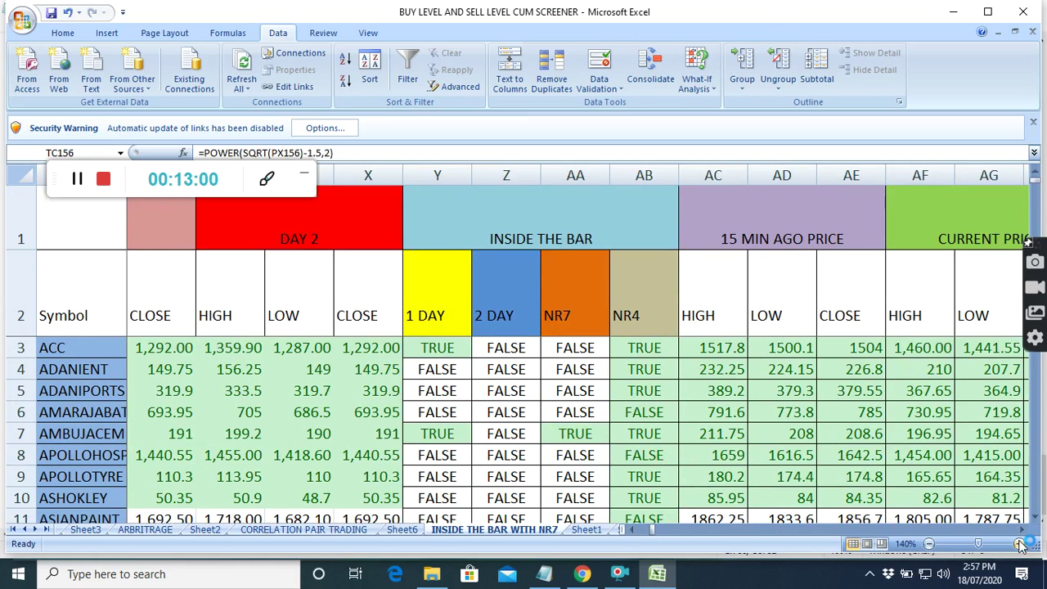
Step: Check the NR7 cells marked TRUE for AUROPHARM and AXISBANK
{"action": "left_click", "coordinate": [1023, 531]}
{"action": "left_click", "coordinate": [1023, 531]}
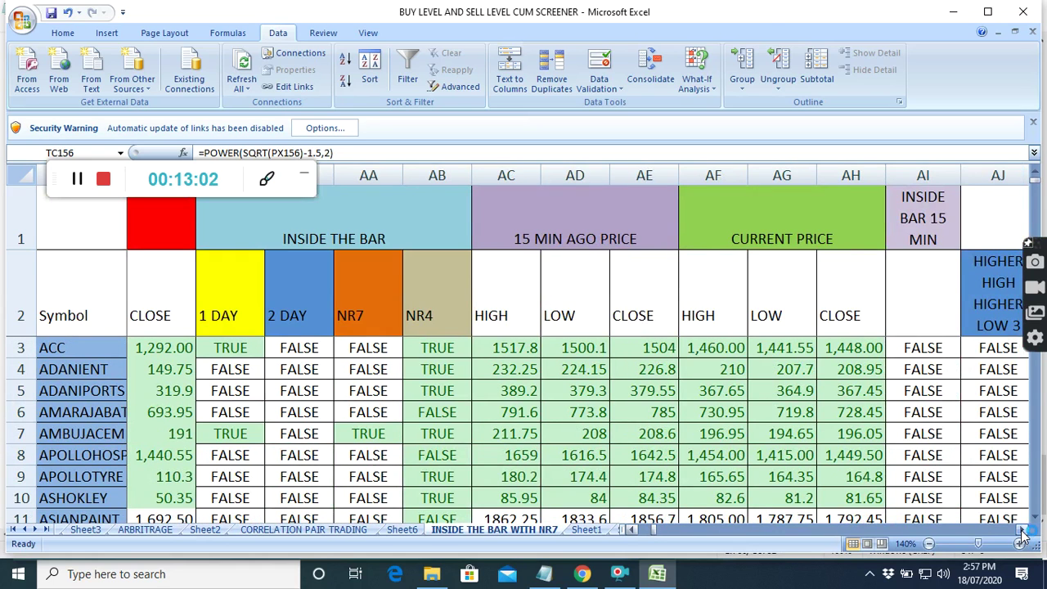
{"action": "scroll", "coordinate": [433, 476], "scroll_direction": "down", "scroll_amount": 2}
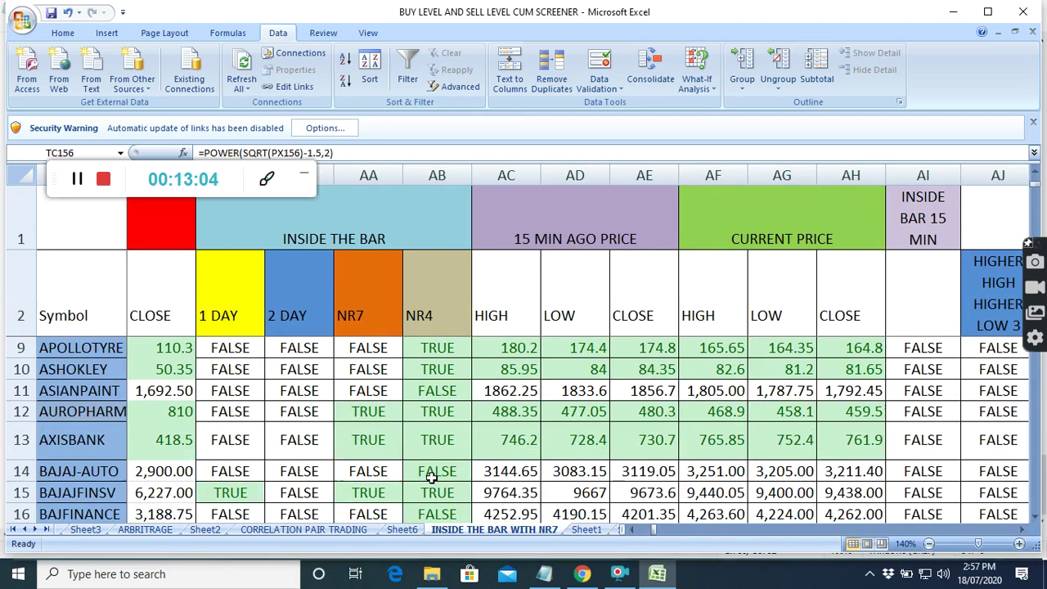
{"action": "left_click", "coordinate": [357, 413]}
{"action": "left_click", "coordinate": [364, 448]}
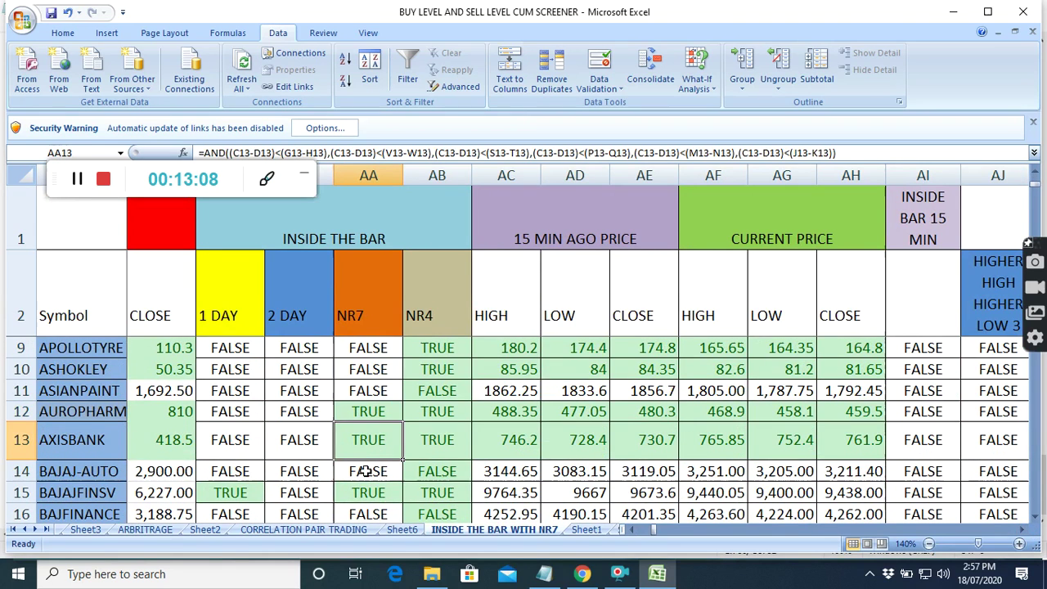
Step: Check the NR7 and NR4 cells for BANKBARODA, the 1 DAY cell for BIOCON and the NR7 cell for BOSCHLTD
{"action": "scroll", "coordinate": [363, 467], "scroll_direction": "down", "scroll_amount": 2}
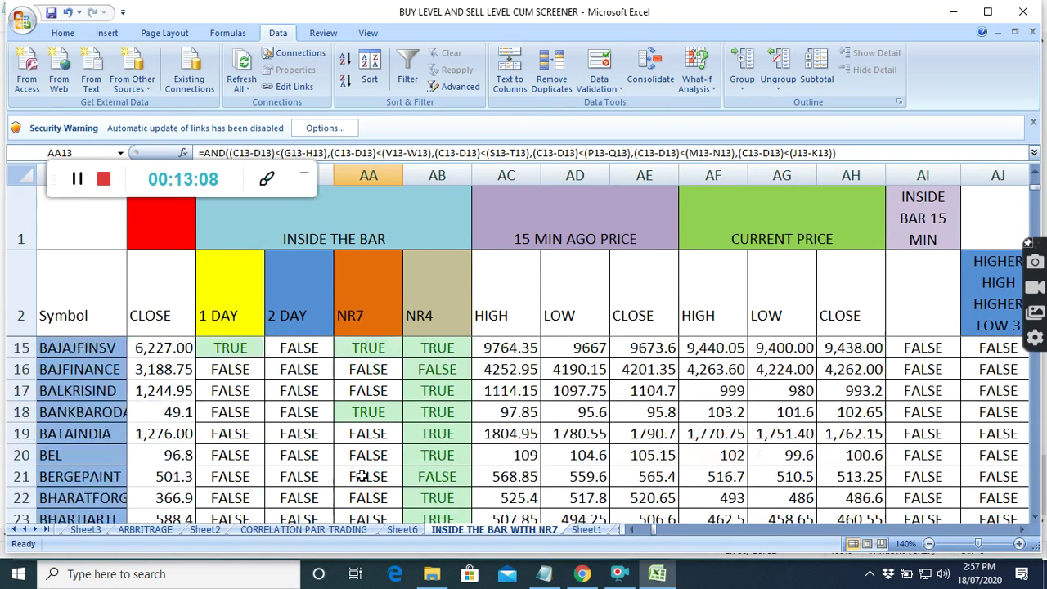
{"action": "left_click", "coordinate": [352, 413]}
{"action": "left_click", "coordinate": [414, 412]}
{"action": "scroll", "coordinate": [346, 467], "scroll_direction": "down", "scroll_amount": 2}
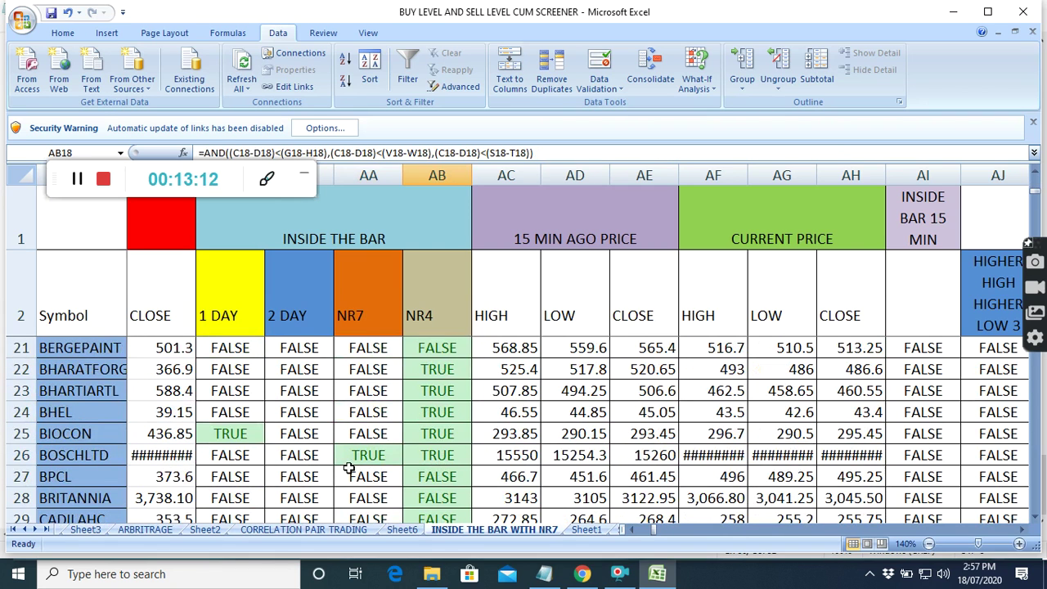
{"action": "left_click", "coordinate": [214, 441]}
{"action": "left_click", "coordinate": [360, 456]}
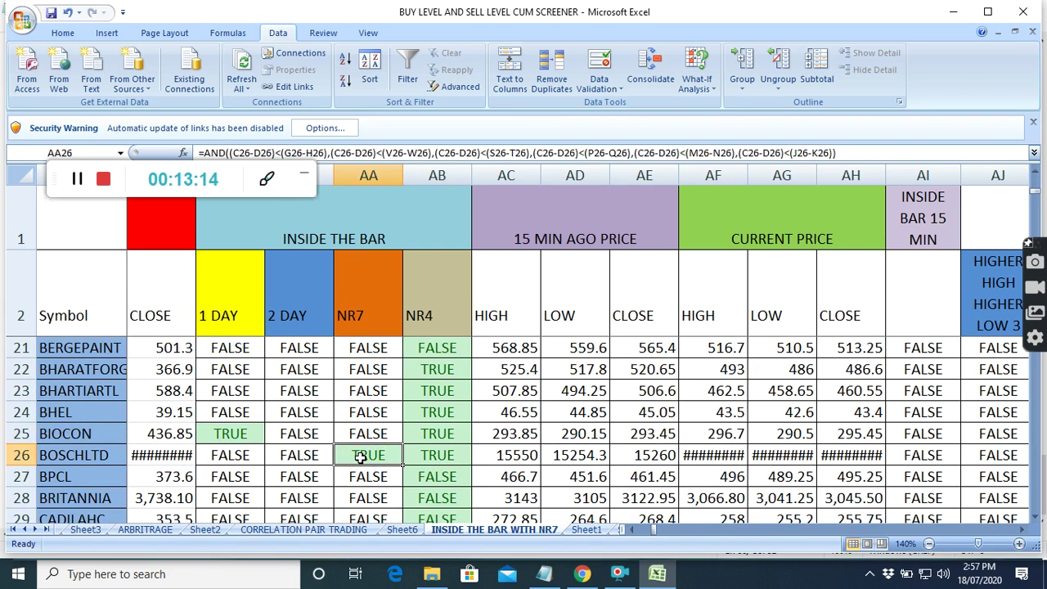
Step: Check the inside-bar 1 DAY and NR7 cells for CANBK and CENTURYTEX
{"action": "scroll", "coordinate": [341, 504], "scroll_direction": "down", "scroll_amount": 2}
{"action": "left_click", "coordinate": [240, 414]}
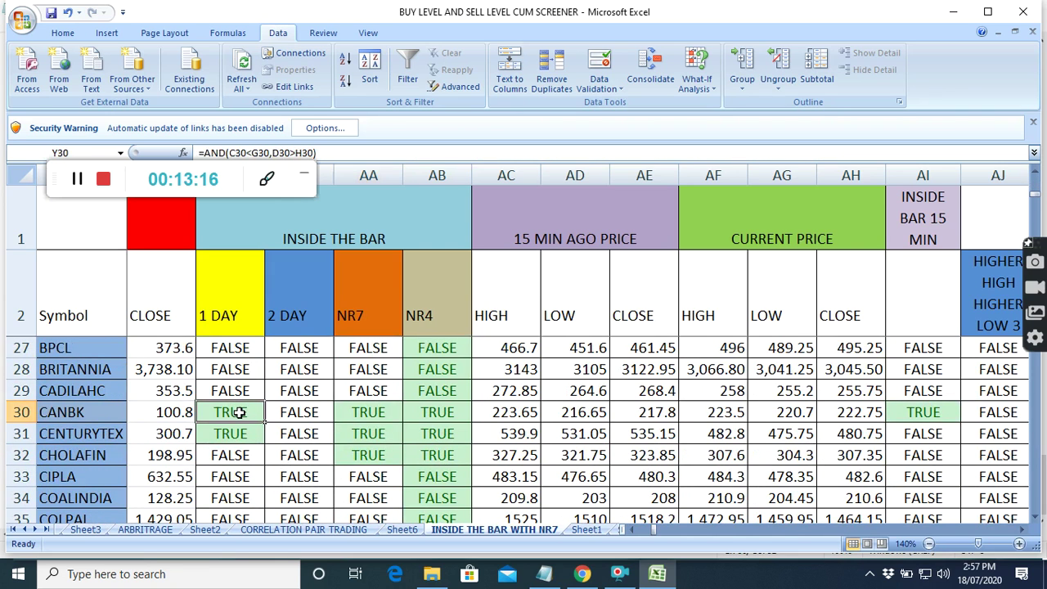
{"action": "left_click", "coordinate": [241, 435]}
{"action": "left_click", "coordinate": [358, 431]}
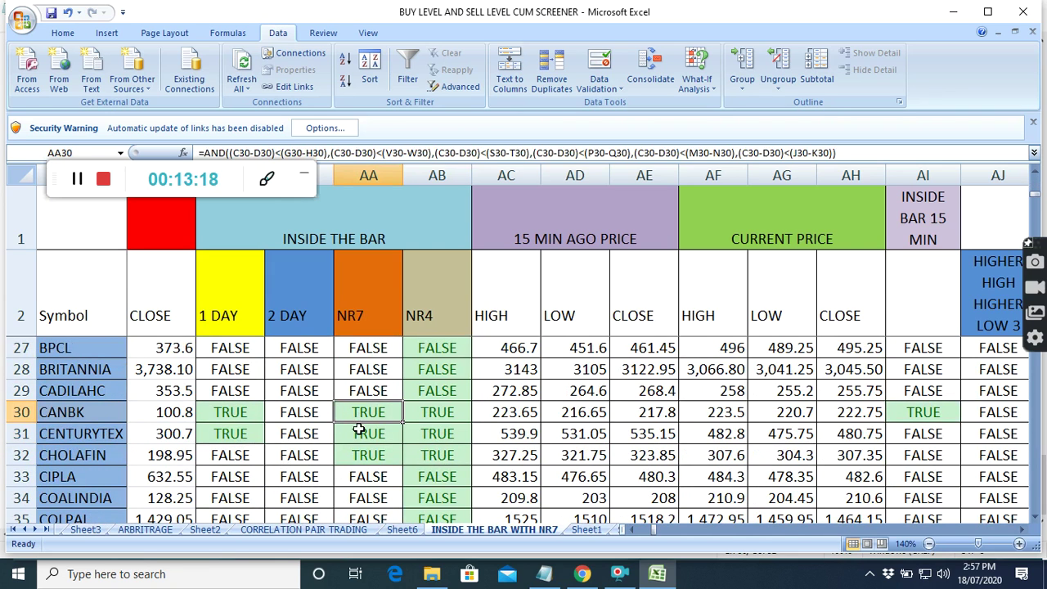
Step: Check the 1 DAY and NR7 cells for CUMMINSIND and the NR7 cells for DLF and EICHERMOT
{"action": "scroll", "coordinate": [365, 493], "scroll_direction": "down", "scroll_amount": 2}
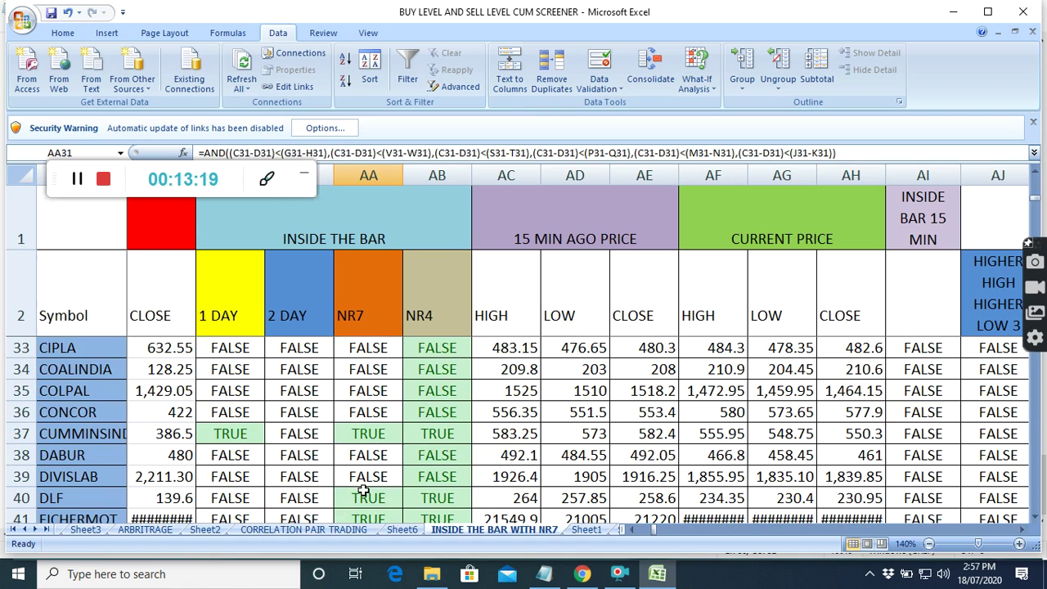
{"action": "left_click", "coordinate": [222, 436]}
{"action": "left_click", "coordinate": [377, 431]}
{"action": "scroll", "coordinate": [372, 434], "scroll_direction": "down", "scroll_amount": 1}
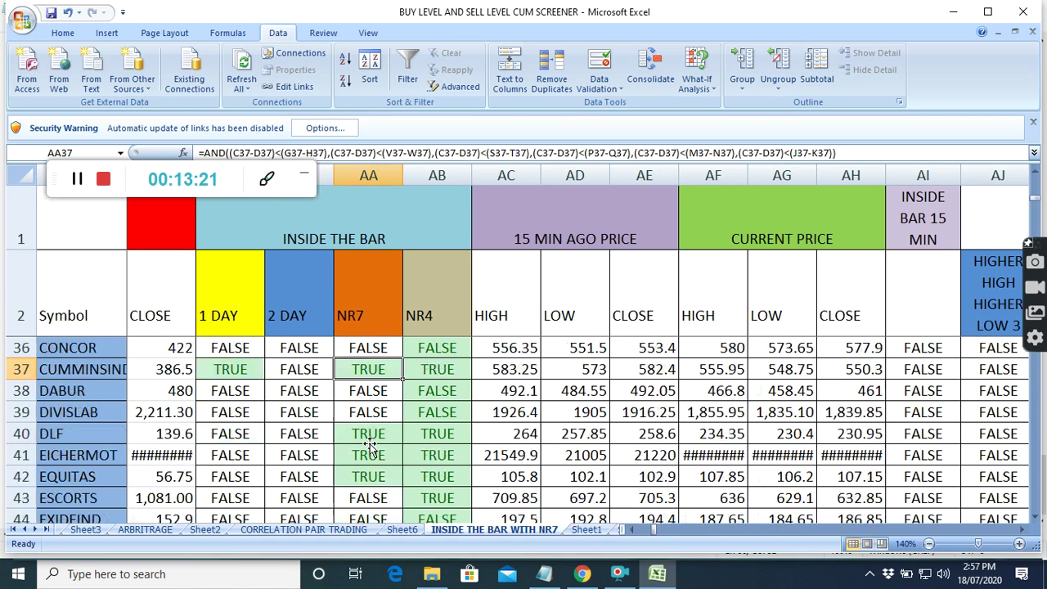
{"action": "left_click", "coordinate": [368, 433]}
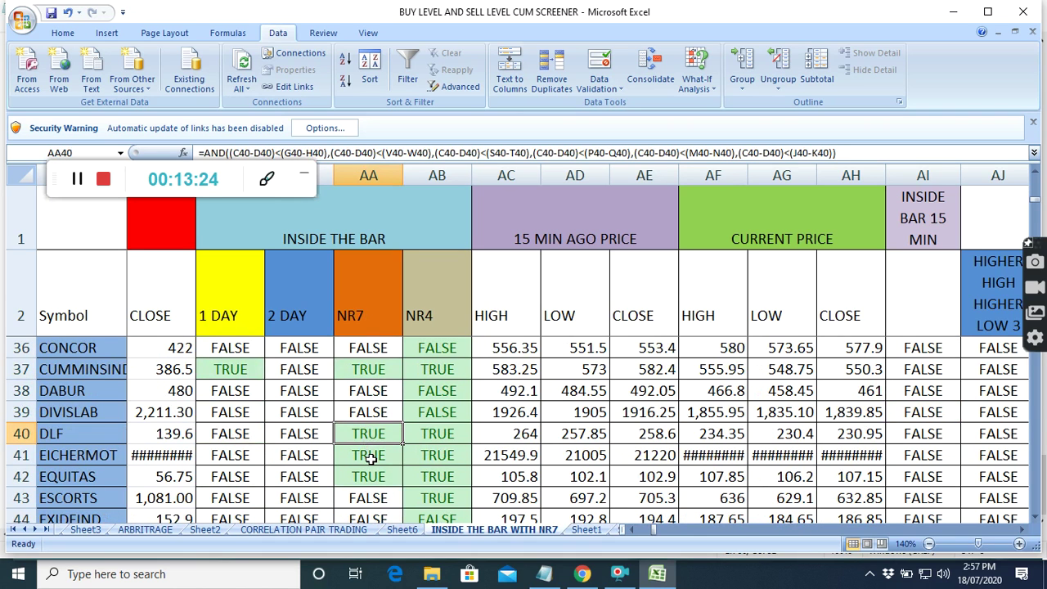
{"action": "left_click", "coordinate": [372, 458]}
Step: Check the NR7 cells for GLENMARK in row 47 and the Hero Moto stock in row 55
{"action": "scroll", "coordinate": [372, 485], "scroll_direction": "down", "scroll_amount": 1}
{"action": "scroll", "coordinate": [373, 486], "scroll_direction": "down", "scroll_amount": 1}
{"action": "left_click", "coordinate": [368, 460]}
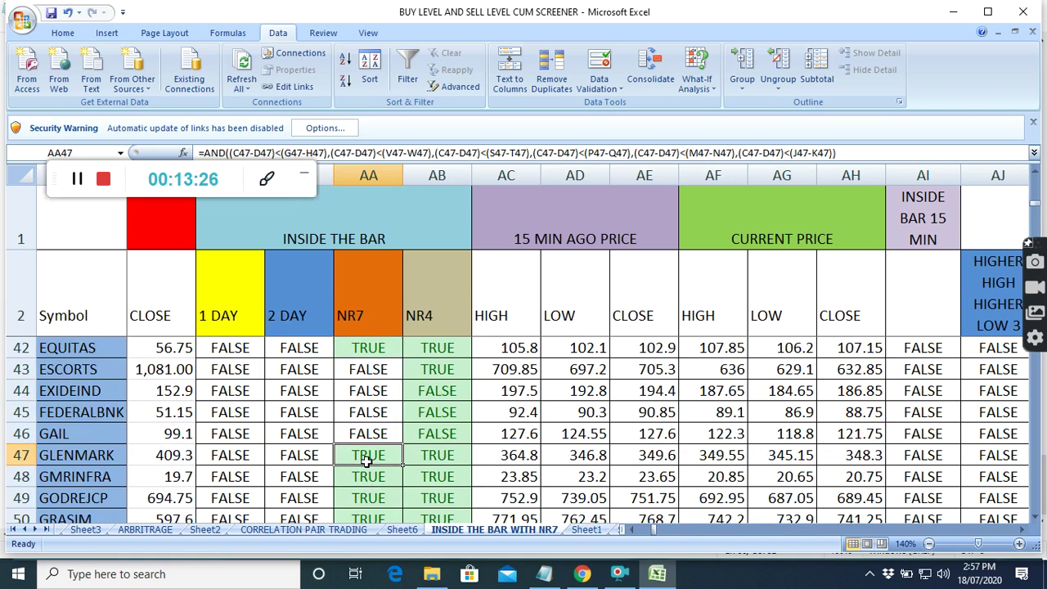
{"action": "scroll", "coordinate": [368, 460], "scroll_direction": "down", "scroll_amount": 3}
{"action": "left_click", "coordinate": [365, 435]}
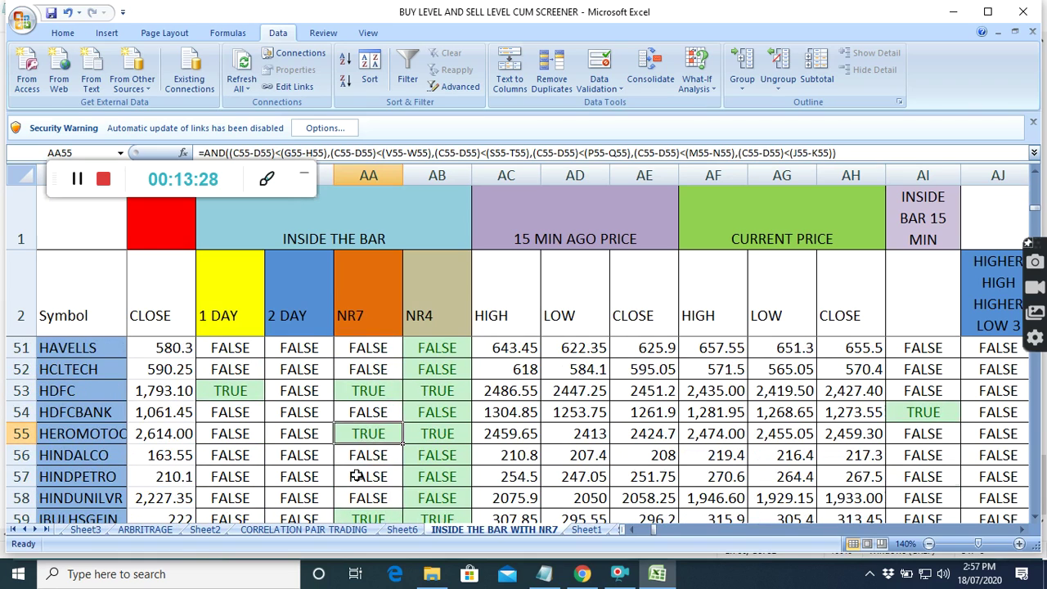
{"action": "scroll", "coordinate": [357, 475], "scroll_direction": "down", "scroll_amount": 2}
Step: Return to the first stocks and show the pattern columns from INSIDE BAR 15 MIN through the OPEN=LOW column
{"action": "scroll", "coordinate": [360, 474], "scroll_direction": "up", "scroll_amount": 17}
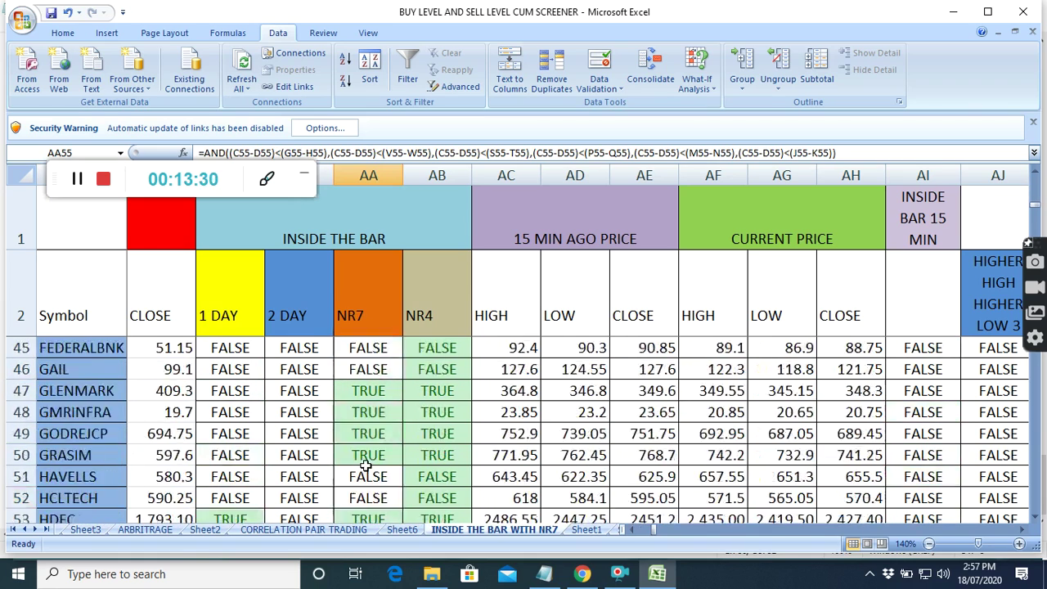
{"action": "scroll", "coordinate": [798, 458], "scroll_direction": "down", "scroll_amount": 1}
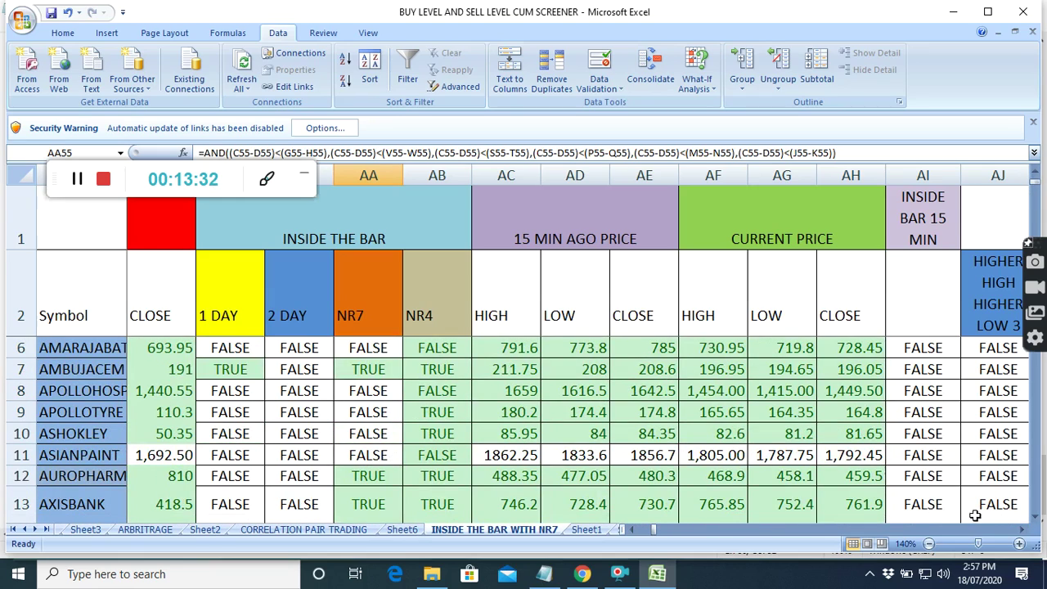
{"action": "left_click", "coordinate": [1023, 530]}
{"action": "left_click", "coordinate": [1023, 530]}
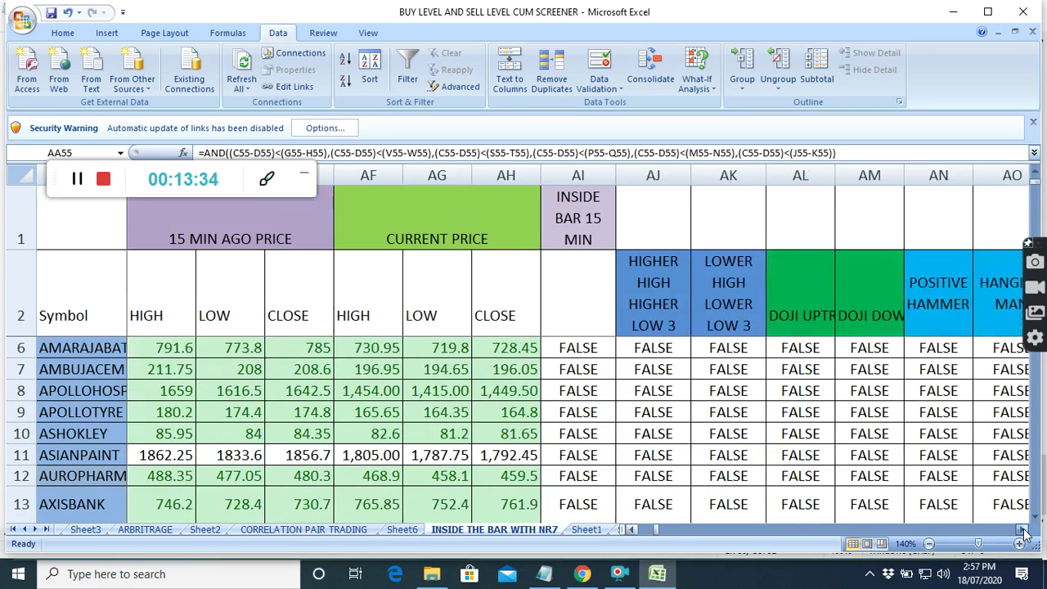
{"action": "left_click", "coordinate": [1023, 530]}
{"action": "left_click", "coordinate": [1023, 531]}
{"action": "left_click", "coordinate": [1023, 530]}
{"action": "left_click", "coordinate": [1023, 530]}
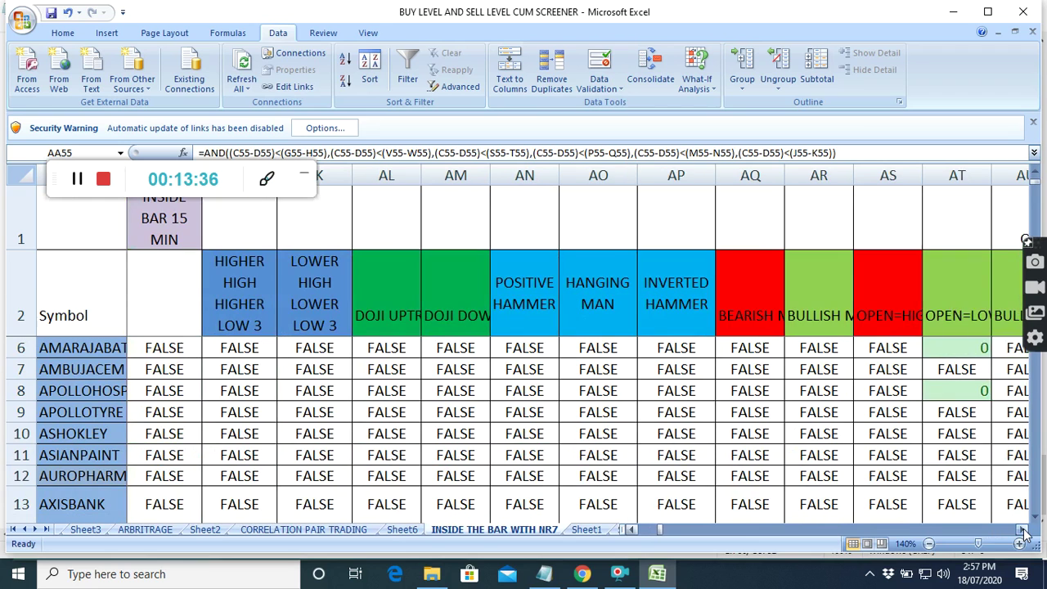
Step: Scan the stock list from ACC to the UPL row for signals in the doji, hammer and open-price columns, ending back at ACC
{"action": "scroll", "coordinate": [483, 434], "scroll_direction": "down", "scroll_amount": 1}
{"action": "scroll", "coordinate": [471, 440], "scroll_direction": "up", "scroll_amount": 2}
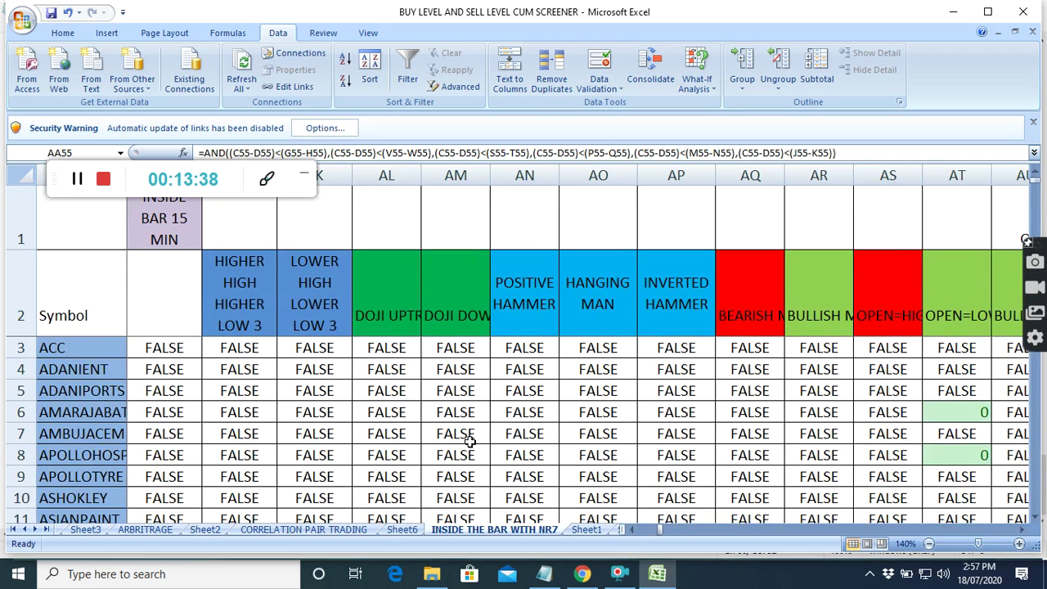
{"action": "scroll", "coordinate": [471, 440], "scroll_direction": "down", "scroll_amount": 9}
{"action": "scroll", "coordinate": [471, 441], "scroll_direction": "down", "scroll_amount": 15}
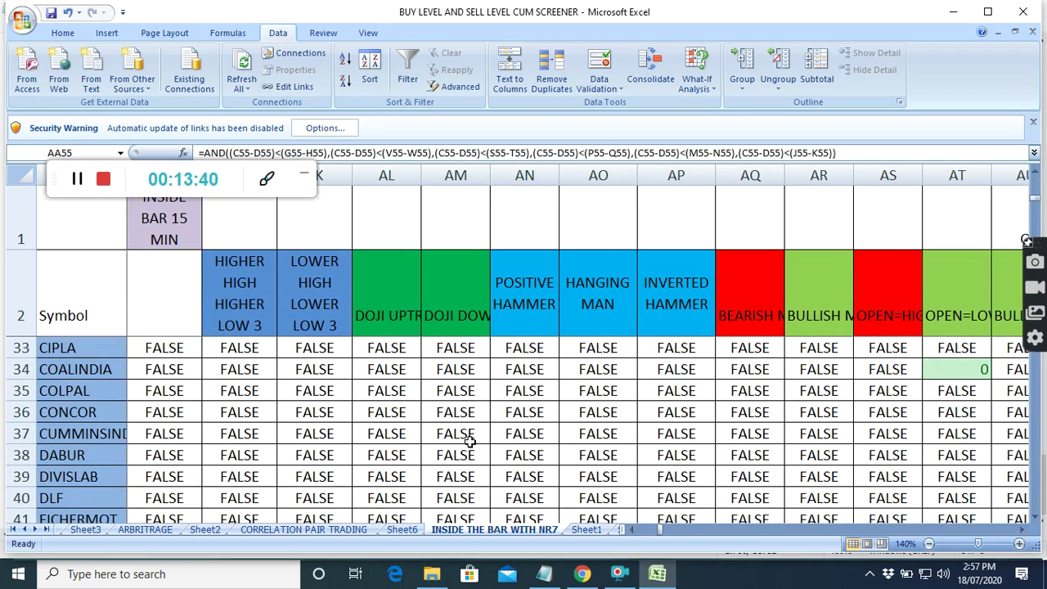
{"action": "scroll", "coordinate": [471, 440], "scroll_direction": "down", "scroll_amount": 11}
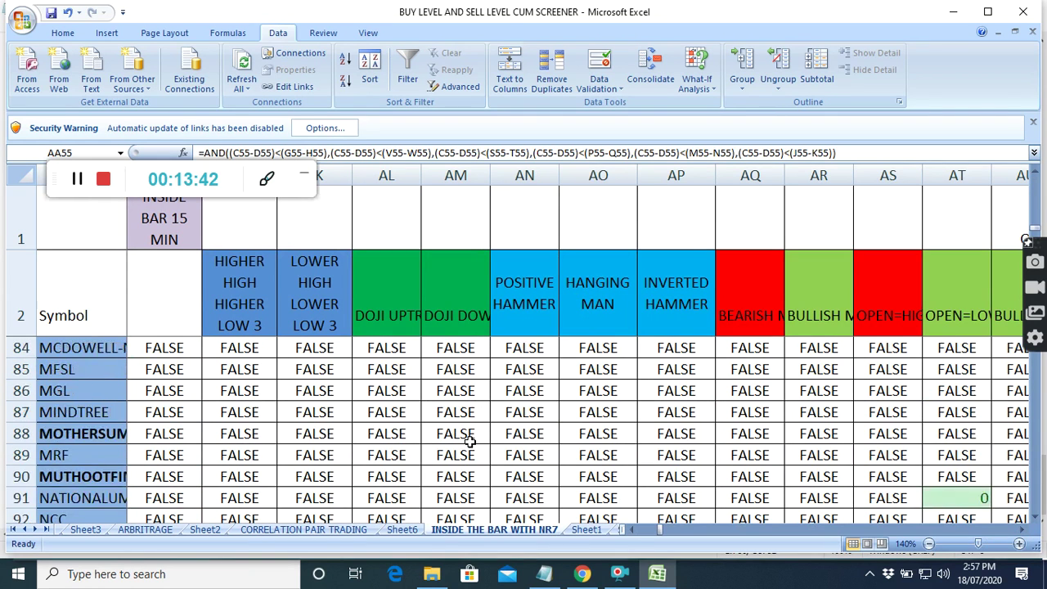
{"action": "scroll", "coordinate": [471, 442], "scroll_direction": "down", "scroll_amount": 6}
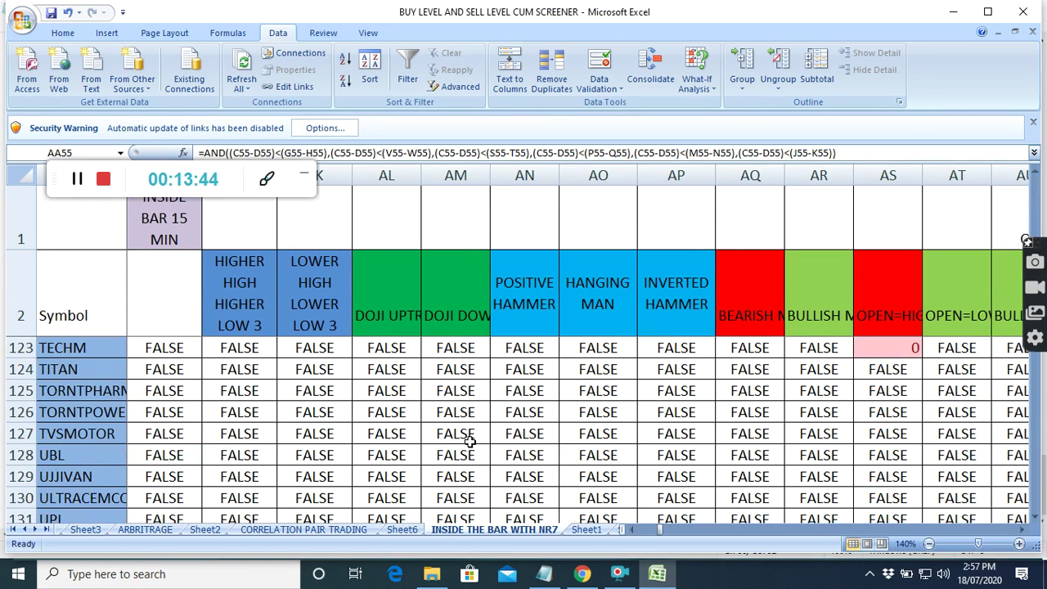
{"action": "scroll", "coordinate": [471, 442], "scroll_direction": "up", "scroll_amount": 5}
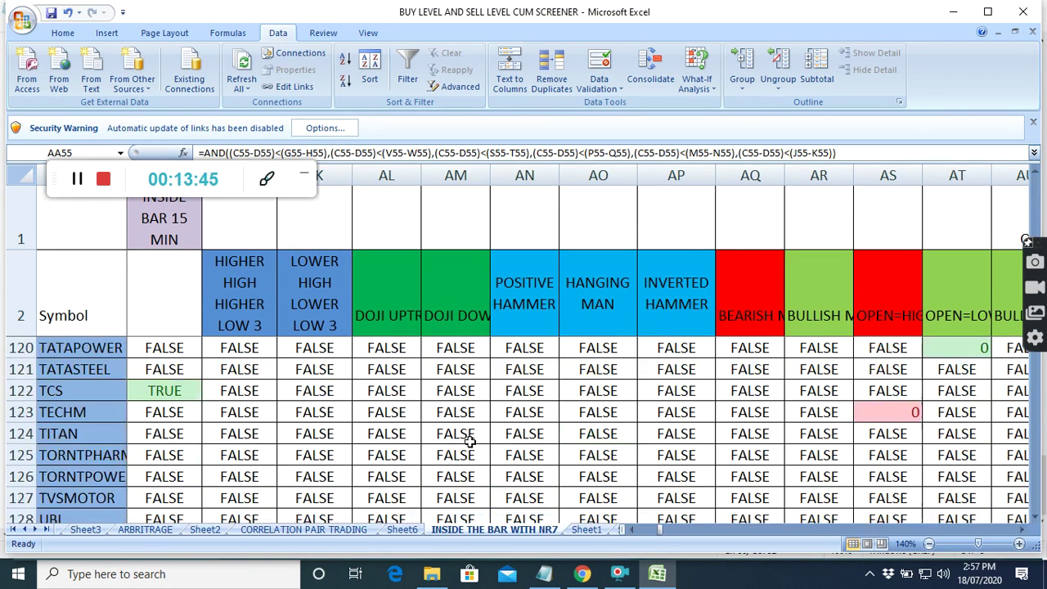
{"action": "scroll", "coordinate": [470, 442], "scroll_direction": "up", "scroll_amount": 20}
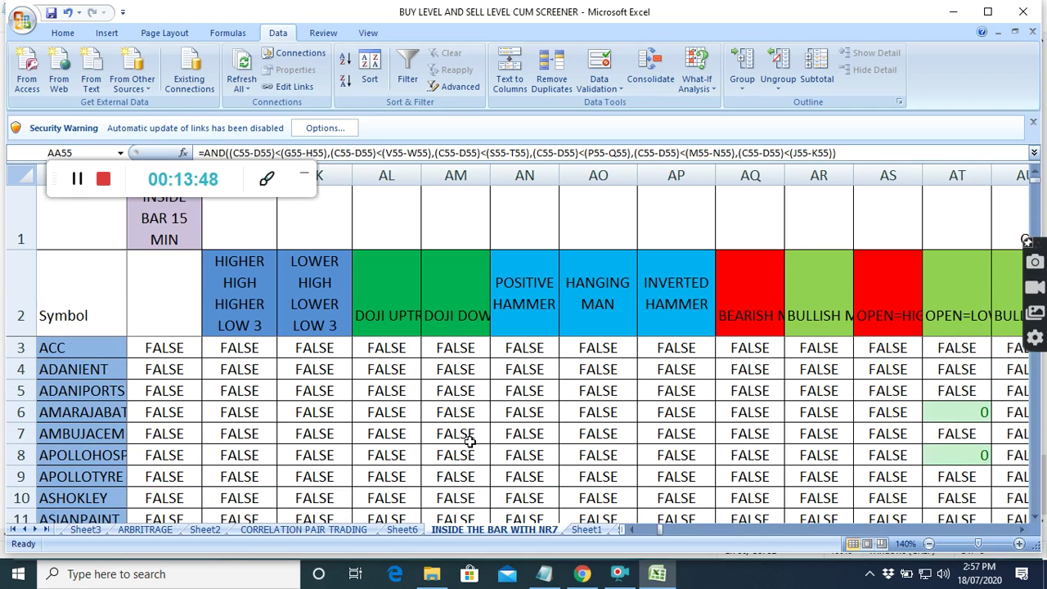
Step: Show the columns from POSITIVE HAMMER to NKS and check the INVERTED HAMMER cell for BOSCHLTD
{"action": "left_click", "coordinate": [1023, 532]}
{"action": "left_click", "coordinate": [1023, 532]}
{"action": "left_click", "coordinate": [1023, 532]}
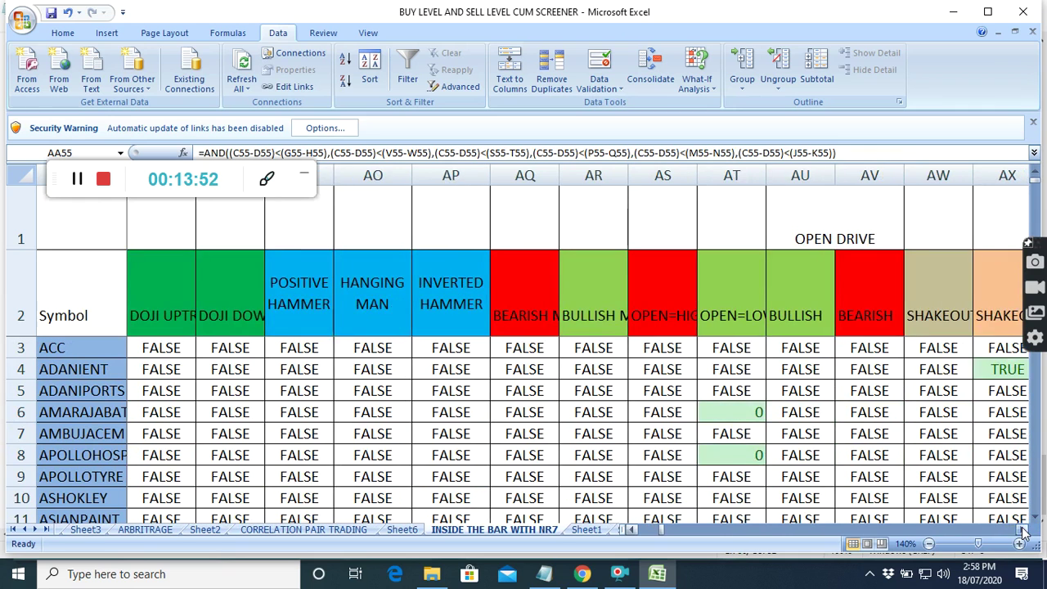
{"action": "left_click", "coordinate": [1023, 532]}
{"action": "scroll", "coordinate": [440, 460], "scroll_direction": "down", "scroll_amount": 2}
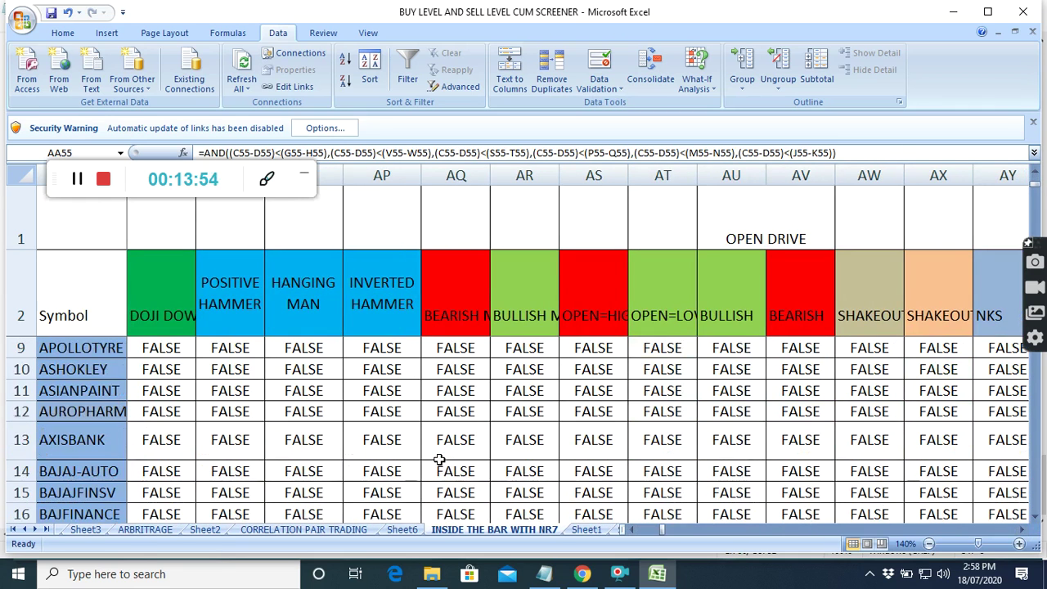
{"action": "scroll", "coordinate": [364, 463], "scroll_direction": "down", "scroll_amount": 4}
{"action": "left_click", "coordinate": [372, 455]}
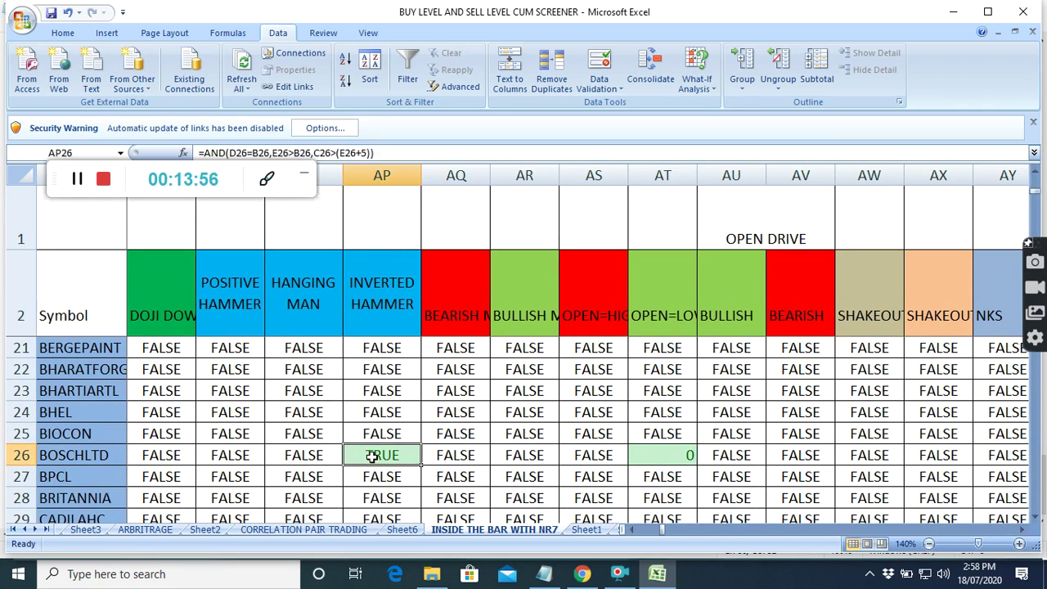
Step: Check the HANGING MAN cell for SIEMENS in row 113 and return to the ACC row
{"action": "scroll", "coordinate": [383, 477], "scroll_direction": "down", "scroll_amount": 7}
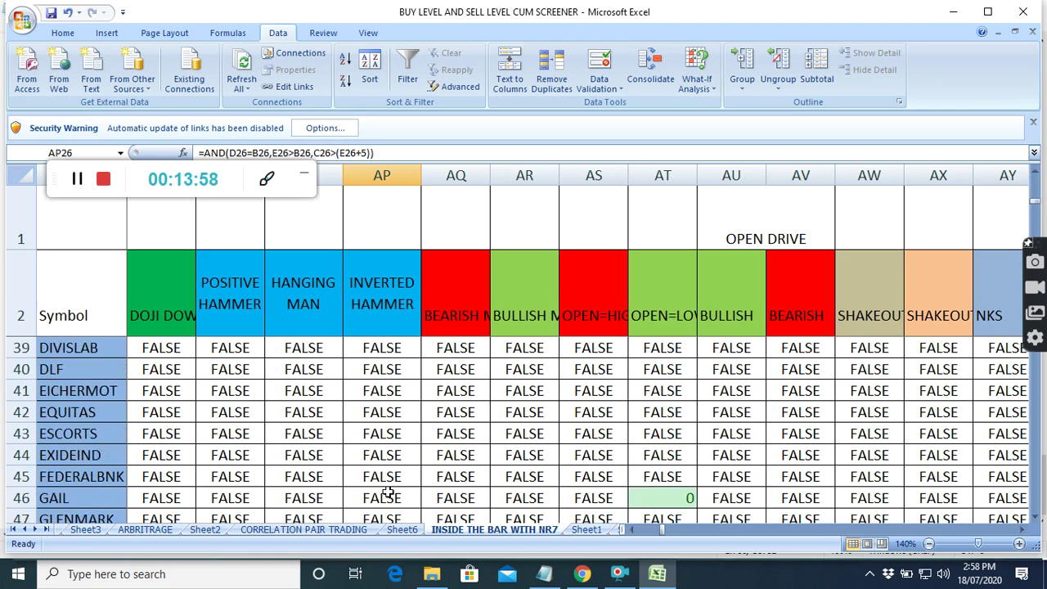
{"action": "scroll", "coordinate": [387, 491], "scroll_direction": "down", "scroll_amount": 11}
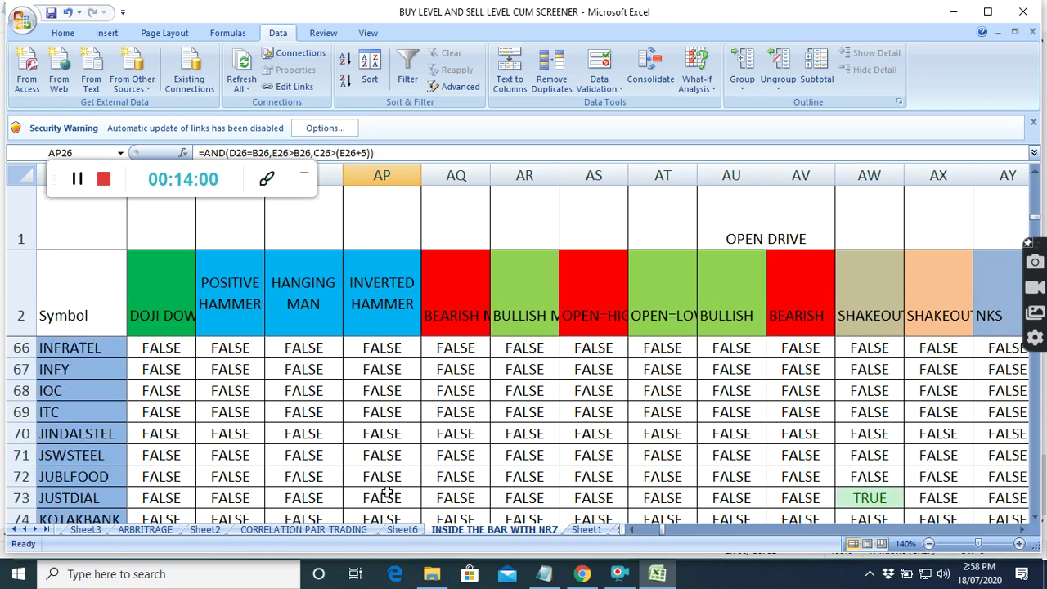
{"action": "scroll", "coordinate": [387, 491], "scroll_direction": "down", "scroll_amount": 12}
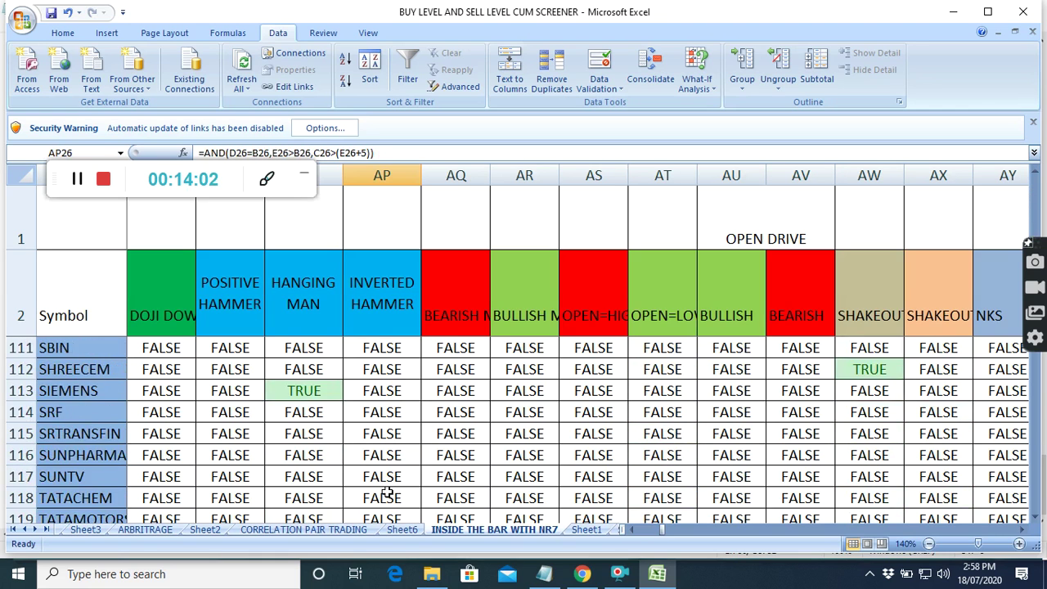
{"action": "left_click", "coordinate": [317, 397]}
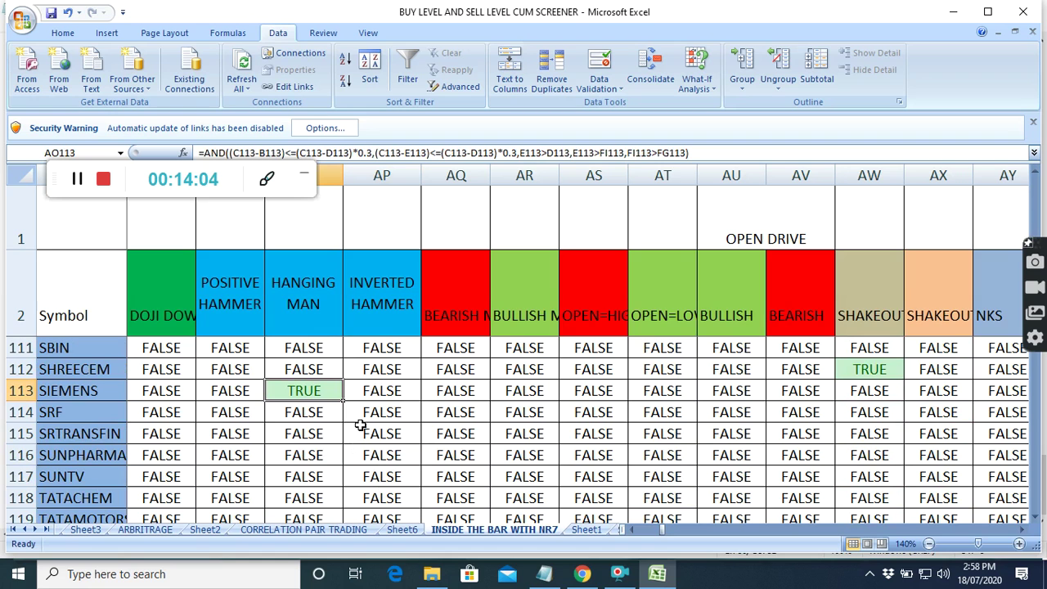
{"action": "scroll", "coordinate": [381, 463], "scroll_direction": "up", "scroll_amount": 20}
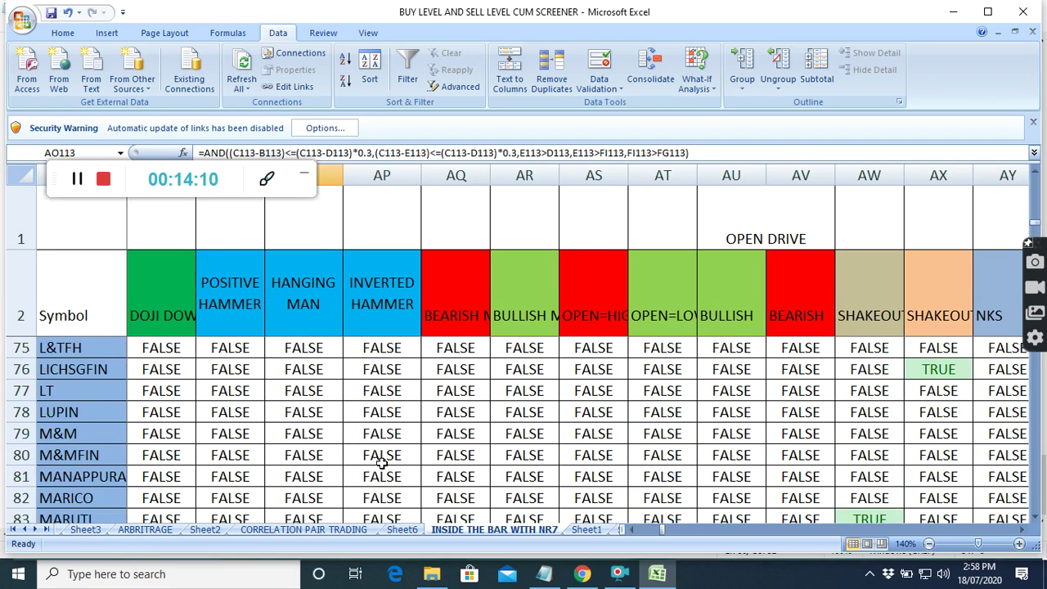
{"action": "scroll", "coordinate": [382, 463], "scroll_direction": "up", "scroll_amount": 8}
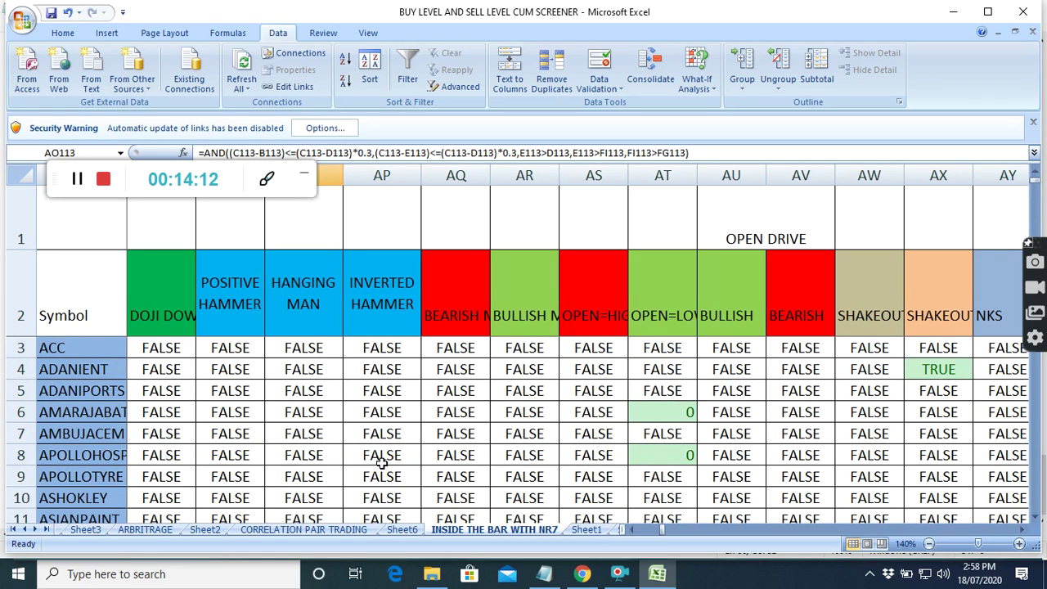
Step: Show the MASTER long and short columns together with the bullish and bearish engulfing and SHAKEOUT 3 and 4 columns
{"action": "left_click", "coordinate": [1023, 531]}
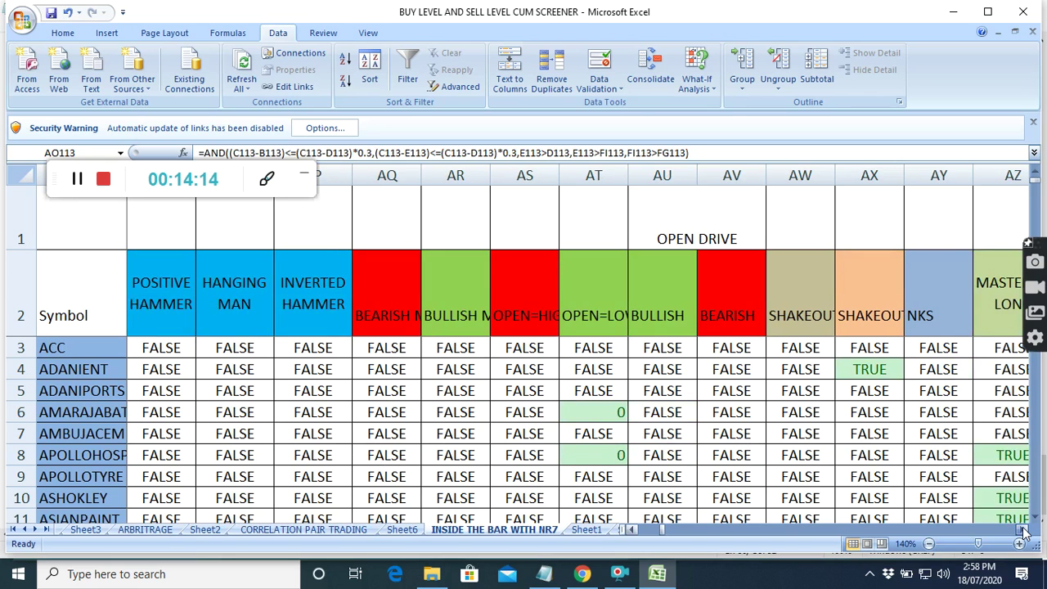
{"action": "left_click", "coordinate": [1023, 530]}
{"action": "left_click", "coordinate": [1023, 530]}
{"action": "left_click", "coordinate": [1023, 530]}
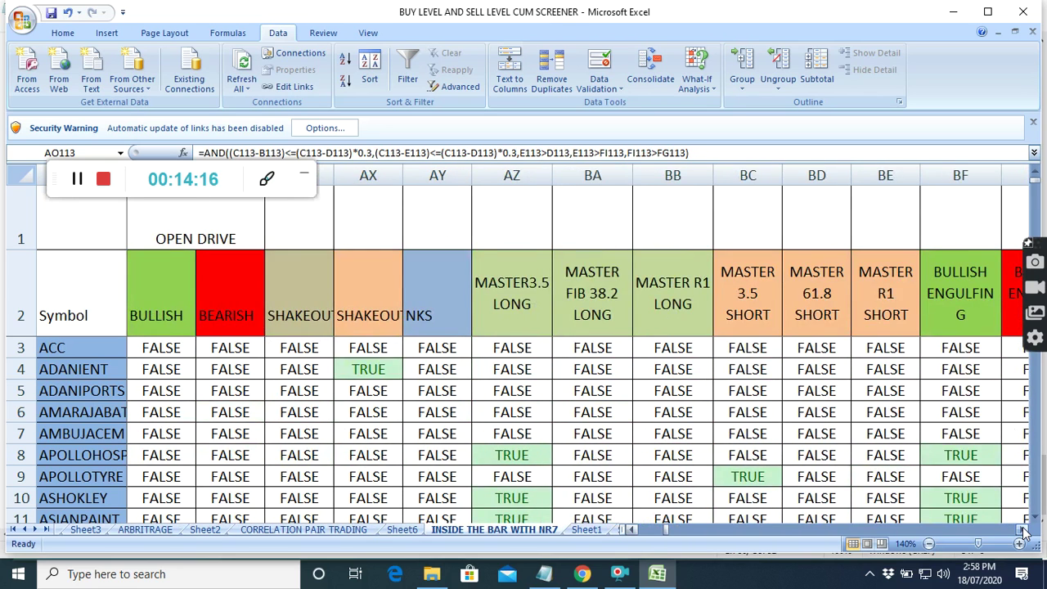
{"action": "left_click", "coordinate": [1023, 530]}
{"action": "left_click", "coordinate": [1022, 530]}
{"action": "left_click", "coordinate": [1023, 530]}
{"action": "left_click", "coordinate": [1023, 530]}
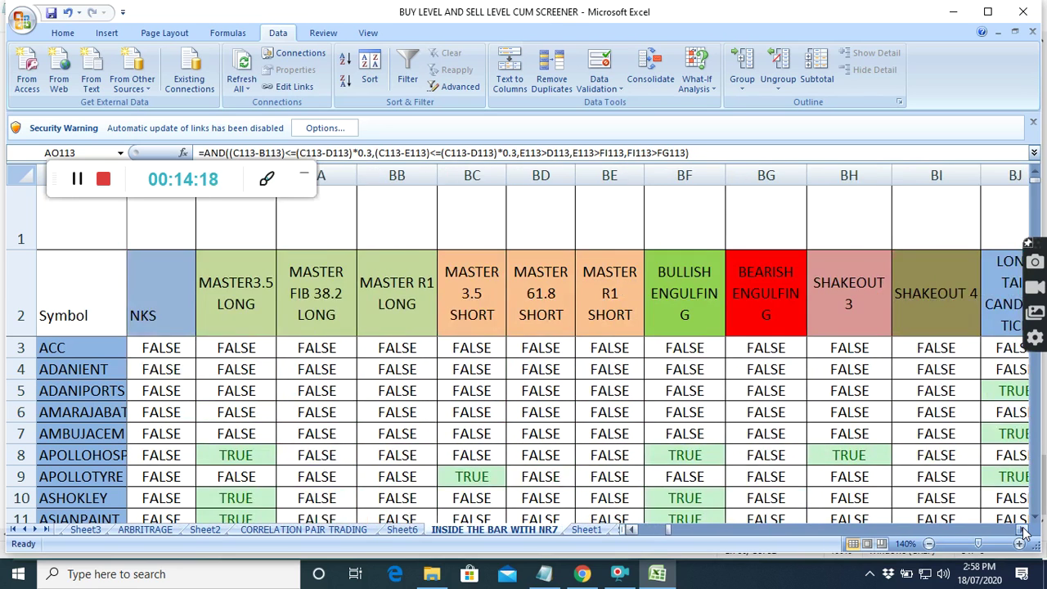
Step: Show the candlestick pattern columns from LONG TAIL CANDLESTICK through MORNING STAR, EVENING STAR and the reversal columns to KICKERS SIGNAL
{"action": "left_click", "coordinate": [1023, 530]}
{"action": "left_click", "coordinate": [1023, 530]}
{"action": "left_click", "coordinate": [1023, 530]}
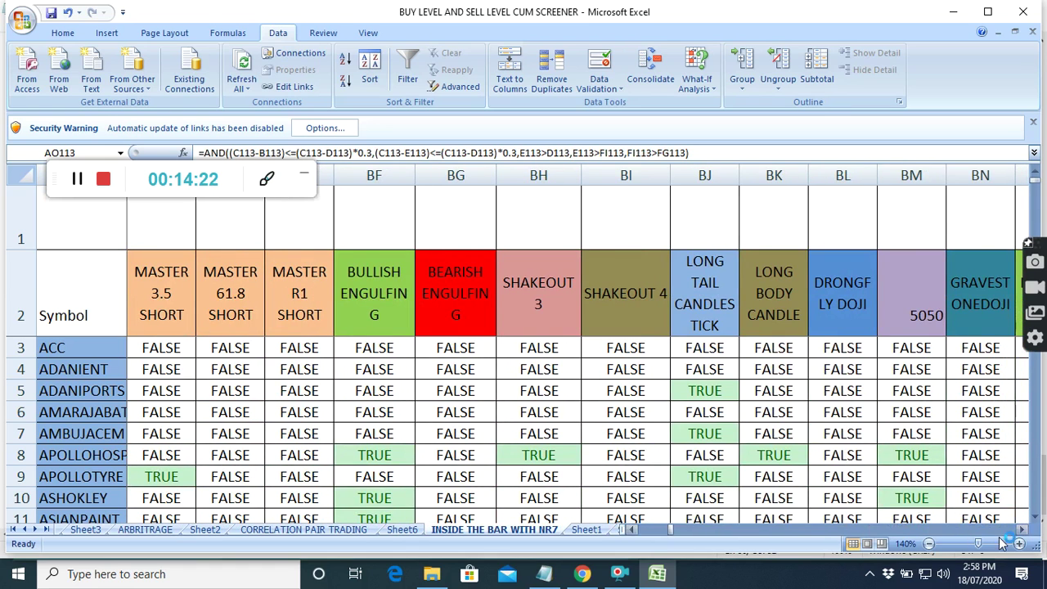
{"action": "left_click", "coordinate": [1023, 530]}
{"action": "left_click", "coordinate": [1023, 530]}
{"action": "left_click", "coordinate": [1023, 530]}
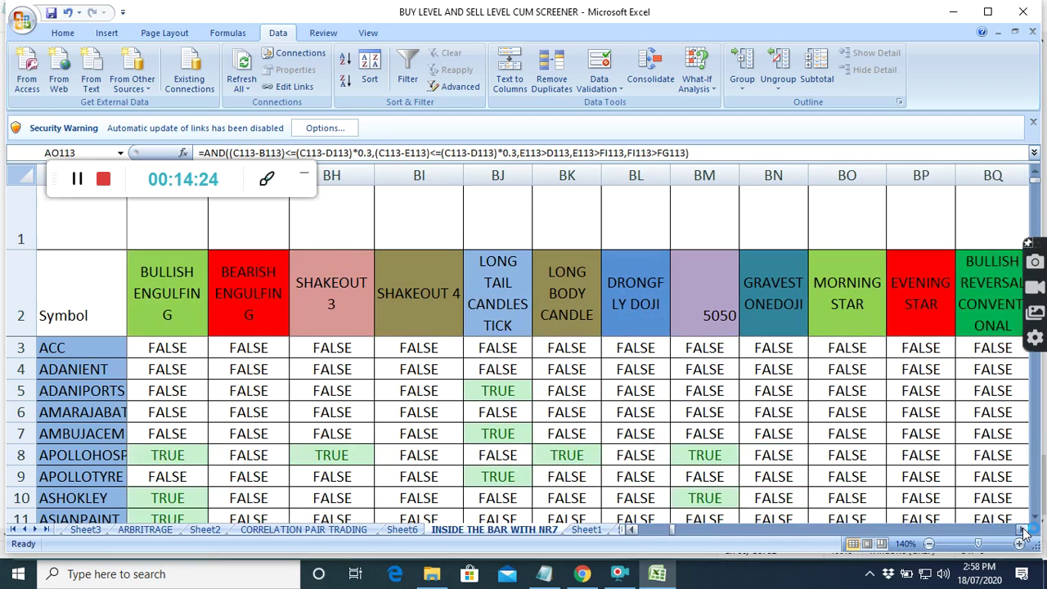
{"action": "left_click", "coordinate": [1023, 530]}
{"action": "left_click", "coordinate": [1023, 530]}
{"action": "left_click", "coordinate": [1023, 530]}
{"action": "left_click", "coordinate": [1023, 531]}
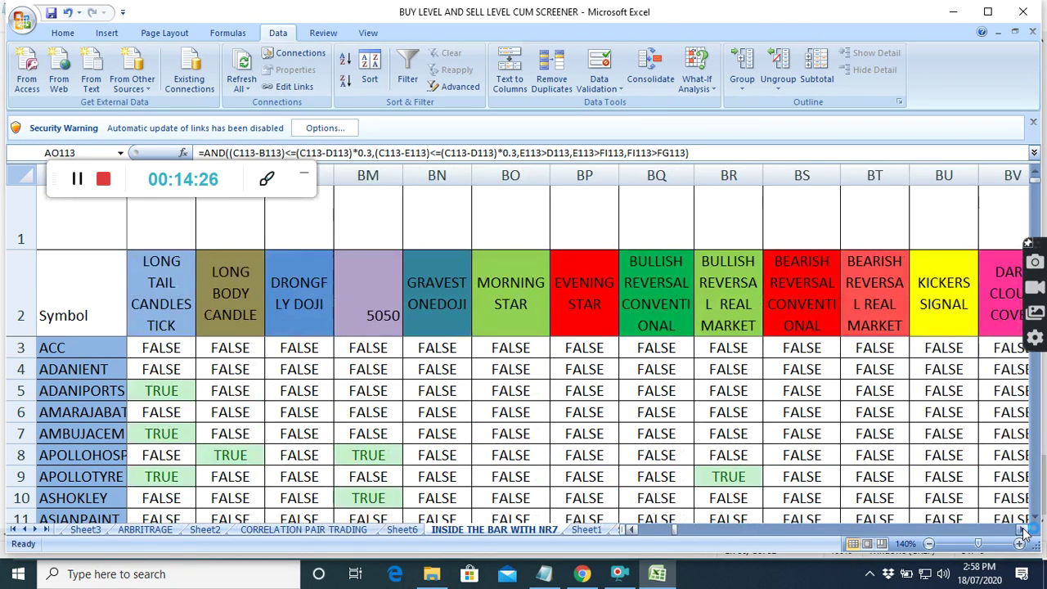
Step: Show the DRONGFLY DOJI through BULLISH HARAMI columns, review their signals down the symbol list, and return to the ACC row
{"action": "left_click", "coordinate": [1023, 530]}
{"action": "left_click", "coordinate": [1023, 531]}
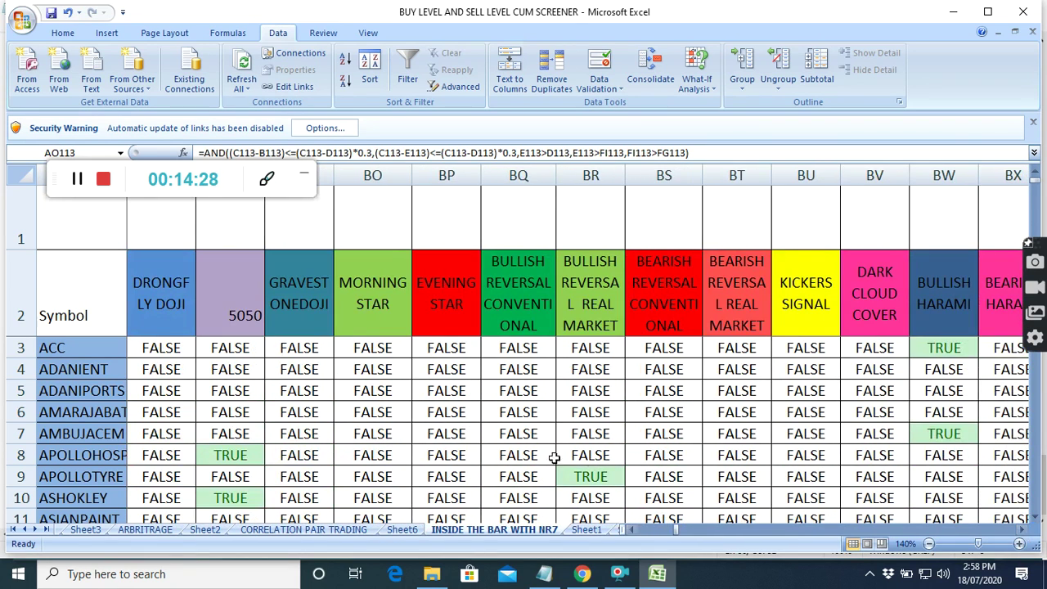
{"action": "scroll", "coordinate": [491, 449], "scroll_direction": "down", "scroll_amount": 4}
{"action": "scroll", "coordinate": [491, 450], "scroll_direction": "down", "scroll_amount": 4}
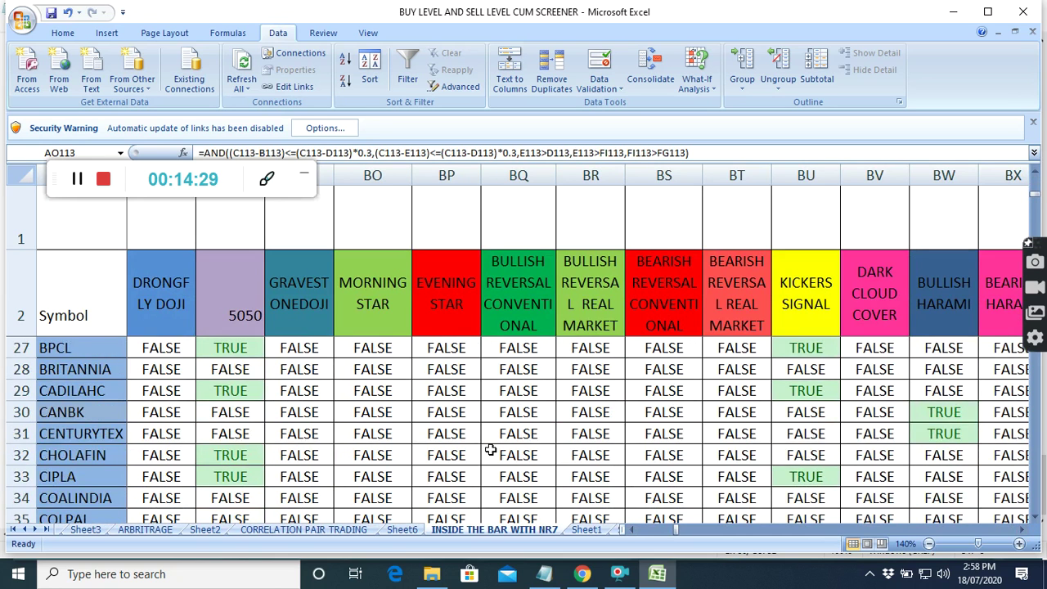
{"action": "scroll", "coordinate": [490, 449], "scroll_direction": "down", "scroll_amount": 20}
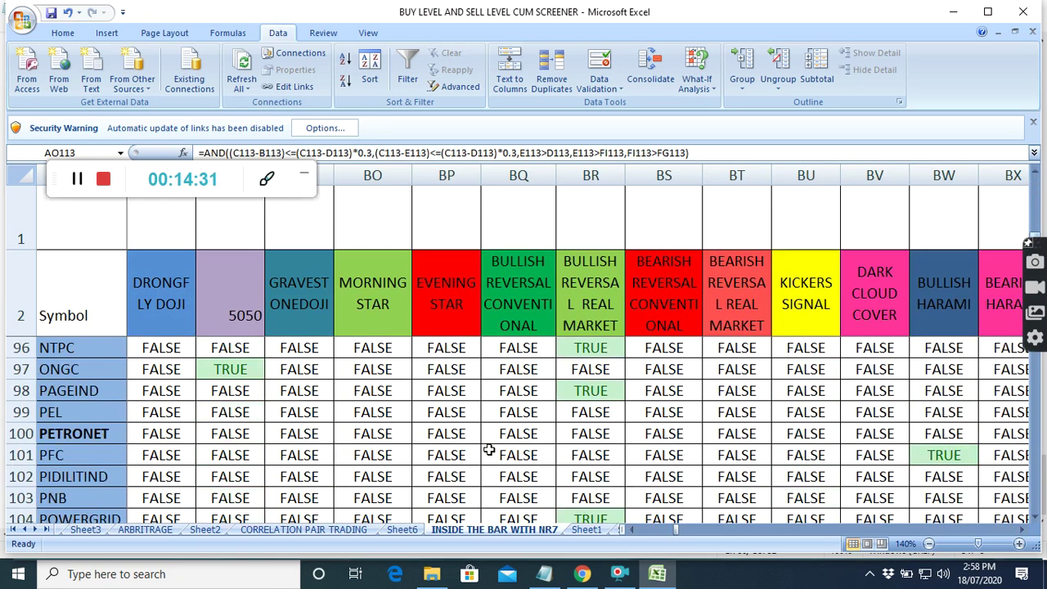
{"action": "scroll", "coordinate": [489, 449], "scroll_direction": "down", "scroll_amount": 13}
{"action": "scroll", "coordinate": [489, 449], "scroll_direction": "up", "scroll_amount": 5}
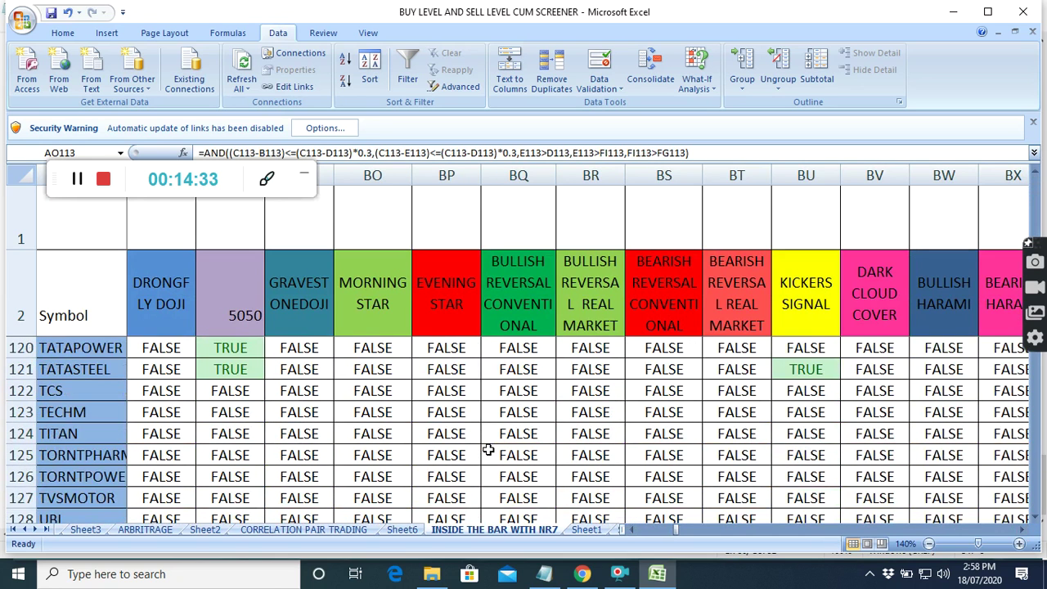
{"action": "scroll", "coordinate": [489, 449], "scroll_direction": "up", "scroll_amount": 20}
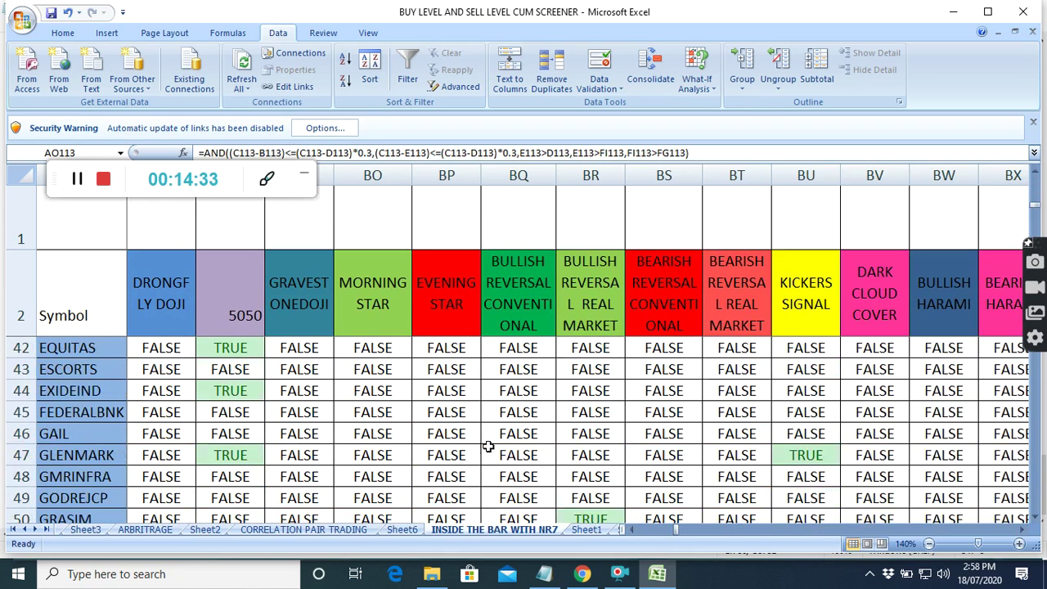
{"action": "scroll", "coordinate": [488, 446], "scroll_direction": "up", "scroll_amount": 13}
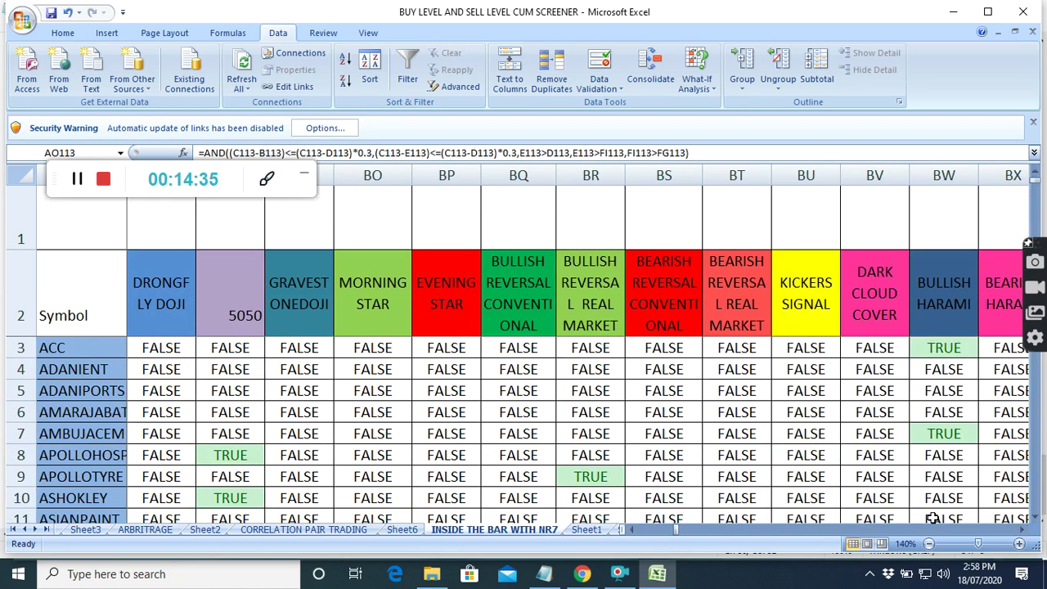
Step: Show the columns from BEARISH REVERSAL CONVENTIONAL to TRENDLINE BREAKOUT BULLISH and check the rows around BPCL to COALINDIA
{"action": "left_click", "coordinate": [1024, 530]}
{"action": "left_click", "coordinate": [1024, 530]}
{"action": "left_click", "coordinate": [1024, 531]}
{"action": "left_click", "coordinate": [1024, 530]}
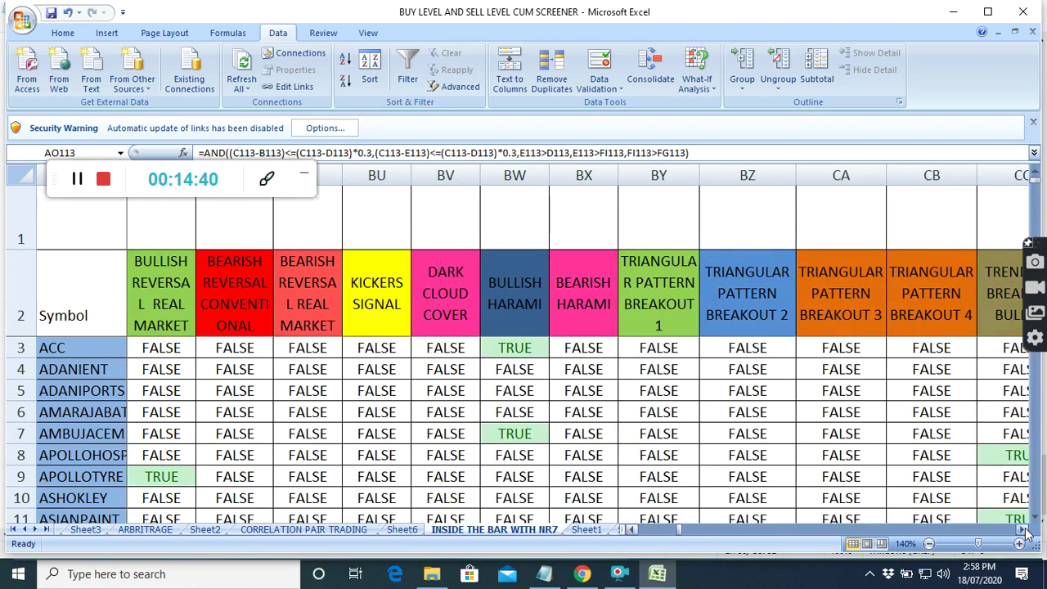
{"action": "left_click", "coordinate": [1024, 530]}
{"action": "scroll", "coordinate": [564, 457], "scroll_direction": "down", "scroll_amount": 6}
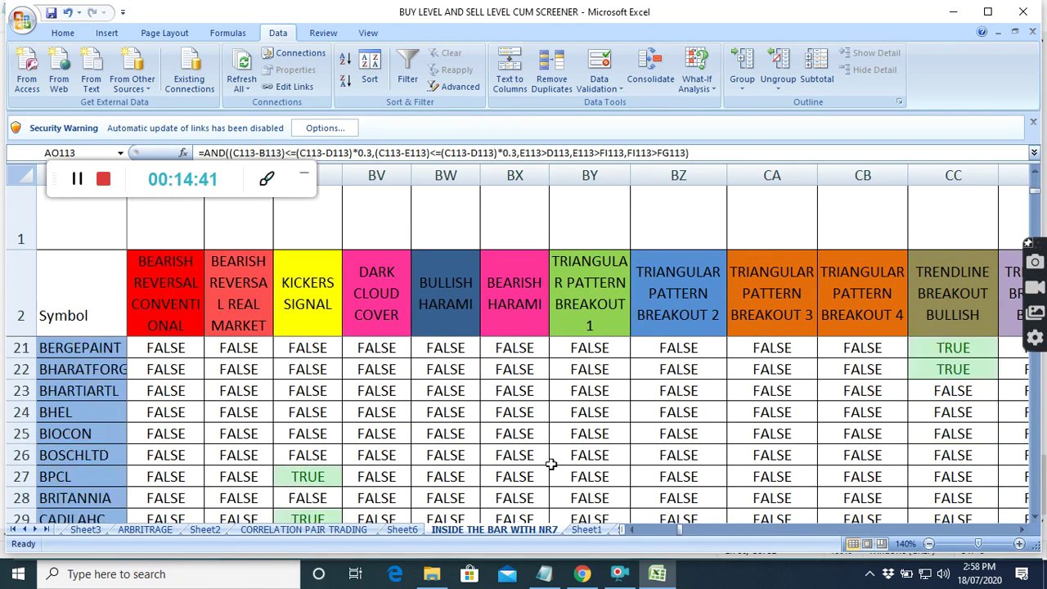
{"action": "scroll", "coordinate": [551, 464], "scroll_direction": "down", "scroll_amount": 2}
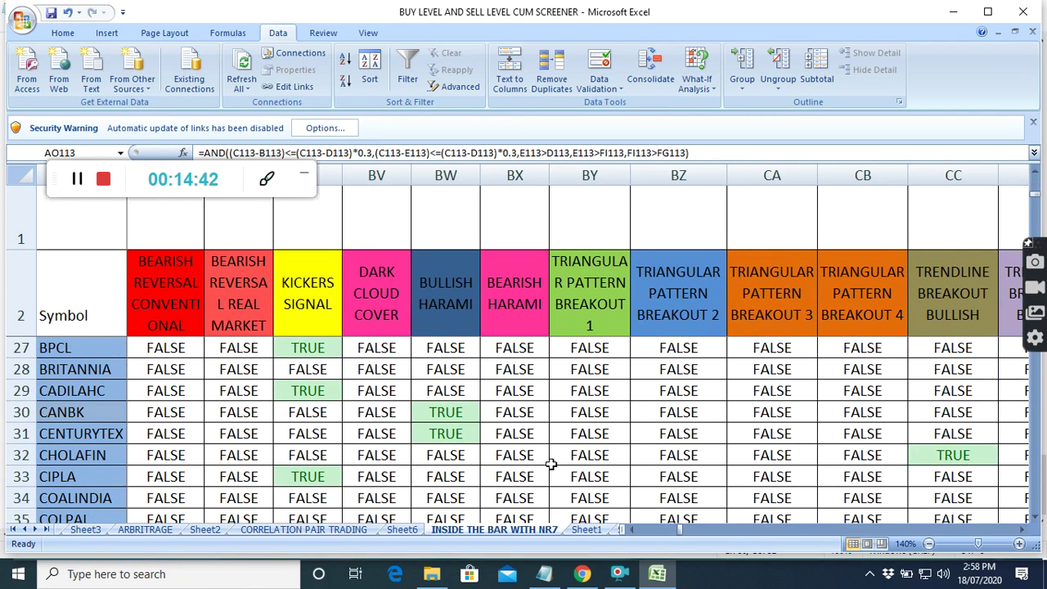
Step: Review the KICKERS SIGNAL, BULLISH HARAMI and trendline breakout columns down the symbol list and return to the ACC row
{"action": "left_click", "coordinate": [1025, 530]}
{"action": "left_click", "coordinate": [1024, 530]}
{"action": "scroll", "coordinate": [333, 423], "scroll_direction": "up", "scroll_amount": 3}
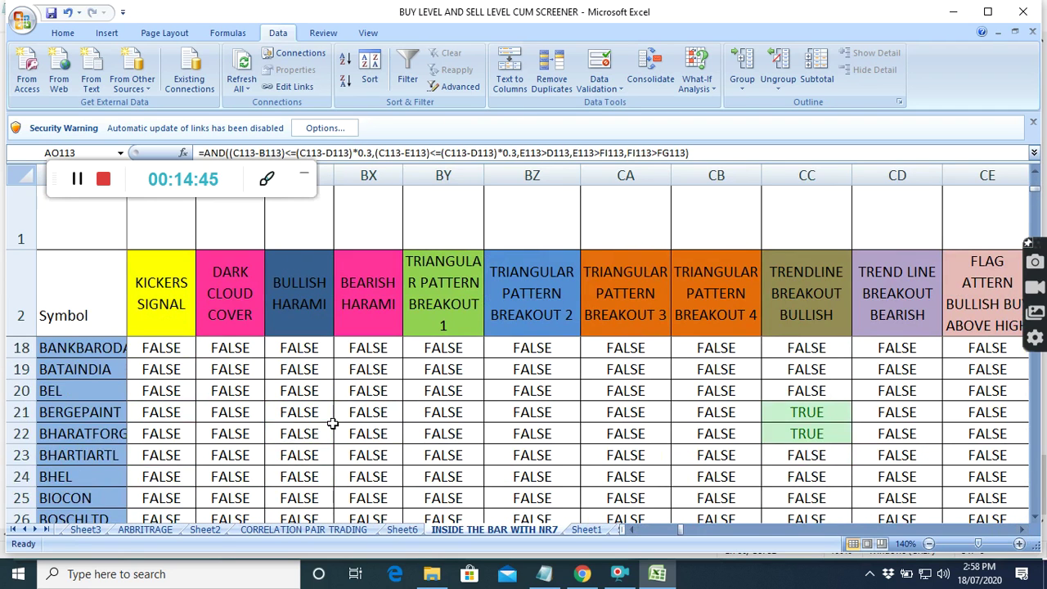
{"action": "scroll", "coordinate": [333, 423], "scroll_direction": "up", "scroll_amount": 5}
{"action": "scroll", "coordinate": [332, 423], "scroll_direction": "down", "scroll_amount": 8}
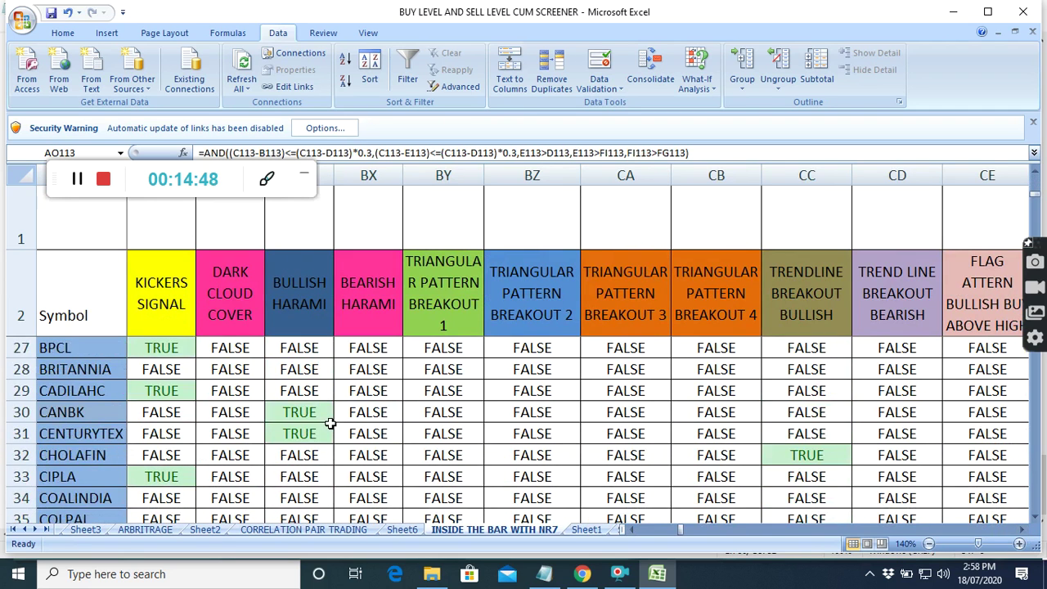
{"action": "scroll", "coordinate": [330, 423], "scroll_direction": "down", "scroll_amount": 18}
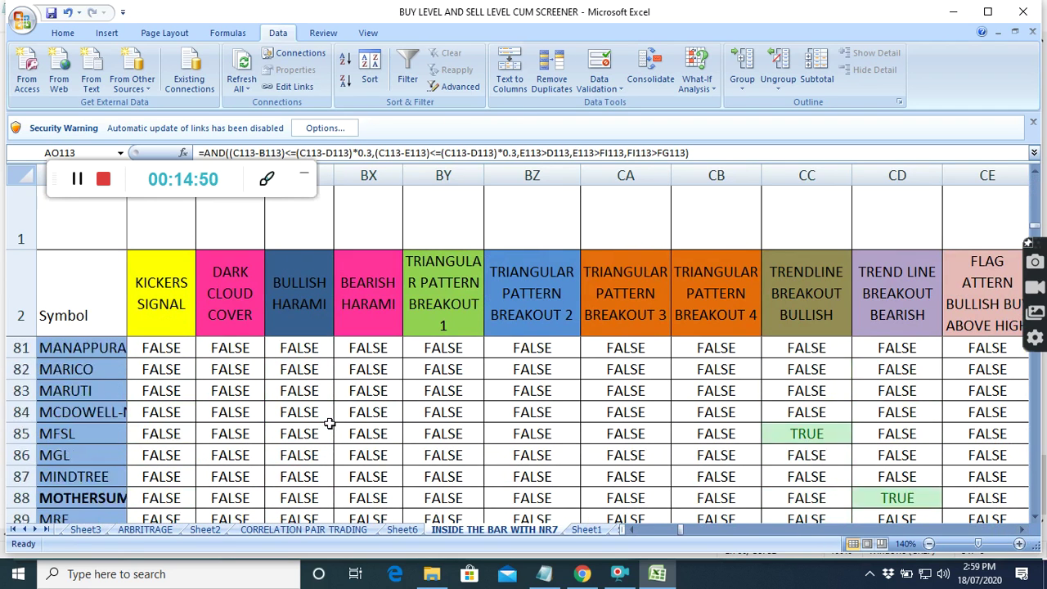
{"action": "scroll", "coordinate": [330, 423], "scroll_direction": "down", "scroll_amount": 9}
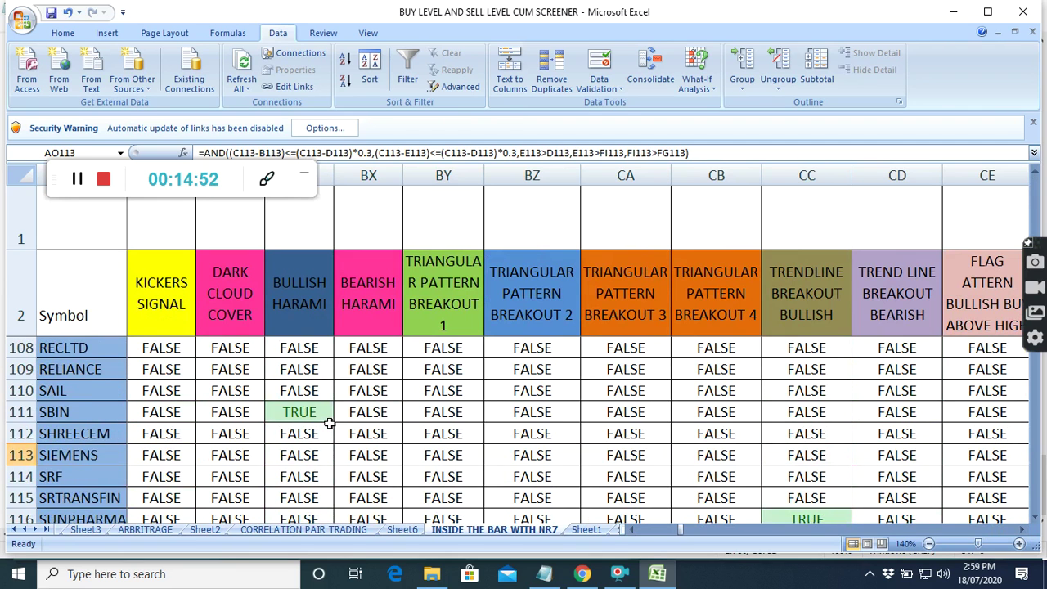
{"action": "scroll", "coordinate": [330, 423], "scroll_direction": "down", "scroll_amount": 7}
{"action": "scroll", "coordinate": [329, 423], "scroll_direction": "up", "scroll_amount": 8}
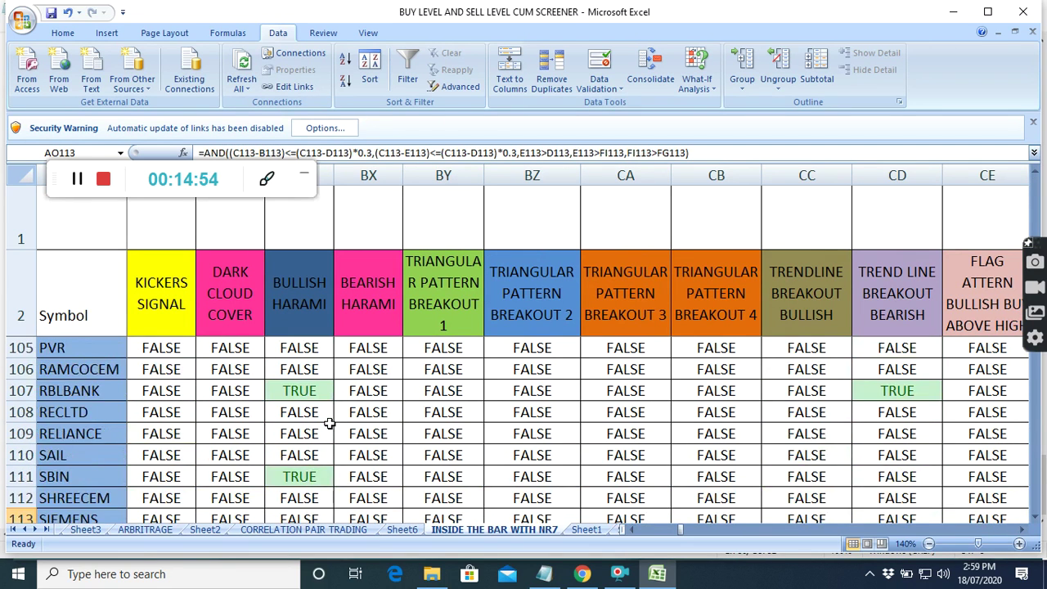
{"action": "scroll", "coordinate": [330, 423], "scroll_direction": "up", "scroll_amount": 20}
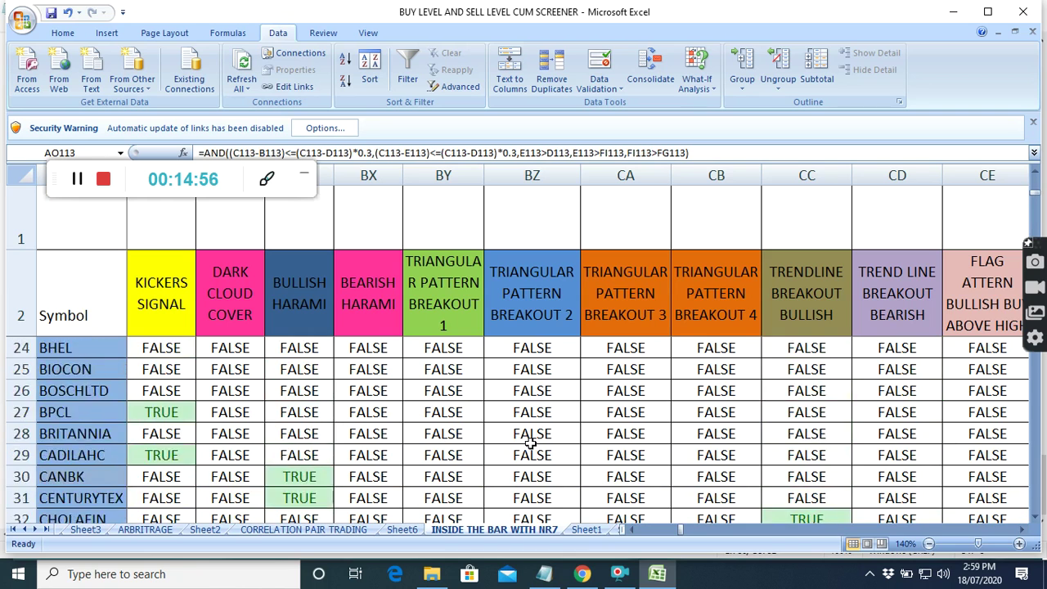
{"action": "scroll", "coordinate": [531, 442], "scroll_direction": "up", "scroll_amount": 7}
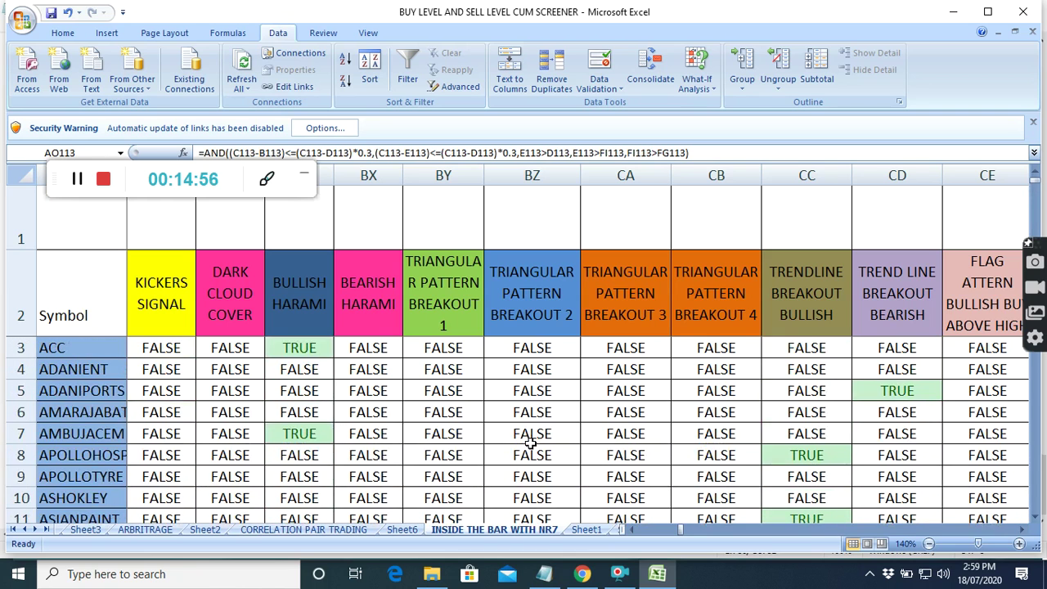
Step: Examine the triangular pattern, trendline and flag pattern breakout columns for all symbols, and return to the ACC row
{"action": "left_click", "coordinate": [1022, 534]}
{"action": "left_click", "coordinate": [1022, 534]}
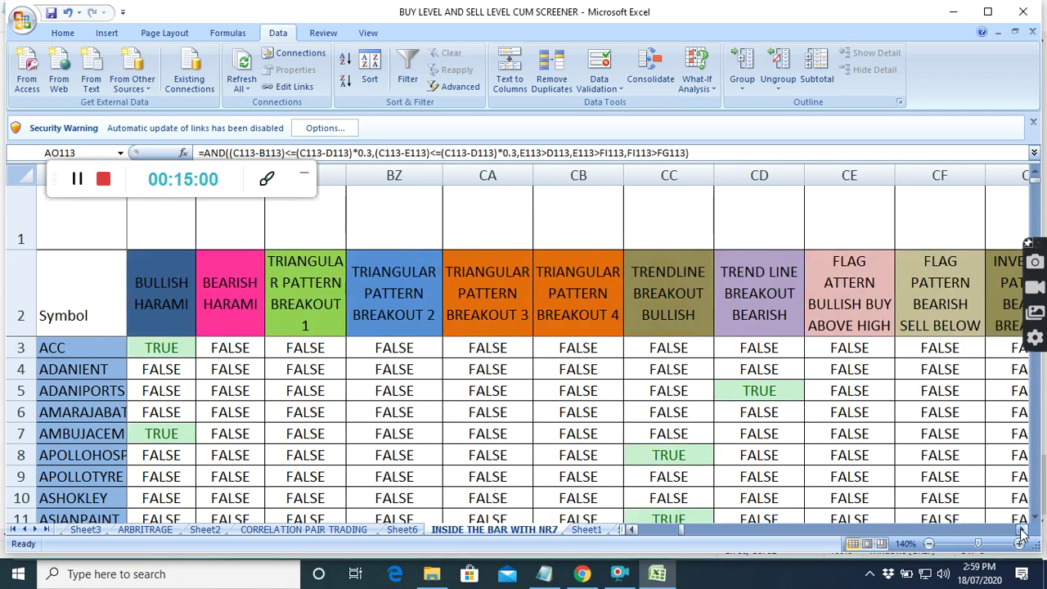
{"action": "left_click", "coordinate": [1022, 533]}
{"action": "scroll", "coordinate": [418, 435], "scroll_direction": "down", "scroll_amount": 14}
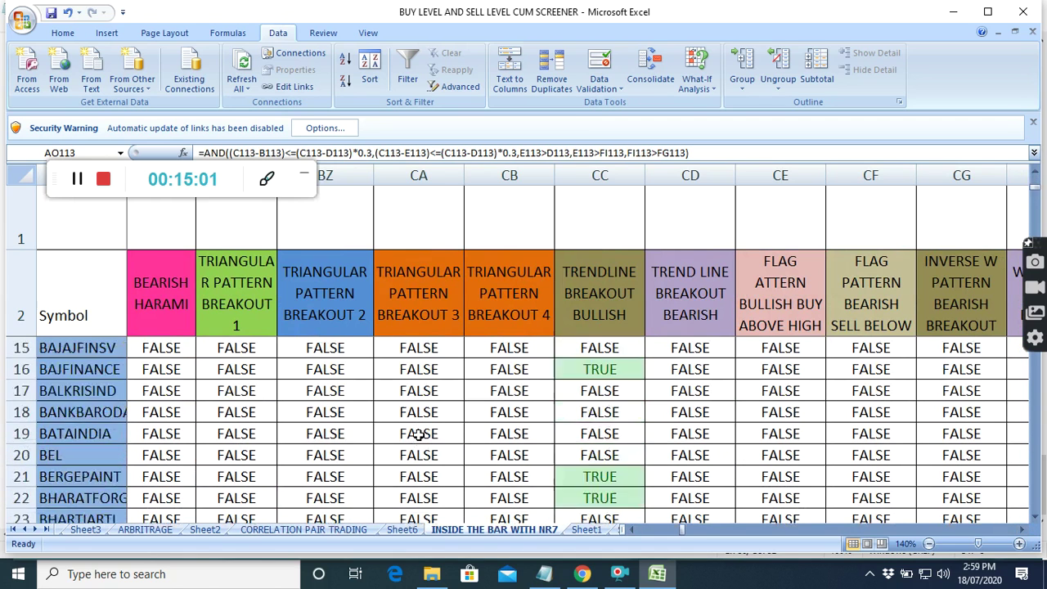
{"action": "scroll", "coordinate": [418, 434], "scroll_direction": "down", "scroll_amount": 19}
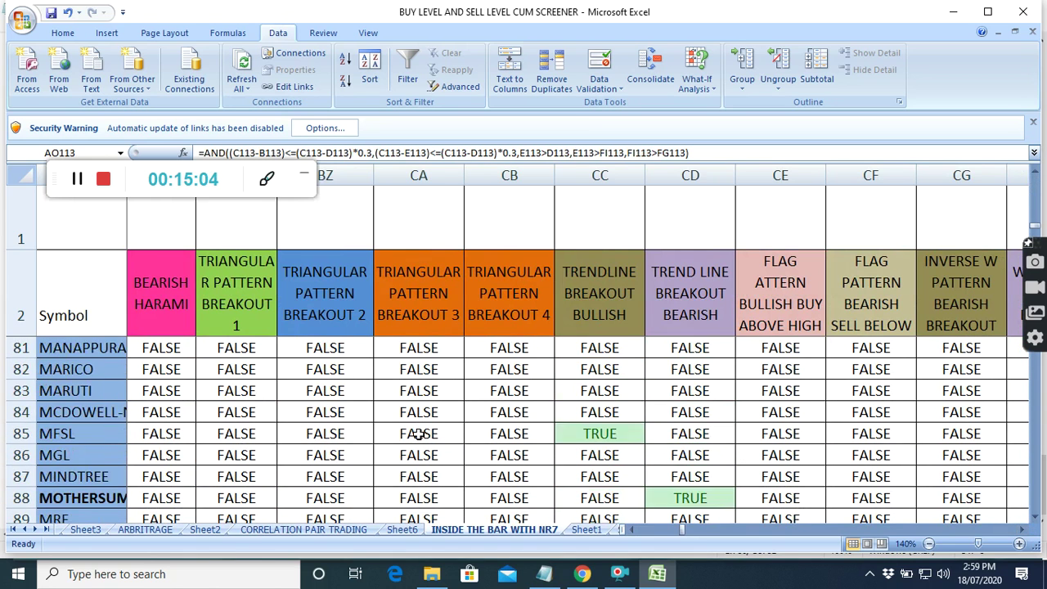
{"action": "scroll", "coordinate": [418, 435], "scroll_direction": "down", "scroll_amount": 12}
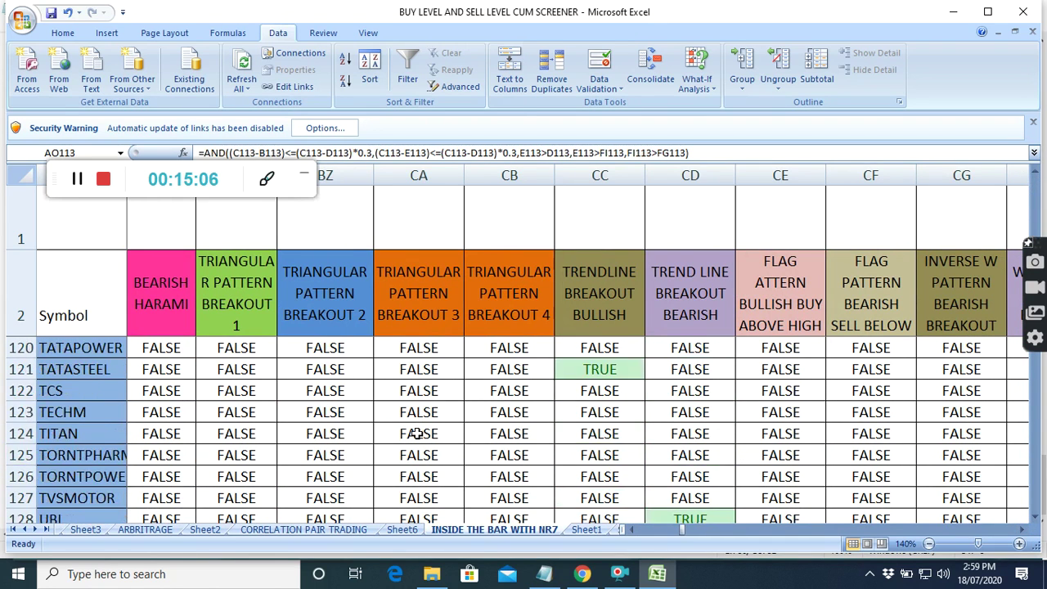
{"action": "scroll", "coordinate": [418, 434], "scroll_direction": "up", "scroll_amount": 20}
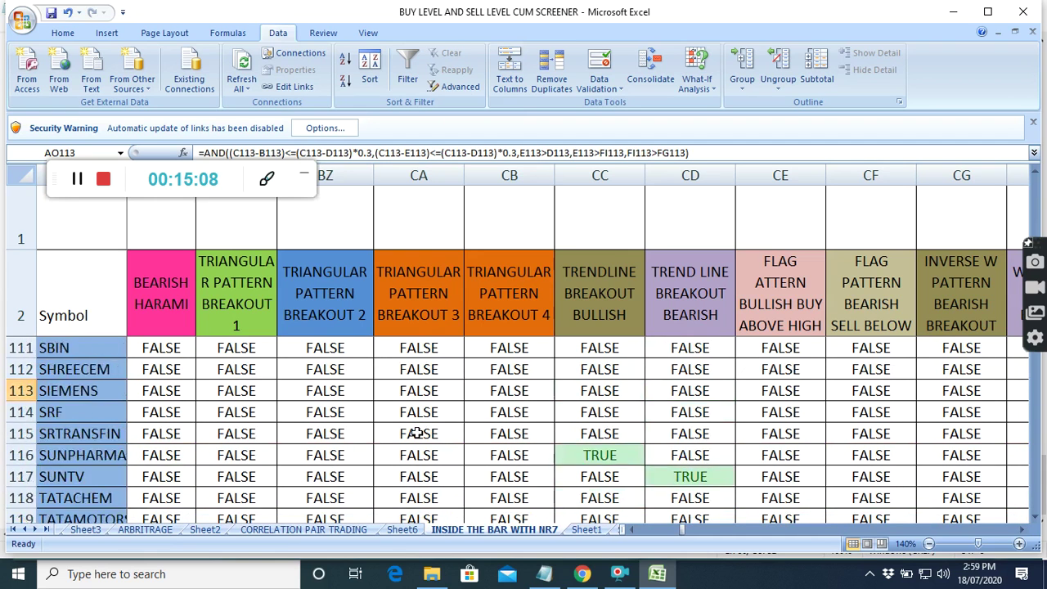
{"action": "scroll", "coordinate": [418, 434], "scroll_direction": "up", "scroll_amount": 20}
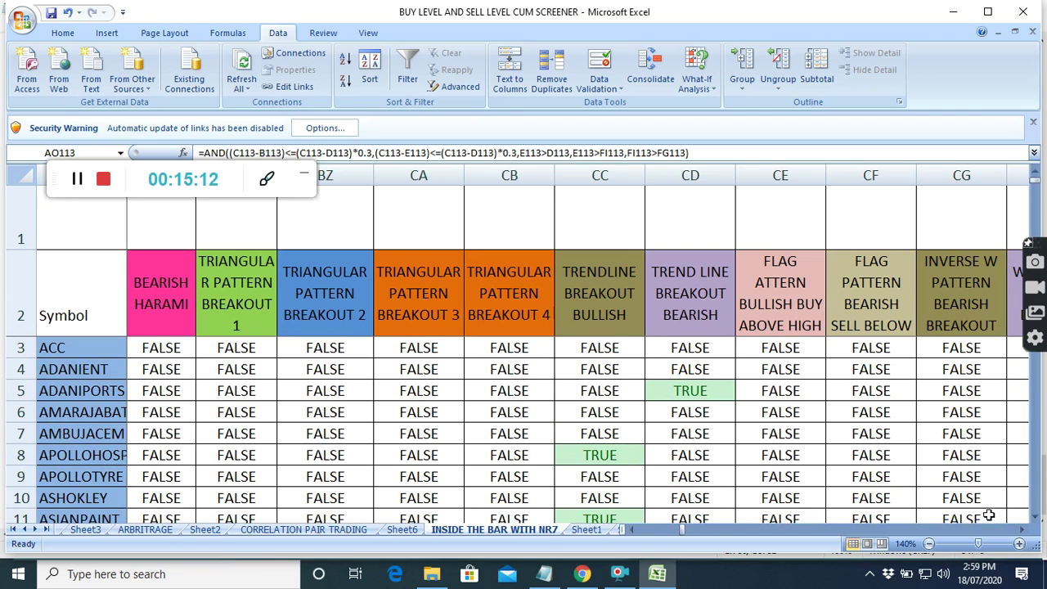
Step: Show the columns from TRENDLINE BREAKOUT BULLISH to INVERSE HEAD N SHOULDER, check rows down to GRASIM, and return to ACC
{"action": "left_click", "coordinate": [1023, 530]}
{"action": "double_click", "coordinate": [1023, 531]}
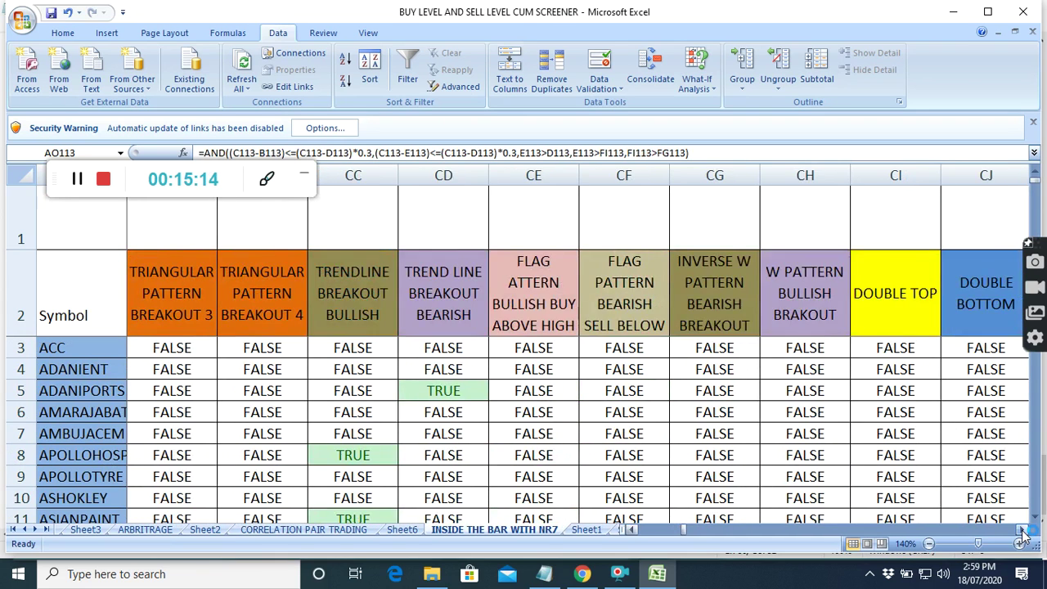
{"action": "left_click", "coordinate": [1023, 530]}
{"action": "left_click", "coordinate": [1022, 530]}
{"action": "scroll", "coordinate": [498, 467], "scroll_direction": "down", "scroll_amount": 10}
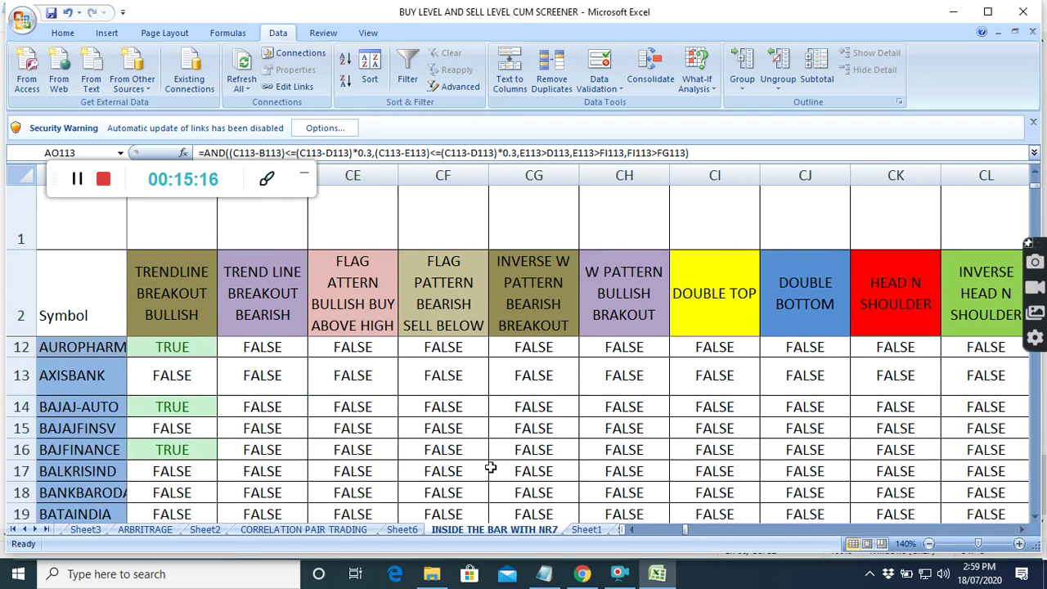
{"action": "scroll", "coordinate": [443, 463], "scroll_direction": "down", "scroll_amount": 9}
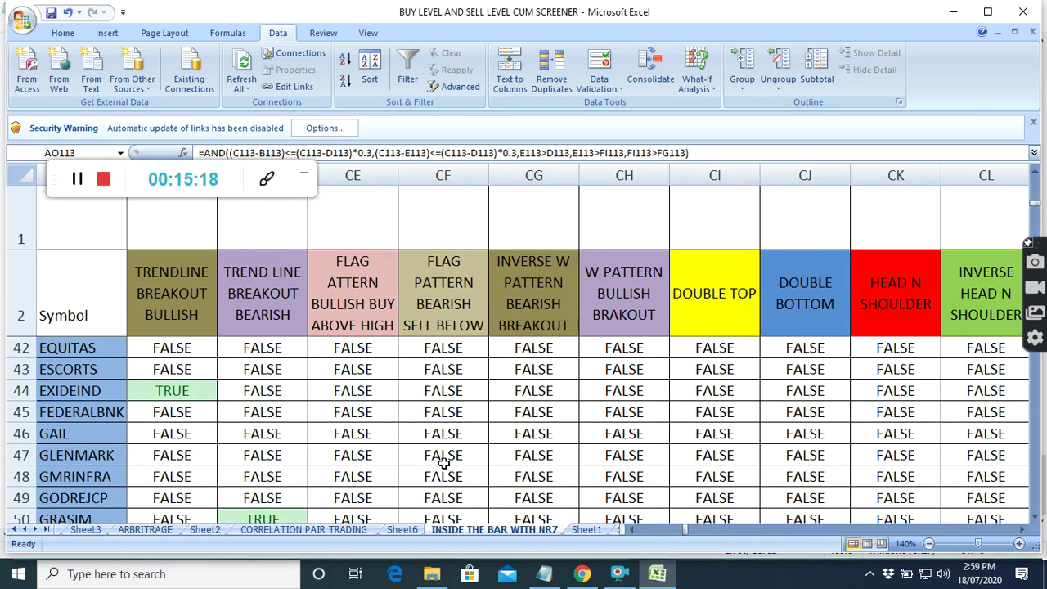
{"action": "scroll", "coordinate": [442, 464], "scroll_direction": "up", "scroll_amount": 3}
{"action": "scroll", "coordinate": [443, 463], "scroll_direction": "up", "scroll_amount": 16}
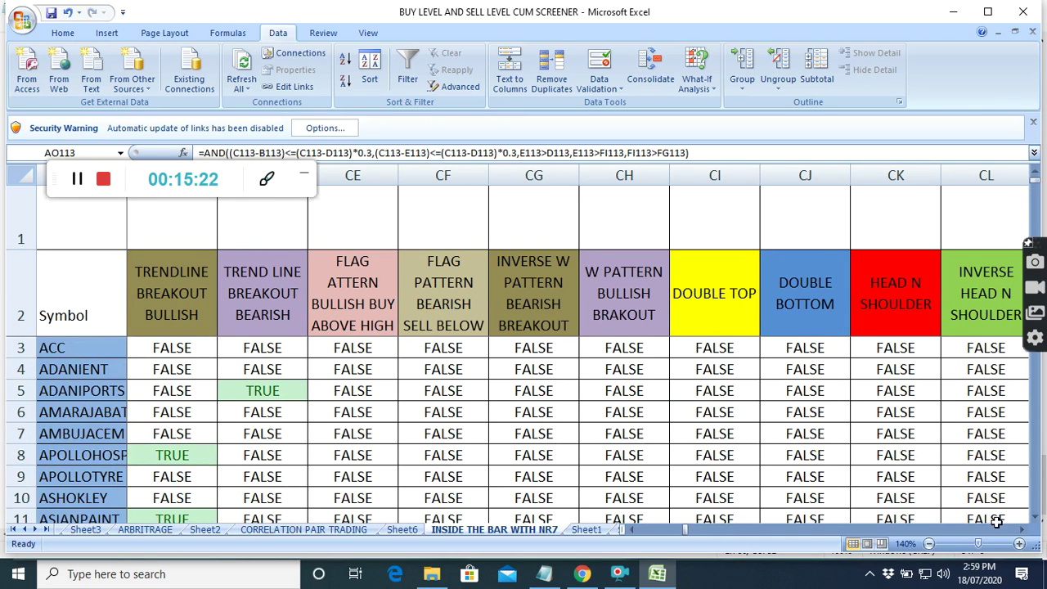
Step: Show the columns from DOUBLE TOP through the abandoned baby, butterfly, cup and handle and piercing patterns to PATTERN 5
{"action": "left_click", "coordinate": [1023, 534]}
{"action": "left_click", "coordinate": [1023, 533]}
{"action": "left_click", "coordinate": [1022, 533]}
{"action": "left_click", "coordinate": [1023, 533]}
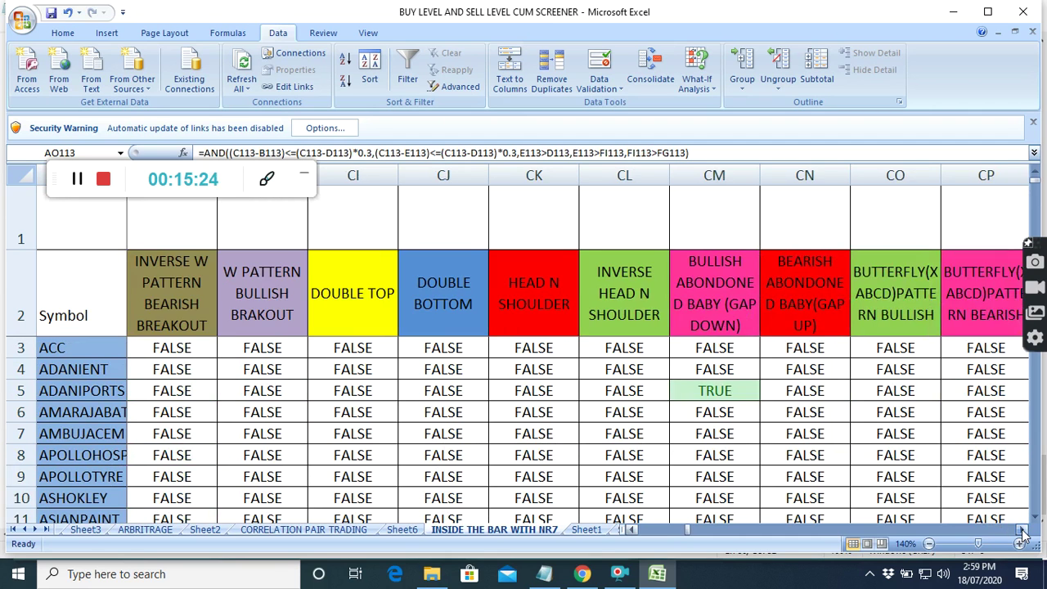
{"action": "left_click", "coordinate": [1023, 534]}
{"action": "left_click", "coordinate": [1023, 534]}
{"action": "left_click", "coordinate": [1022, 533]}
{"action": "left_click", "coordinate": [1023, 533]}
{"action": "left_click", "coordinate": [1023, 534]}
{"action": "left_click", "coordinate": [1022, 534]}
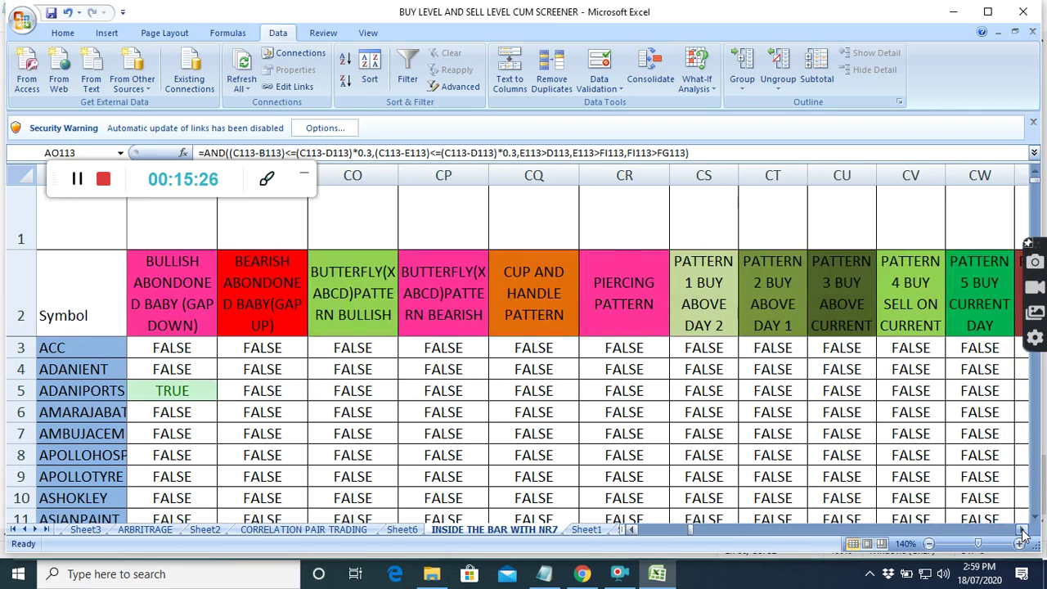
Step: Review the bullish and bearish abandoned baby signals down the symbol list to TATASTEEL and return to the ACC row
{"action": "scroll", "coordinate": [353, 467], "scroll_direction": "down", "scroll_amount": 4}
{"action": "scroll", "coordinate": [353, 466], "scroll_direction": "down", "scroll_amount": 2}
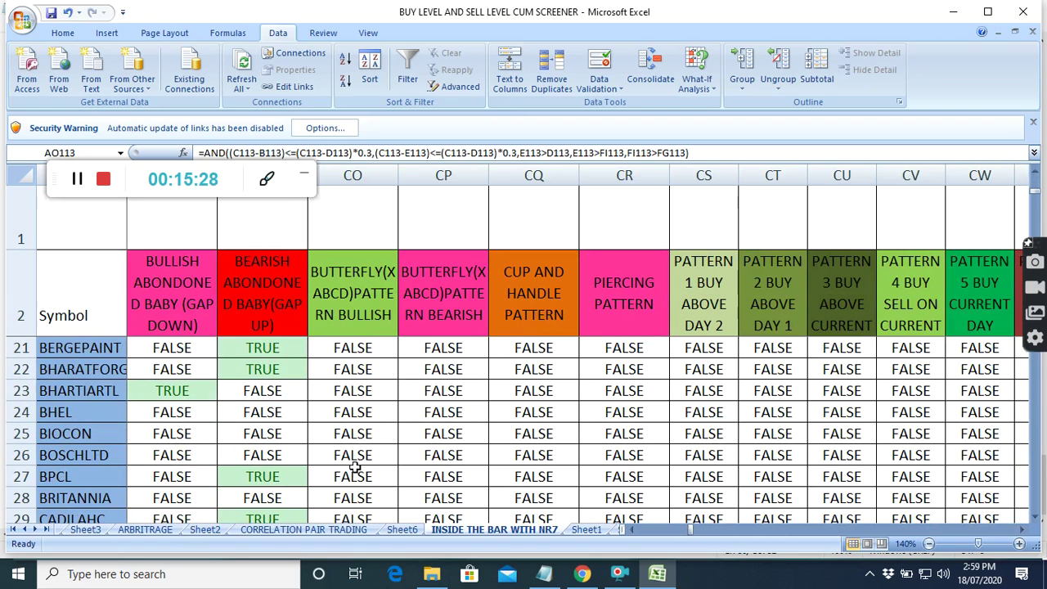
{"action": "scroll", "coordinate": [385, 473], "scroll_direction": "down", "scroll_amount": 14}
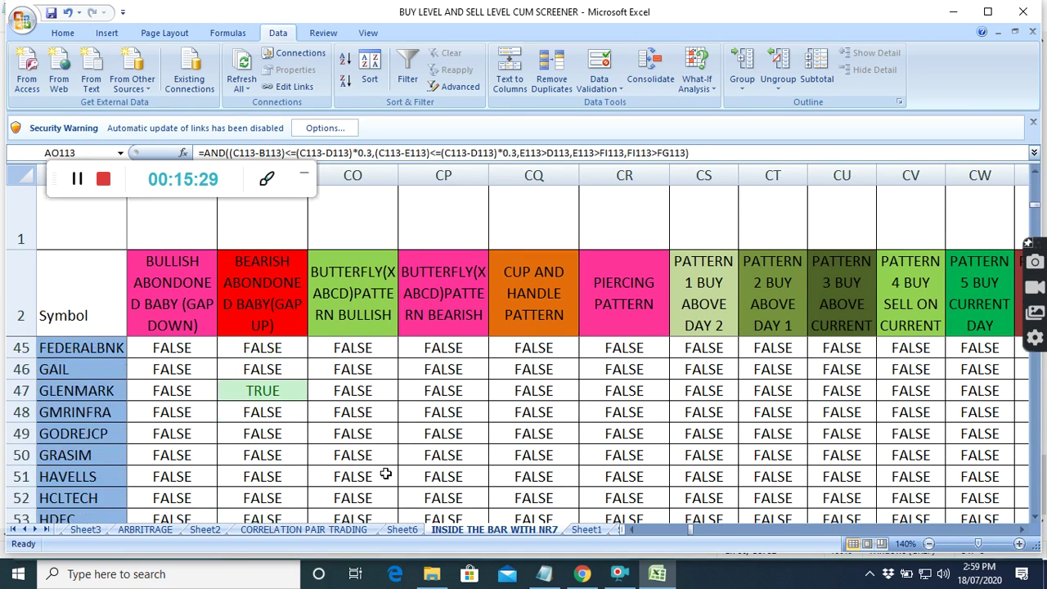
{"action": "scroll", "coordinate": [385, 474], "scroll_direction": "down", "scroll_amount": 20}
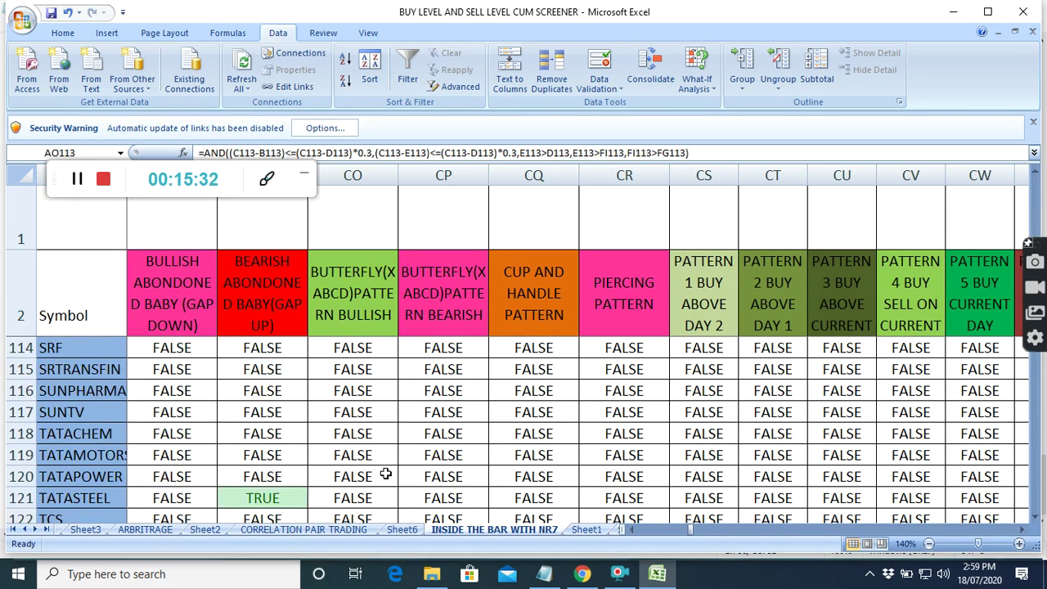
{"action": "scroll", "coordinate": [385, 474], "scroll_direction": "up", "scroll_amount": 20}
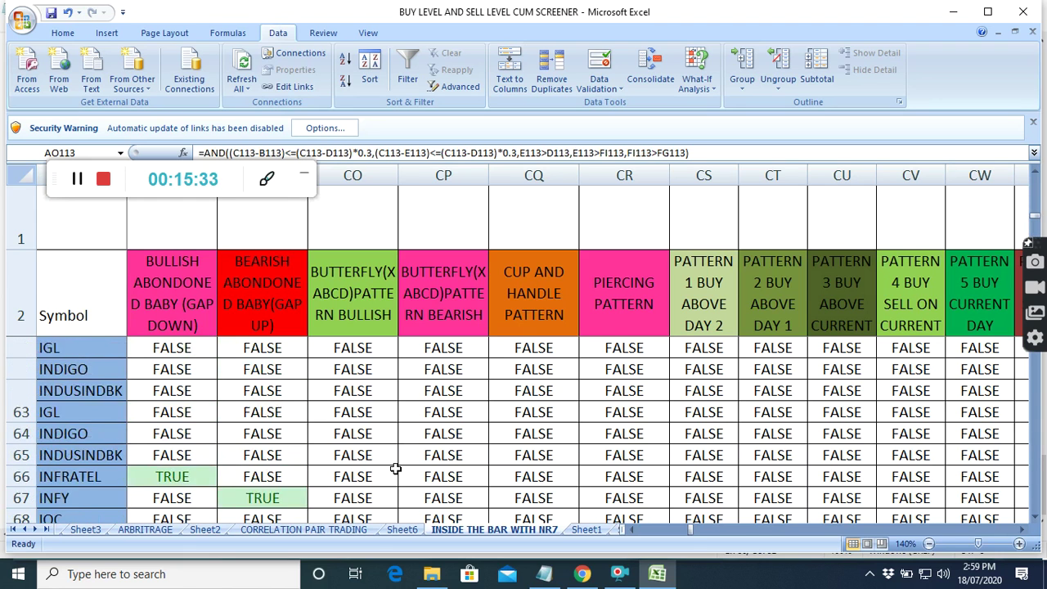
{"action": "scroll", "coordinate": [395, 469], "scroll_direction": "up", "scroll_amount": 4}
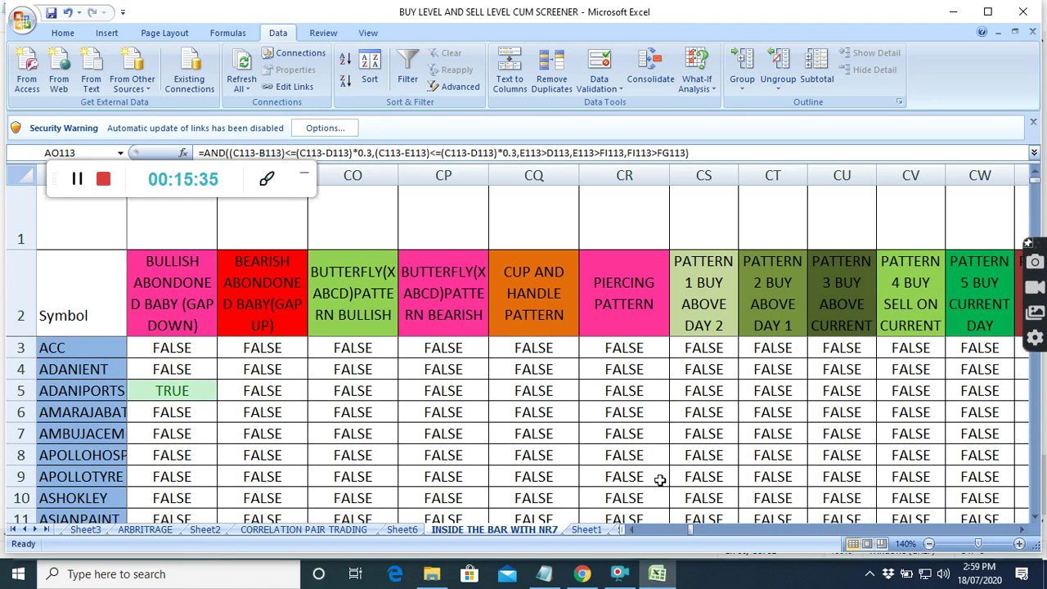
Step: Show the PATTERN 6 and 7 columns together with VOLATILITY, DELIVERY PERCENTAGE and TRADED VOLUME
{"action": "left_click", "coordinate": [1023, 529]}
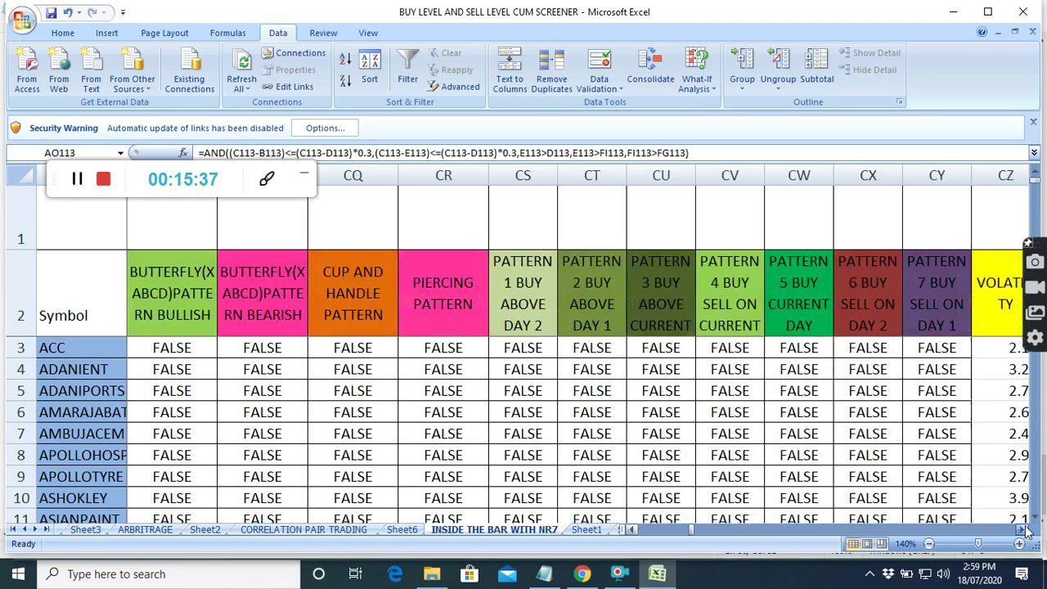
{"action": "left_click", "coordinate": [1023, 530]}
{"action": "left_click", "coordinate": [1023, 530]}
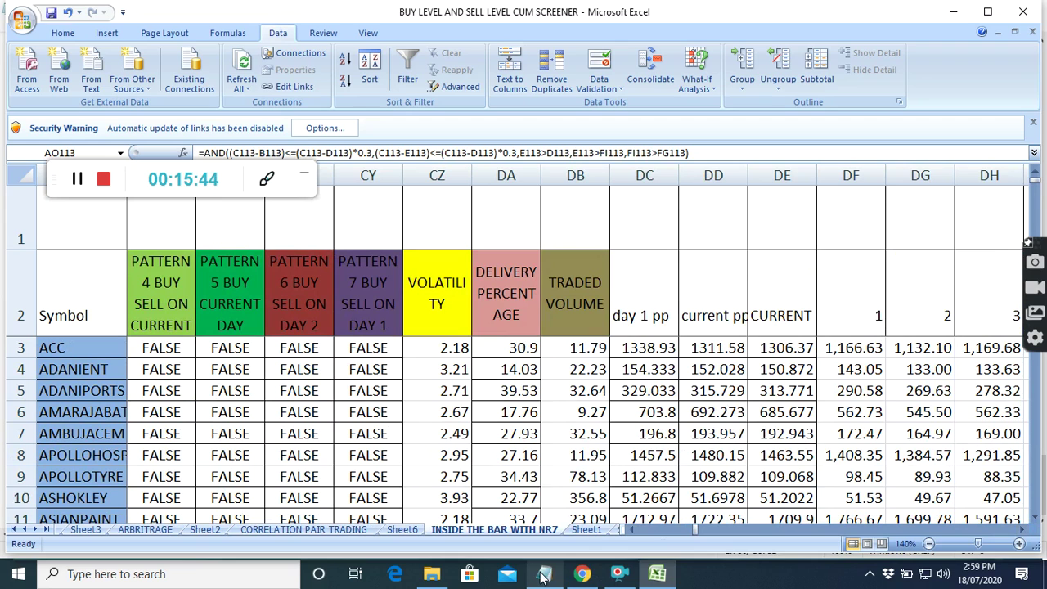
{"action": "left_click", "coordinate": [620, 578]}
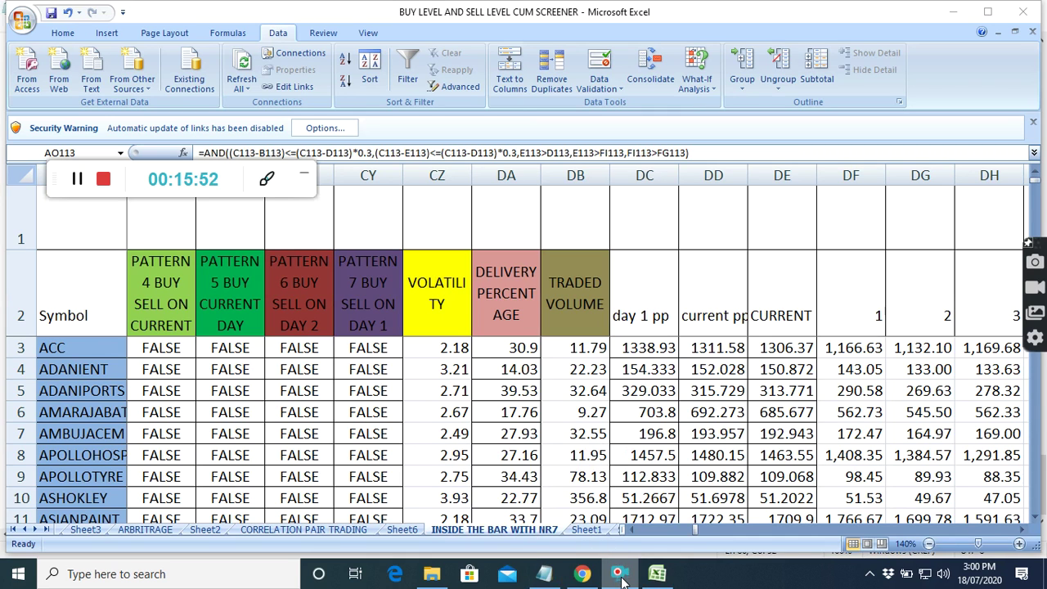
{"action": "mouse_move", "coordinate": [620, 575]}
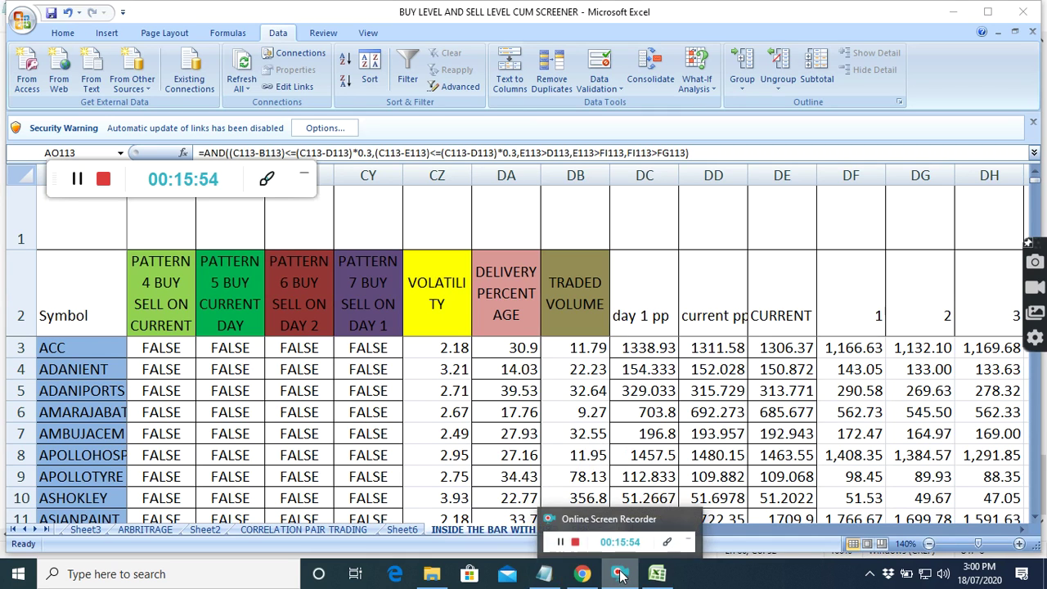